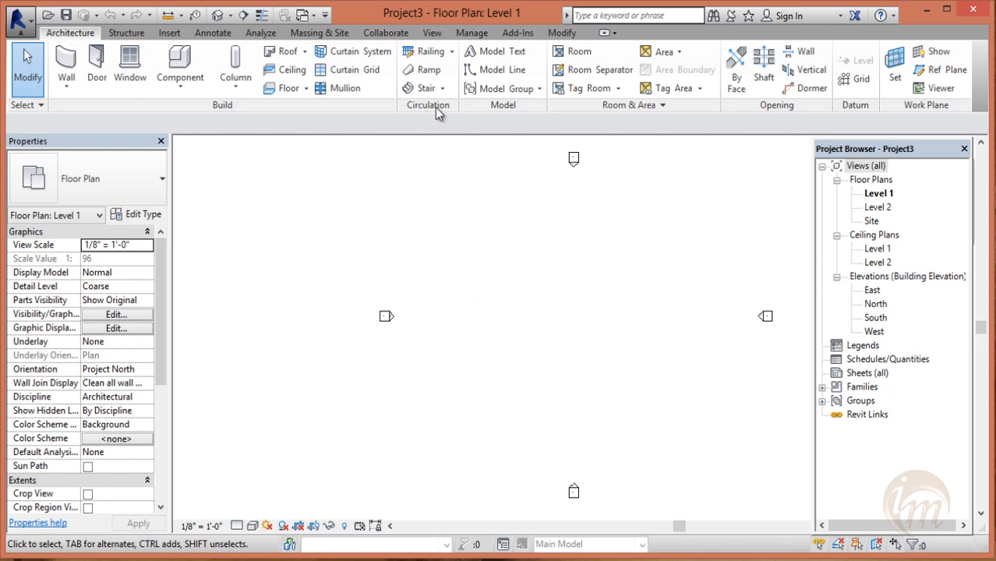
- Create a rectangular Generic - 12" floor about 86'-6" by 86' on Level 1, centred between the elevation markers
left_click(452, 52)
middle_click_drag(590, 319, 530, 329)
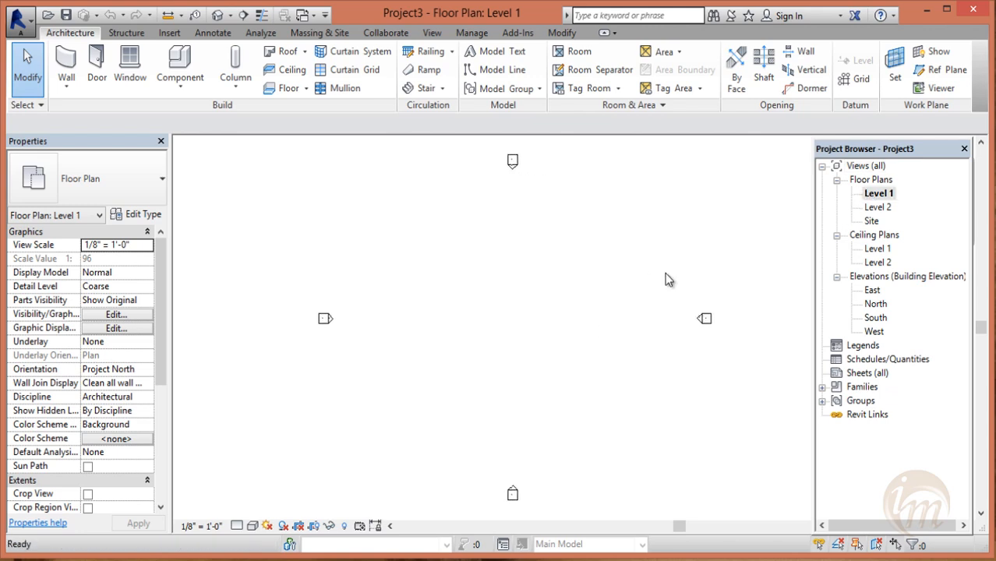
left_click(279, 88)
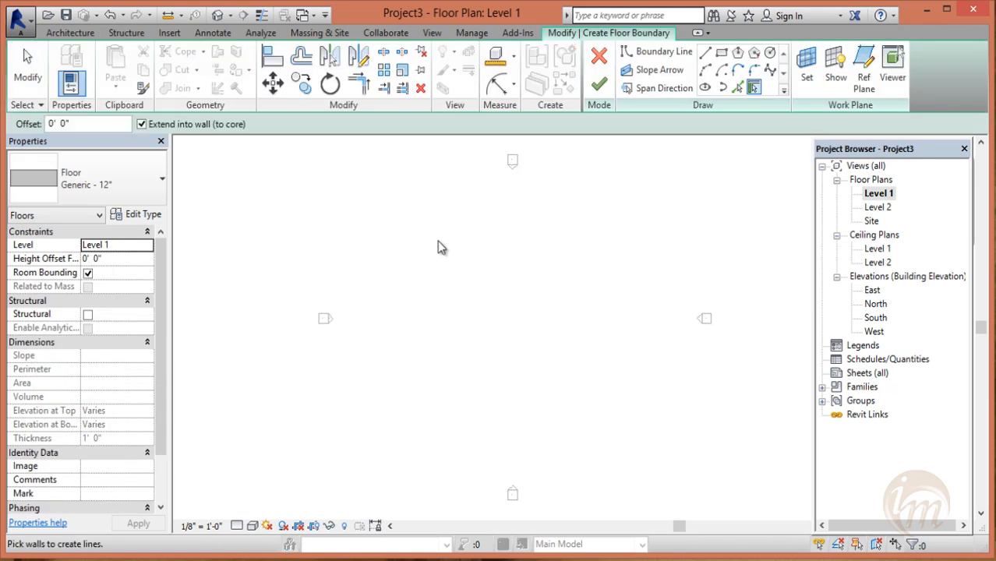
left_click(721, 52)
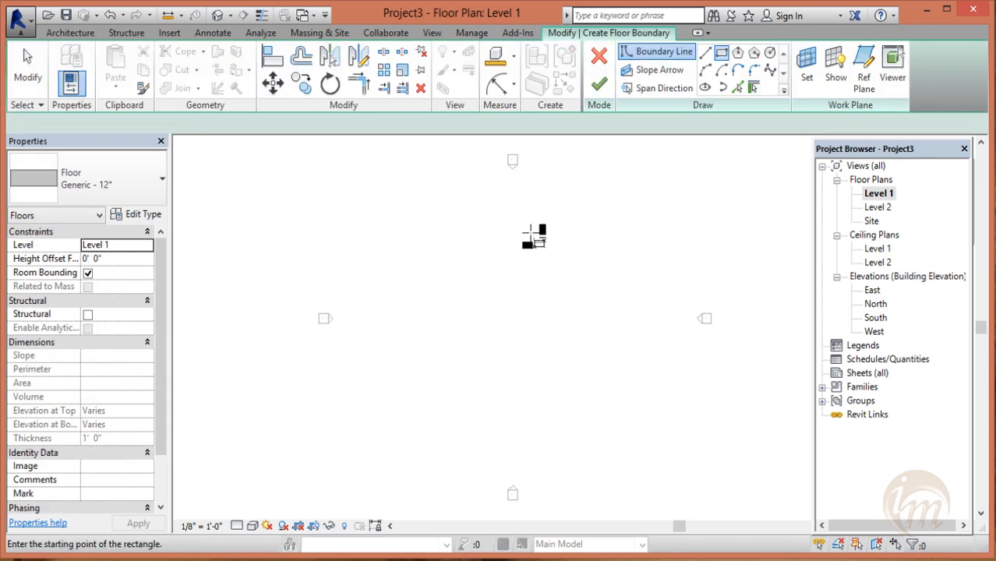
left_click(414, 221)
left_click(610, 426)
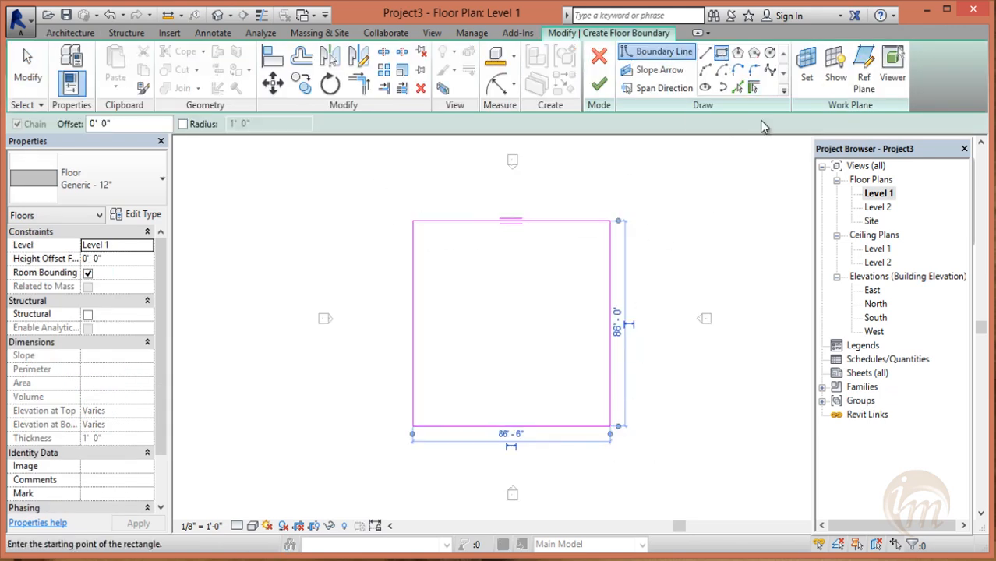
left_click(599, 84)
middle_click_drag(612, 322, 558, 302)
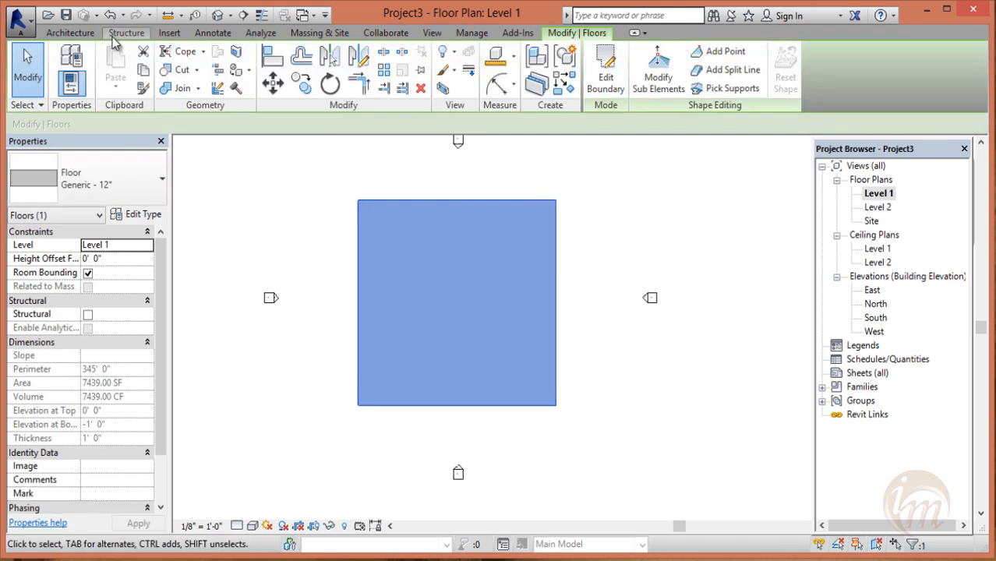
- Show the Level 1 floor in the default 3D view with a visual style that fills its surfaces
left_click(218, 14)
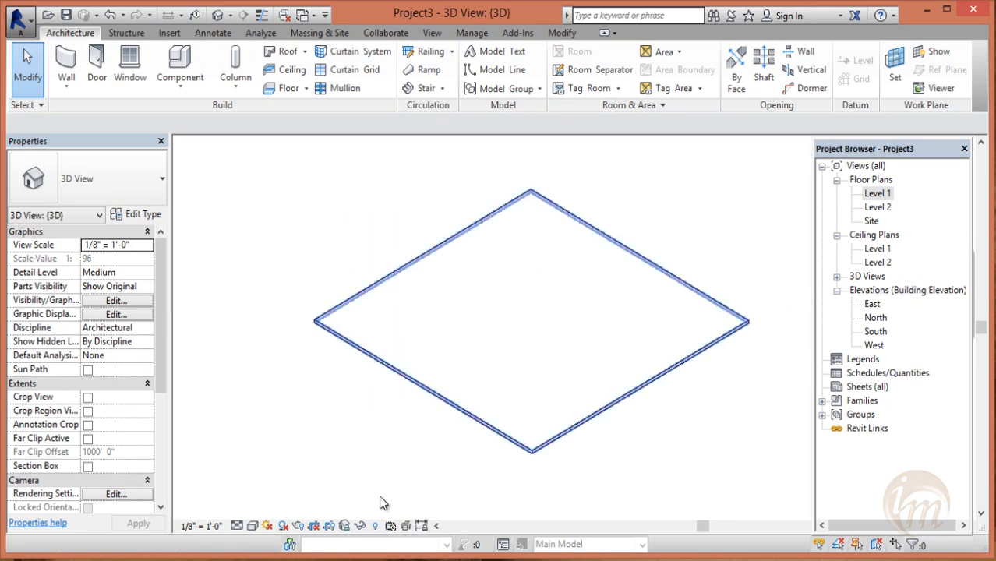
left_click(252, 526)
left_click(281, 491)
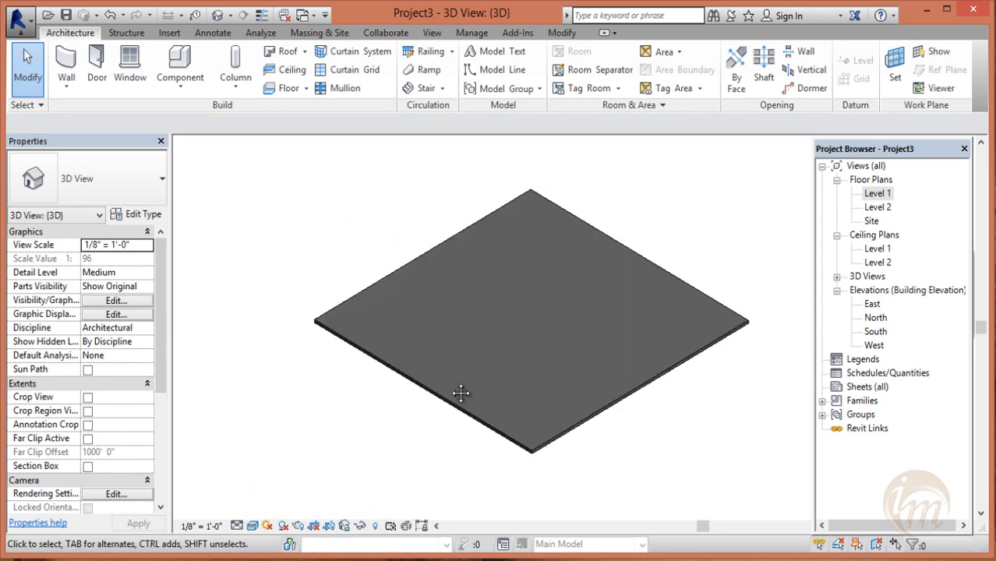
middle_click_drag(460, 393, 391, 441)
scroll(448, 392, "down", 1)
- Create a Generic - 12" floor about 51'-1" by 84'-4" on Level 2 over the lower floor's east side, and view it in 3D
left_click(875, 207)
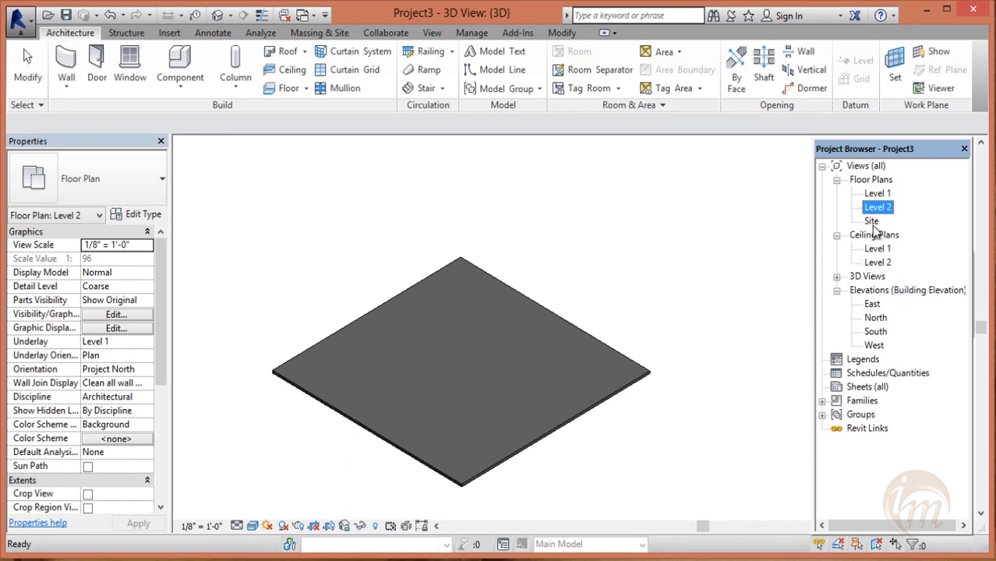
double_click(878, 208)
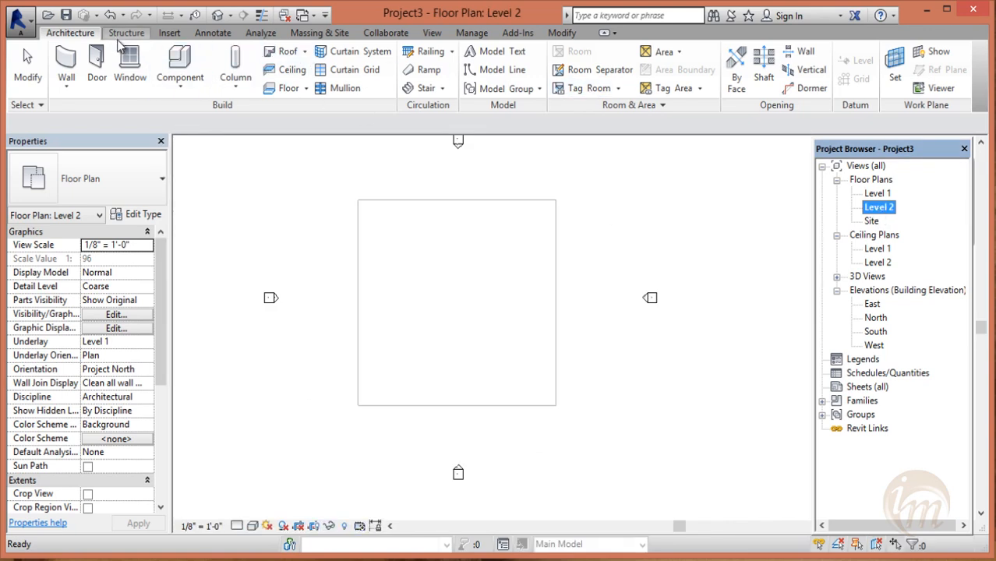
left_click(283, 88)
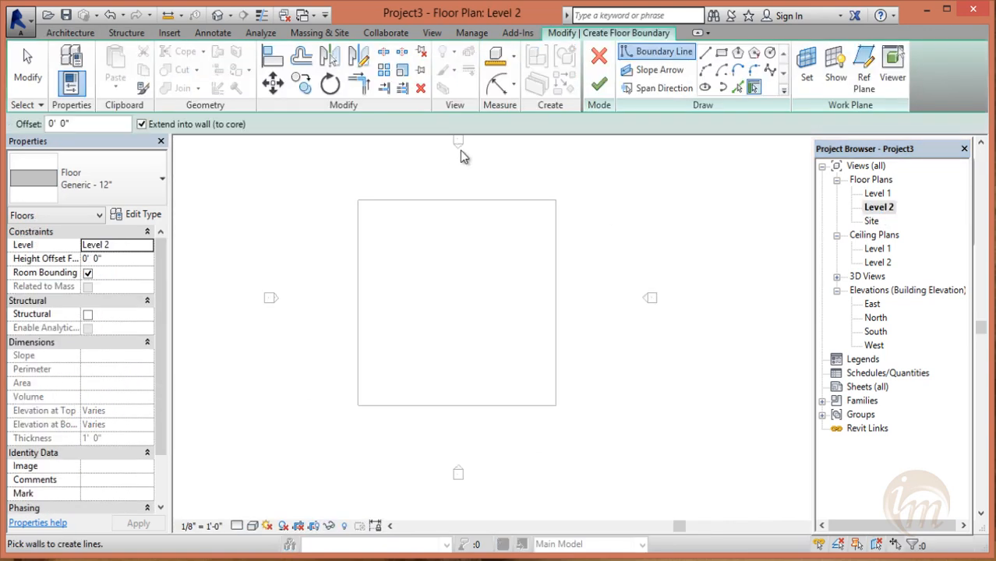
left_click(722, 53)
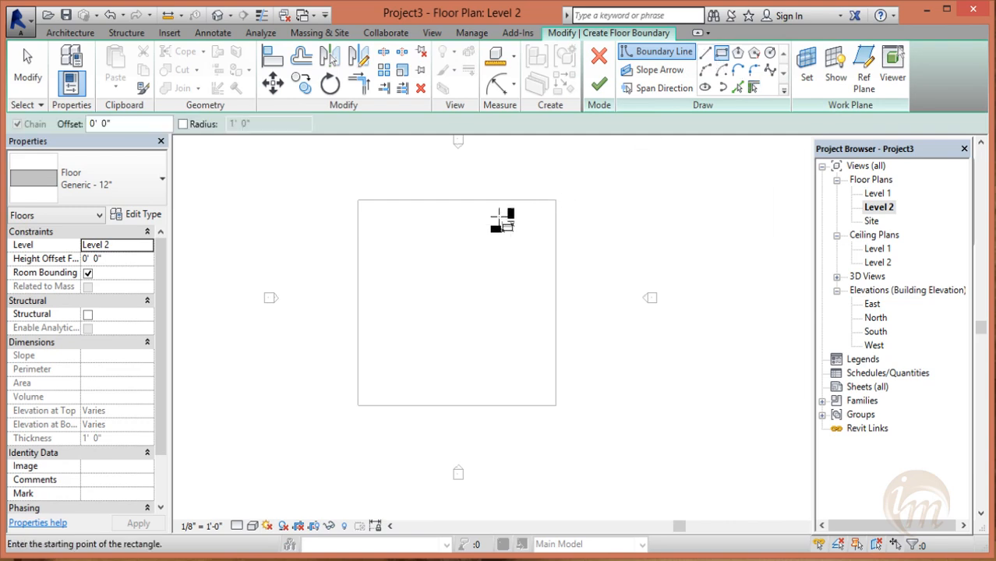
left_click(440, 201)
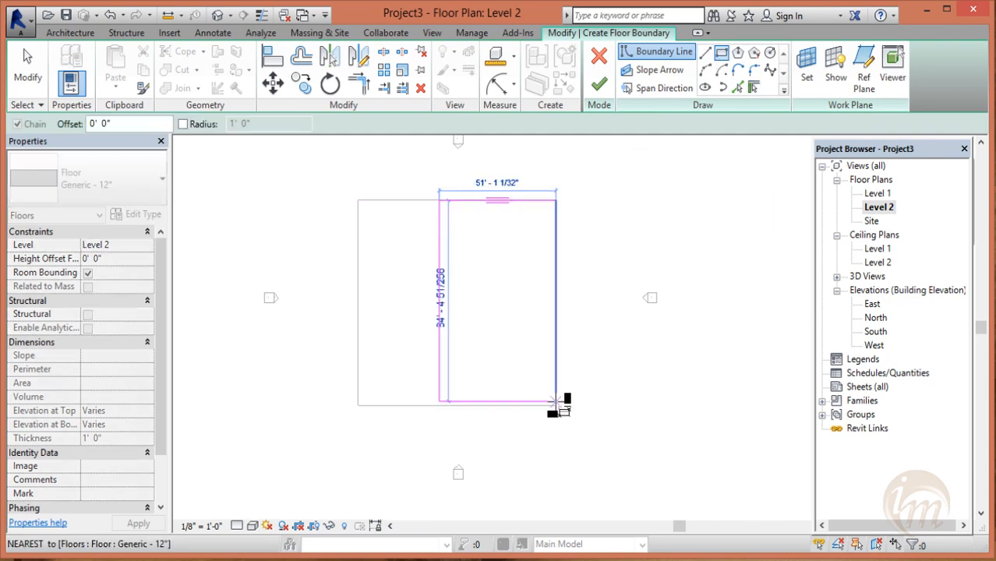
left_click(556, 402)
left_click(609, 88)
left_click(218, 15)
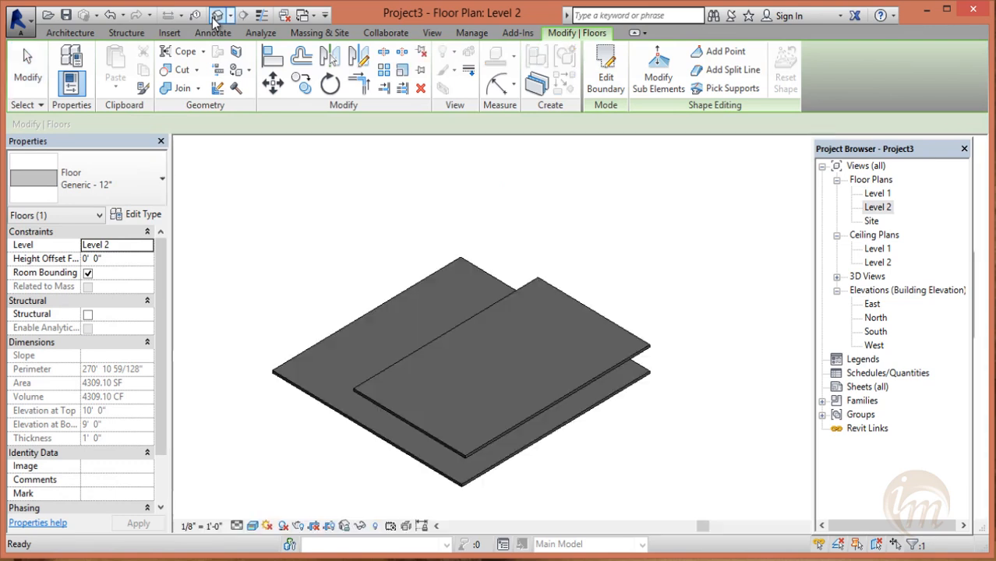
middle_click_drag(512, 406, 672, 341, "shift")
middle_click_drag(524, 386, 555, 353)
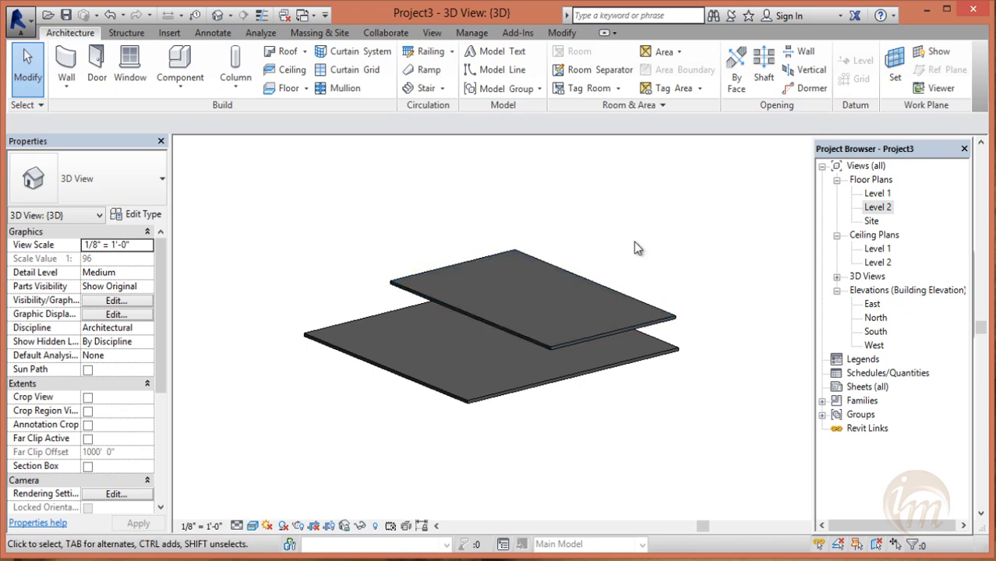
- In the Level 2 plan, start a Stair by Component with a straight run, setting base level to Level 1 and top level to Level 2
double_click(878, 208)
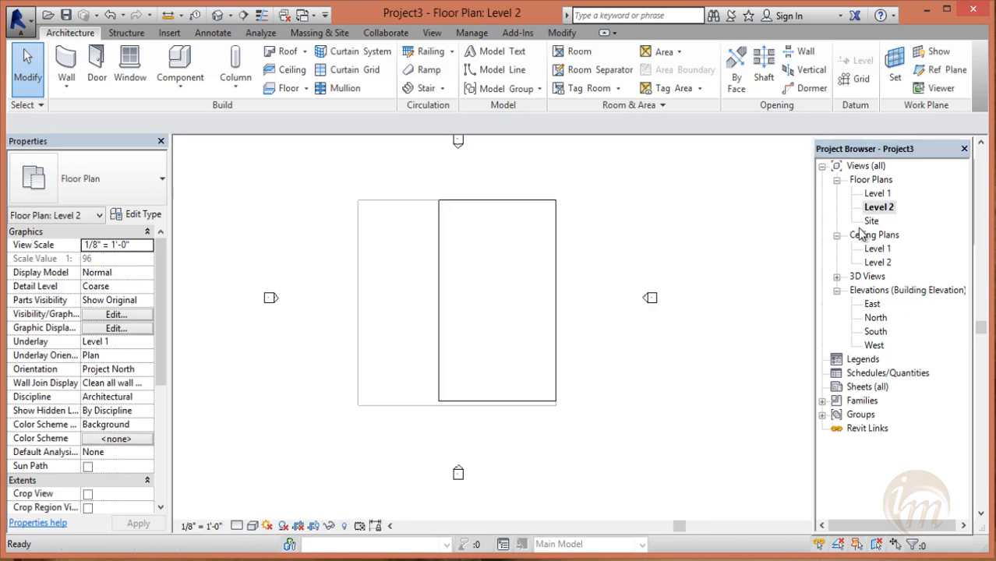
middle_click_drag(449, 295, 467, 301)
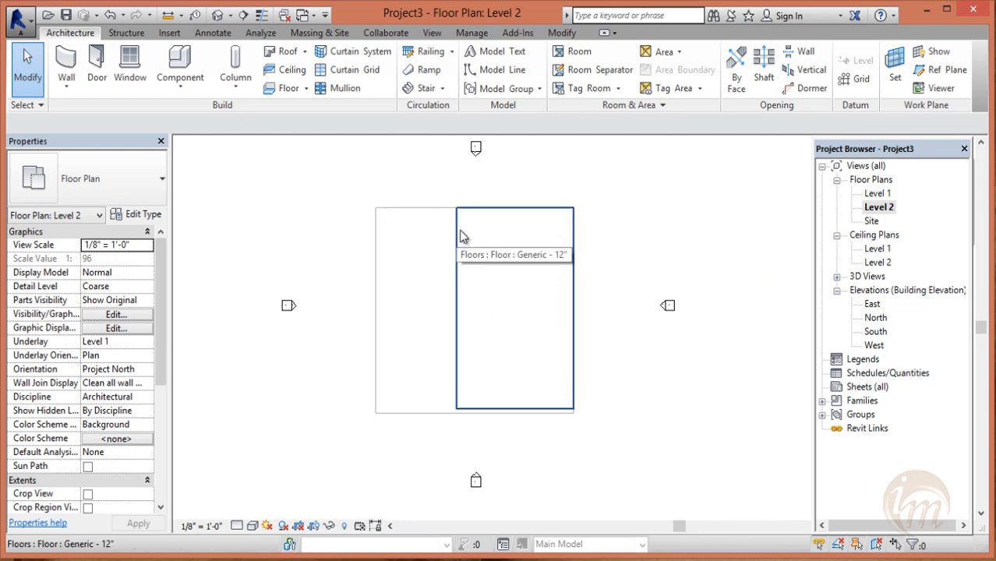
left_click(443, 90)
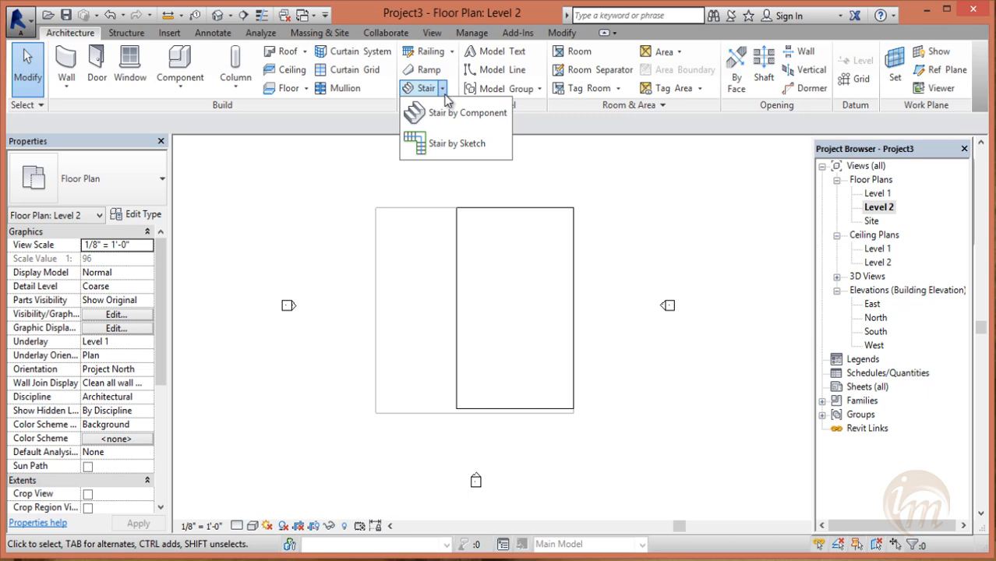
left_click(443, 114)
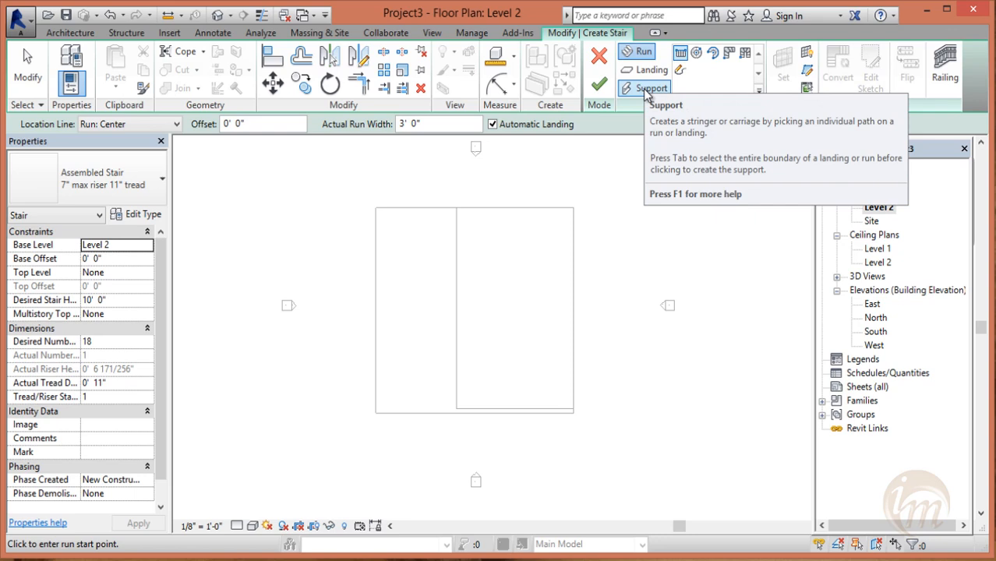
left_click(644, 54)
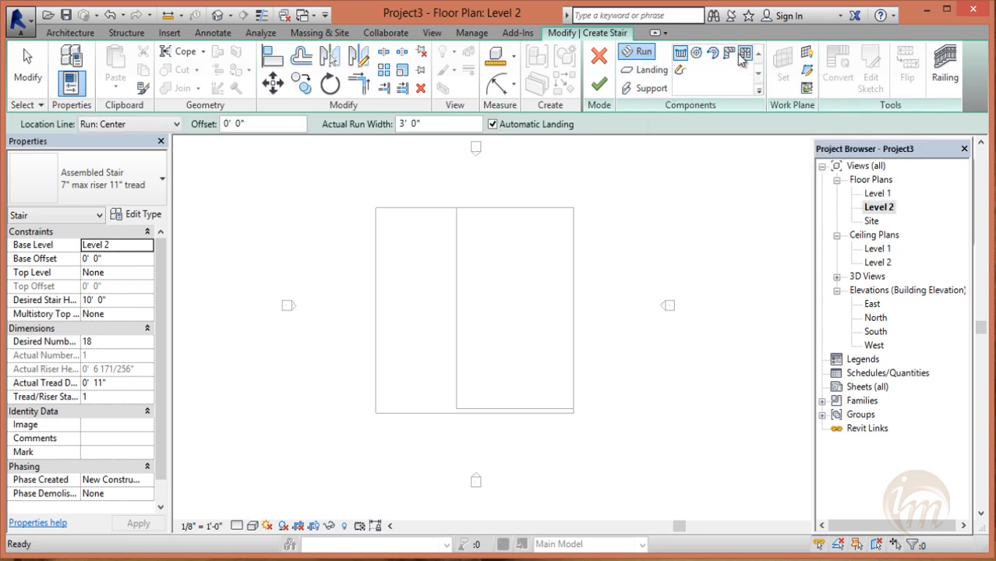
left_click(686, 53)
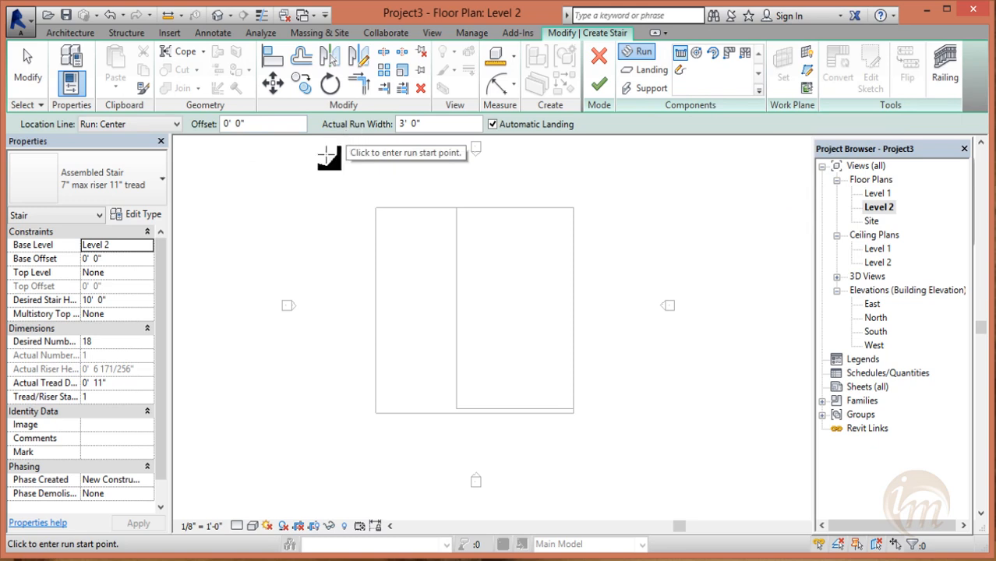
left_click(117, 245)
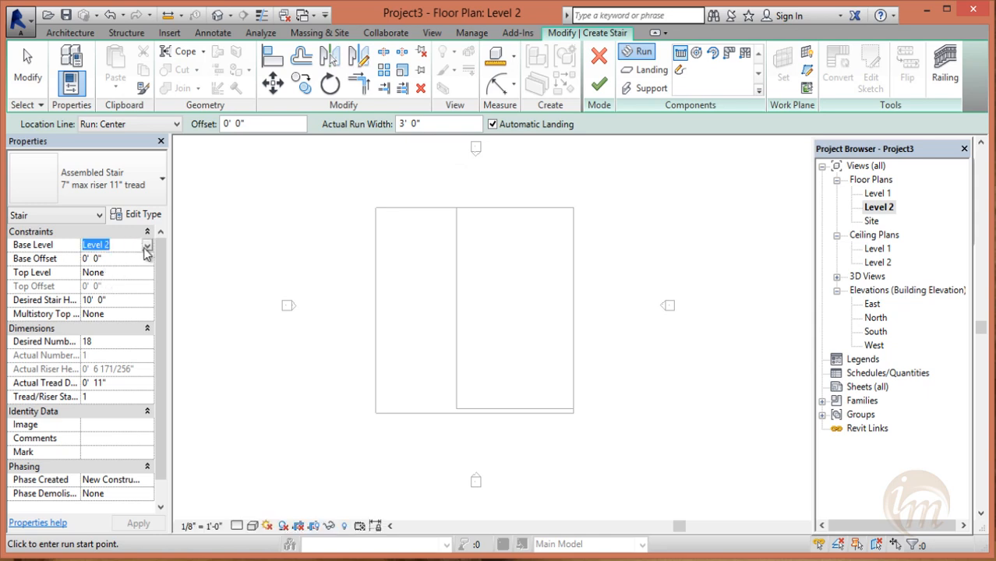
left_click(146, 245)
left_click(120, 258)
left_click(128, 272)
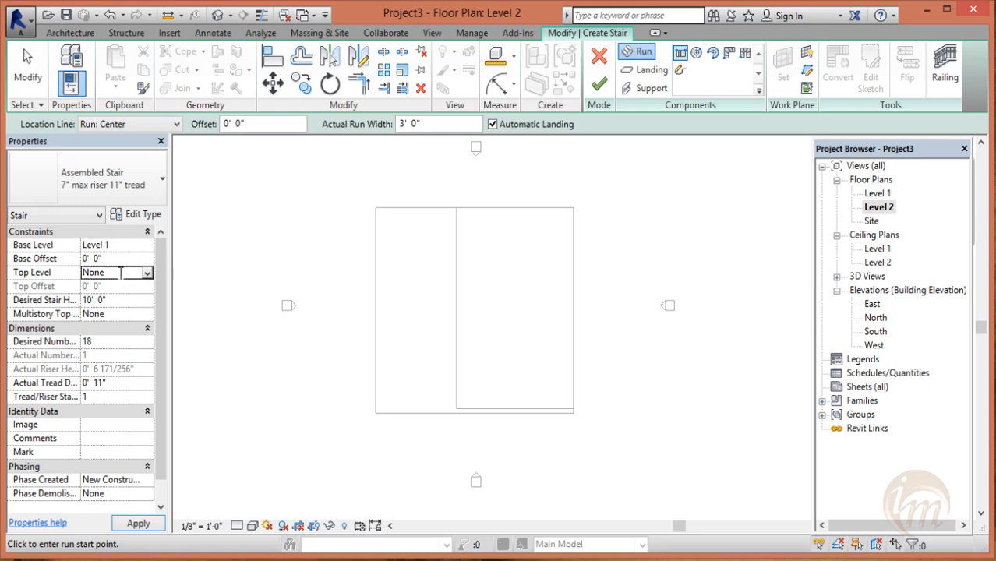
left_click(148, 275)
left_click(133, 310)
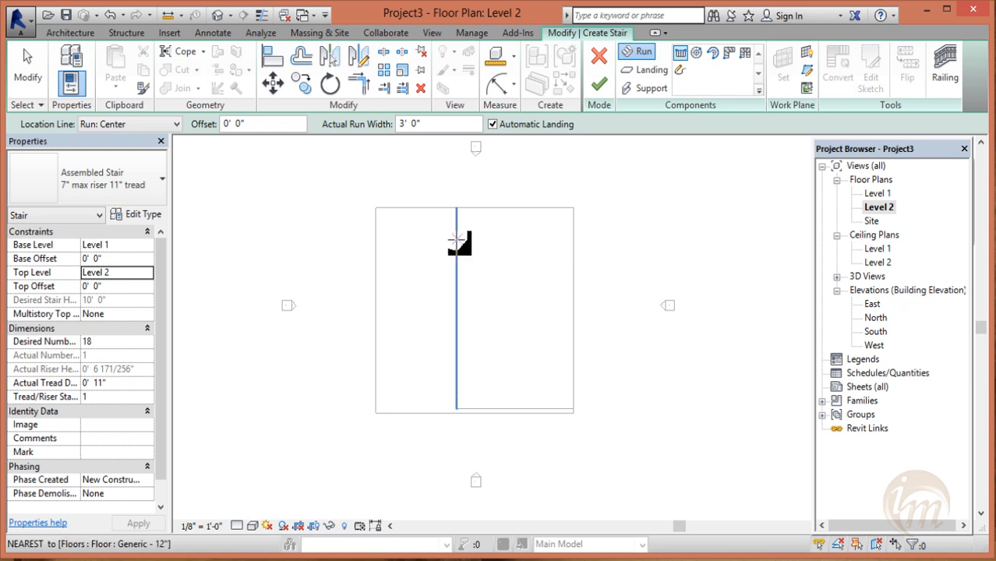
- Draw a horizontal stair run about 15'-7" long up to the upper floor's west edge, and shift it slightly past that edge
left_click(420, 234)
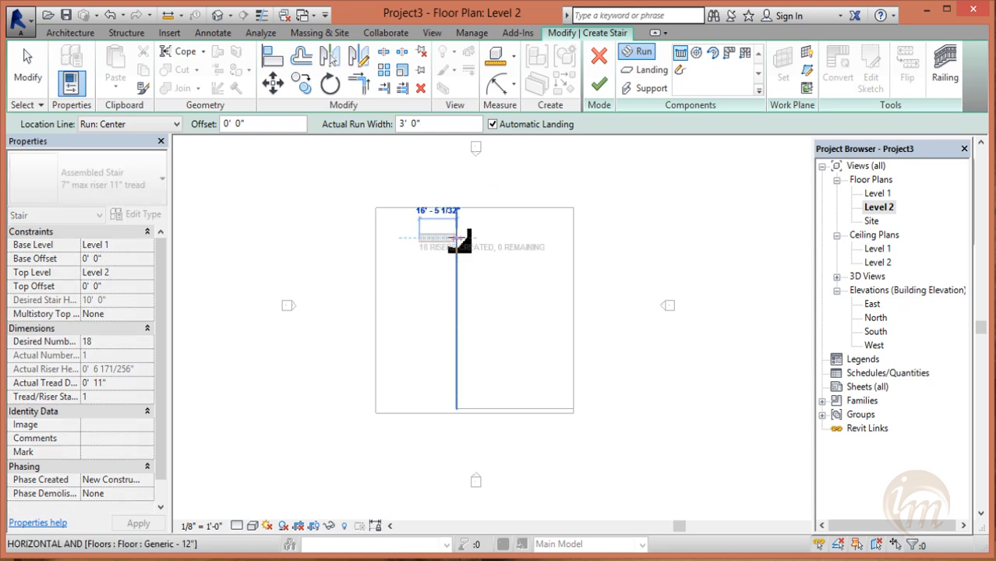
left_click(457, 237)
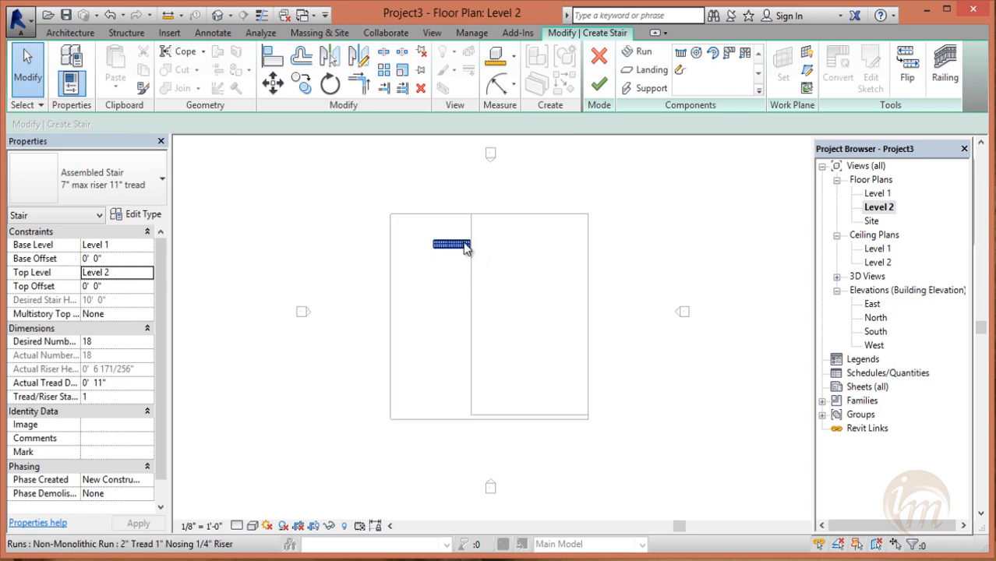
scroll(467, 248, "up", 5)
left_click(465, 256)
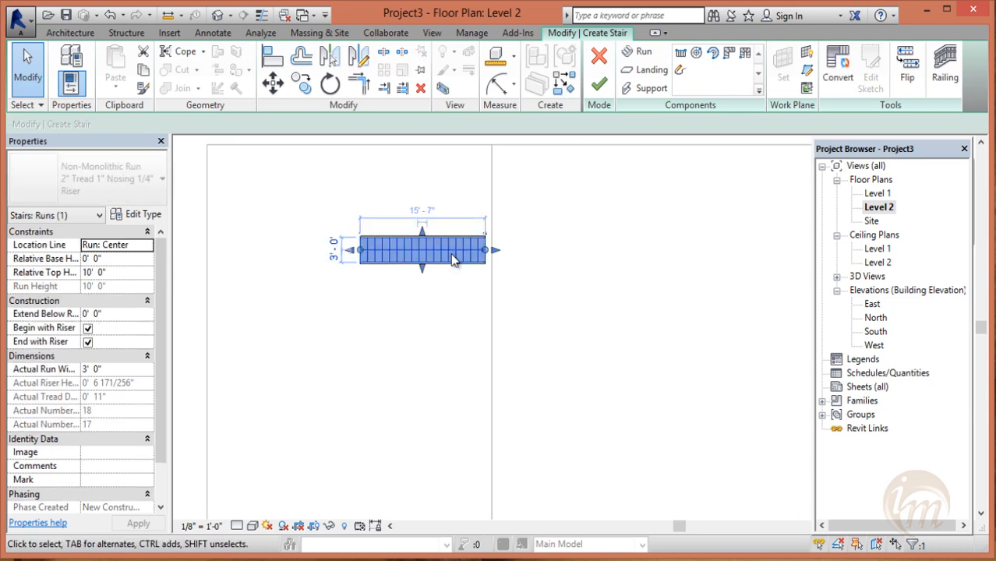
left_click_drag(451, 251, 463, 251)
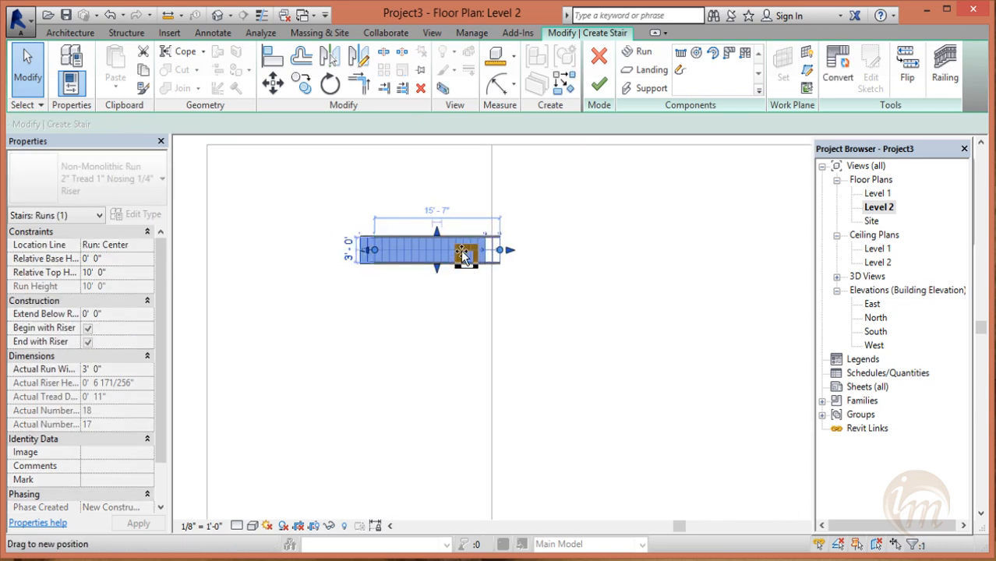
left_click(604, 239)
left_click(456, 253)
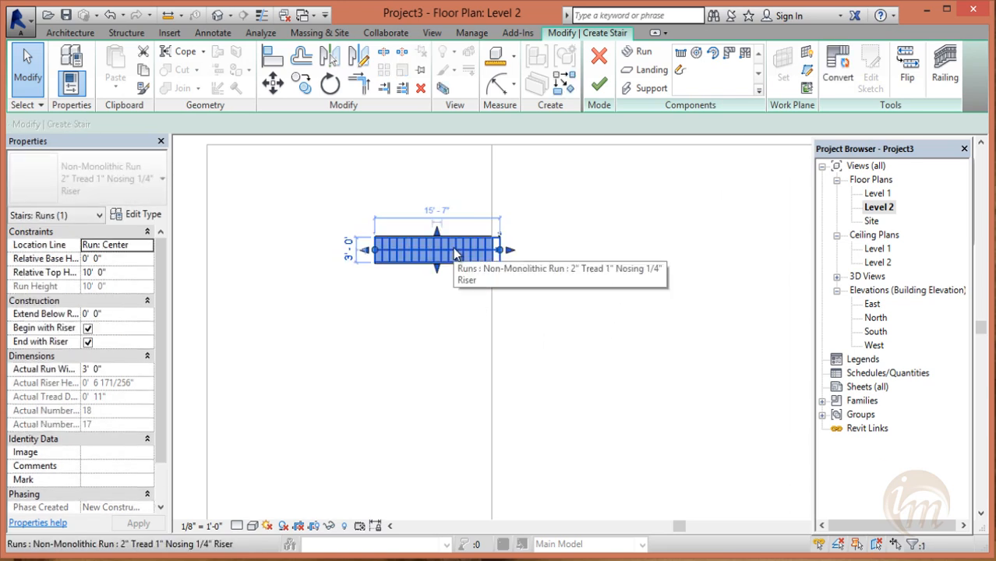
left_click(348, 248)
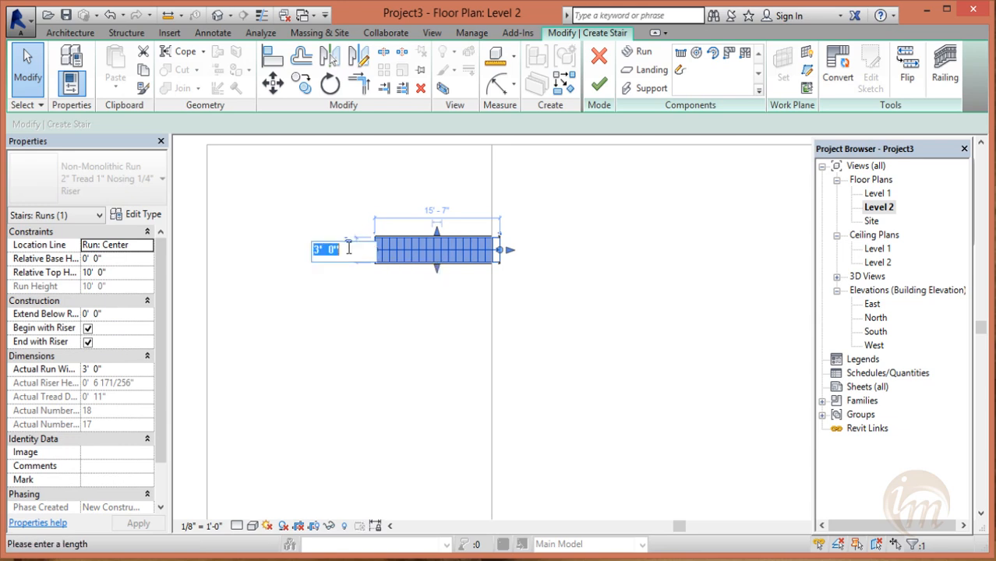
key("Escape")
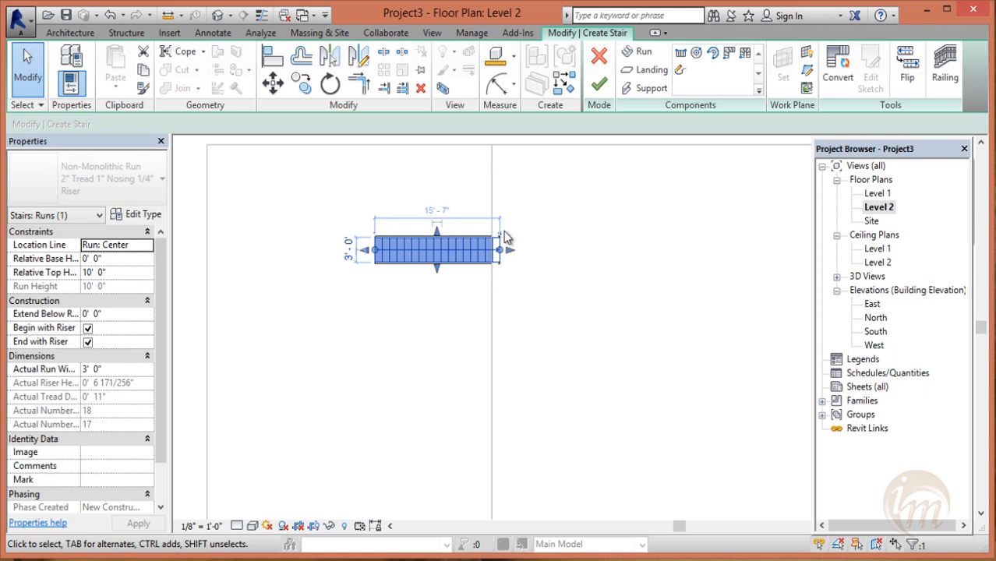
- Check the run's connection to the upper floor in the 3D view and finish the stair
left_click(218, 16)
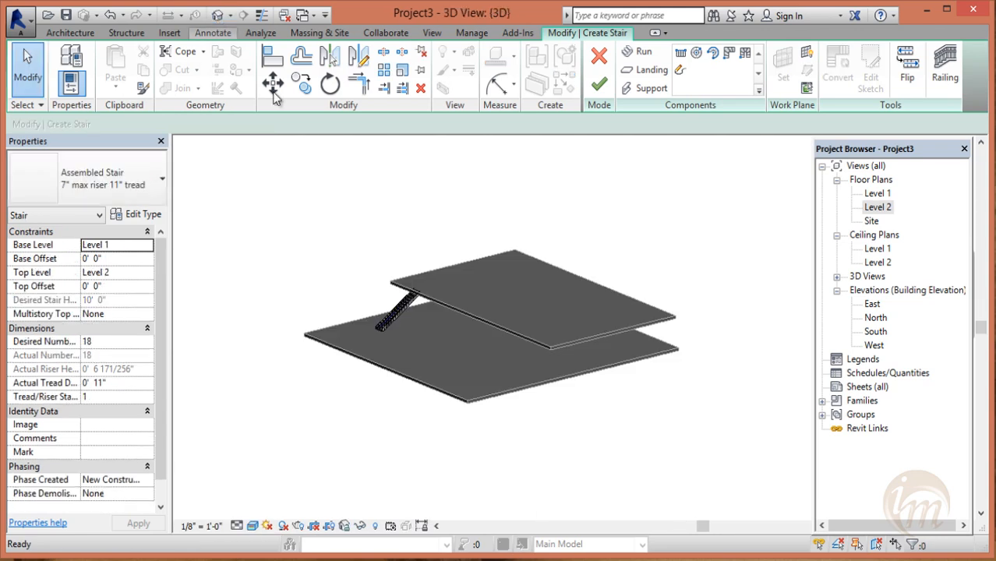
scroll(394, 289, "up", 5)
scroll(400, 277, "up", 4)
middle_click_drag(434, 235, 477, 238)
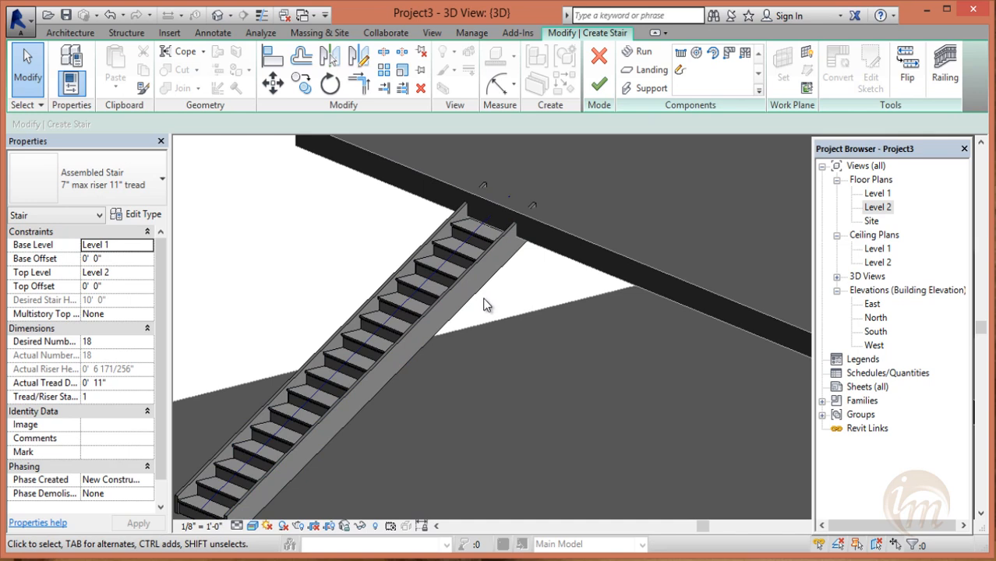
left_click(597, 84)
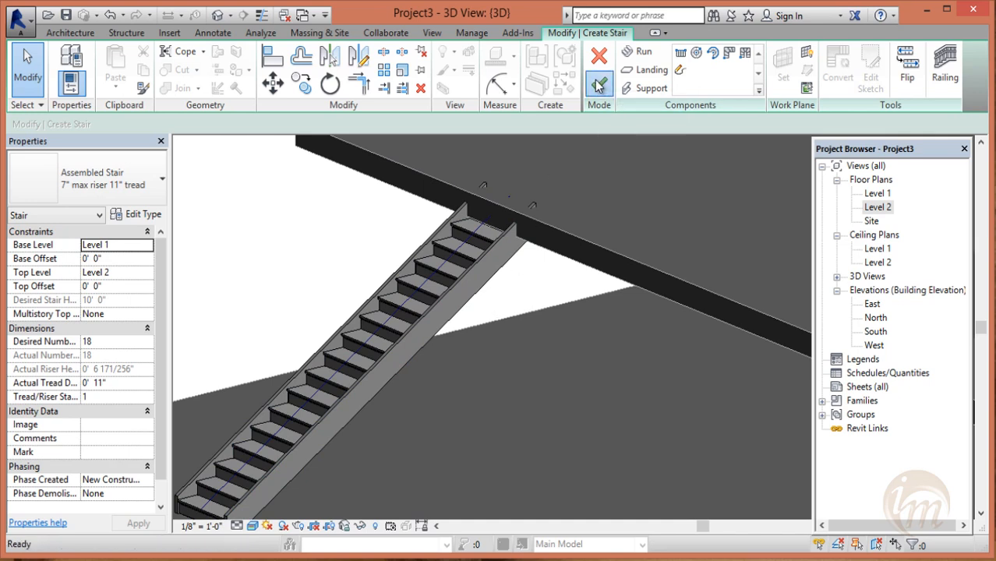
middle_click_drag(448, 359, 367, 394, "shift")
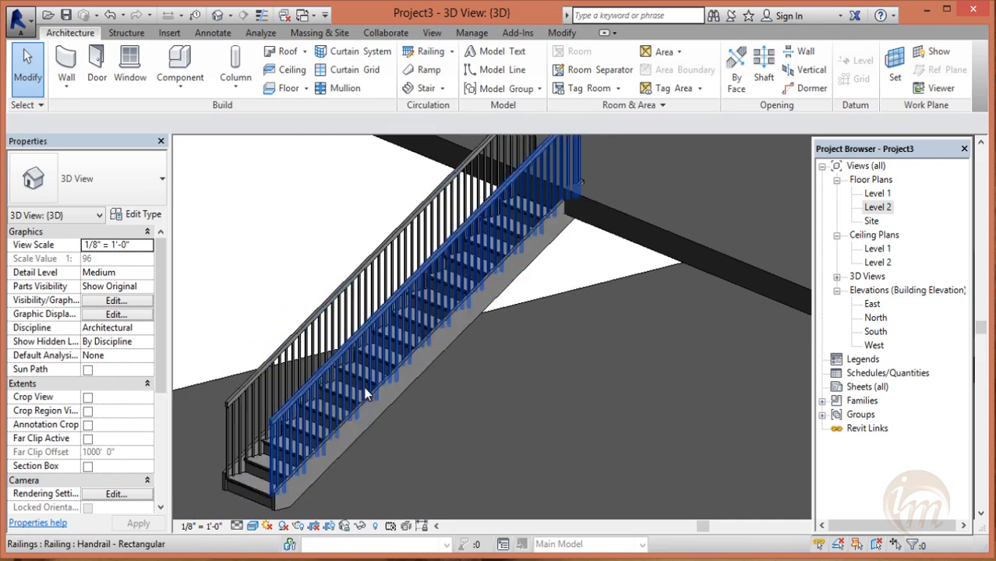
middle_click_drag(456, 329, 387, 340, "shift")
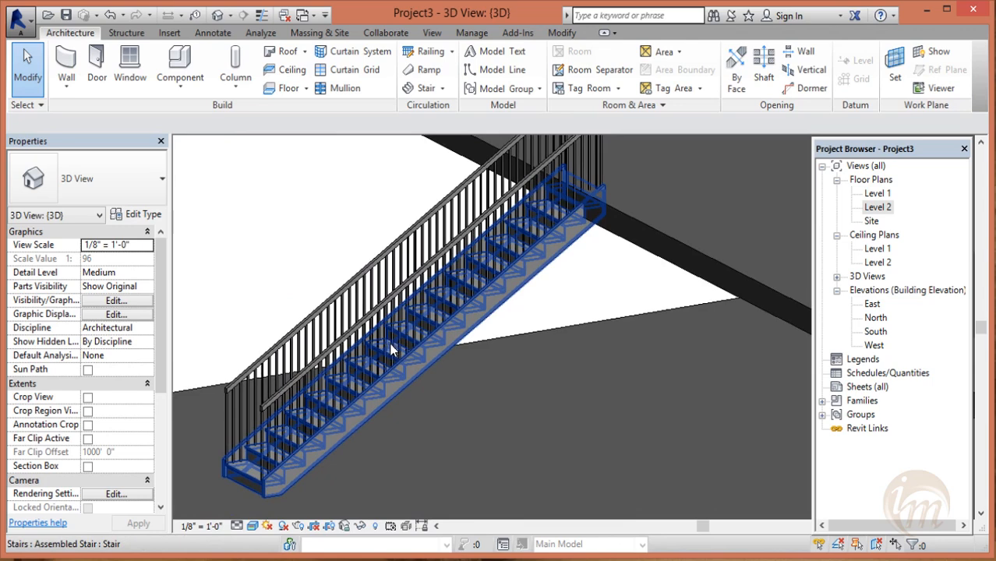
- Start another component stair in the Level 2 plan and set its run type to full-step spiral
middle_click_drag(461, 338, 425, 331)
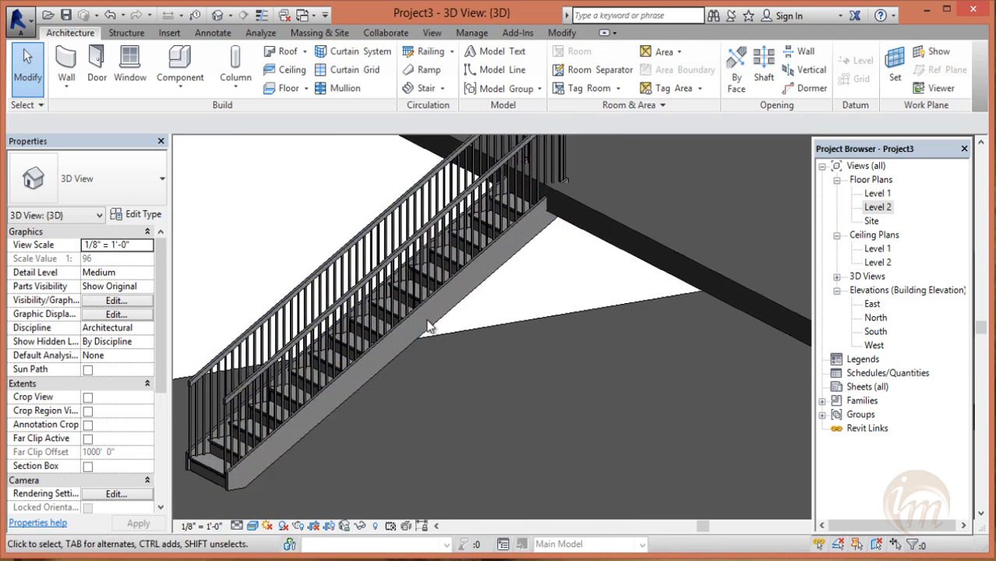
left_click(429, 89)
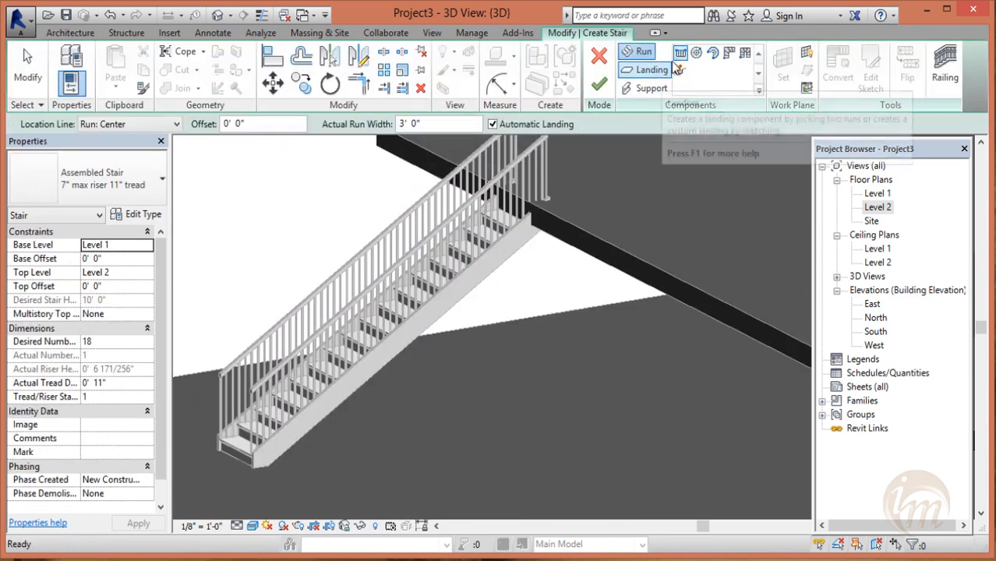
left_click(699, 53)
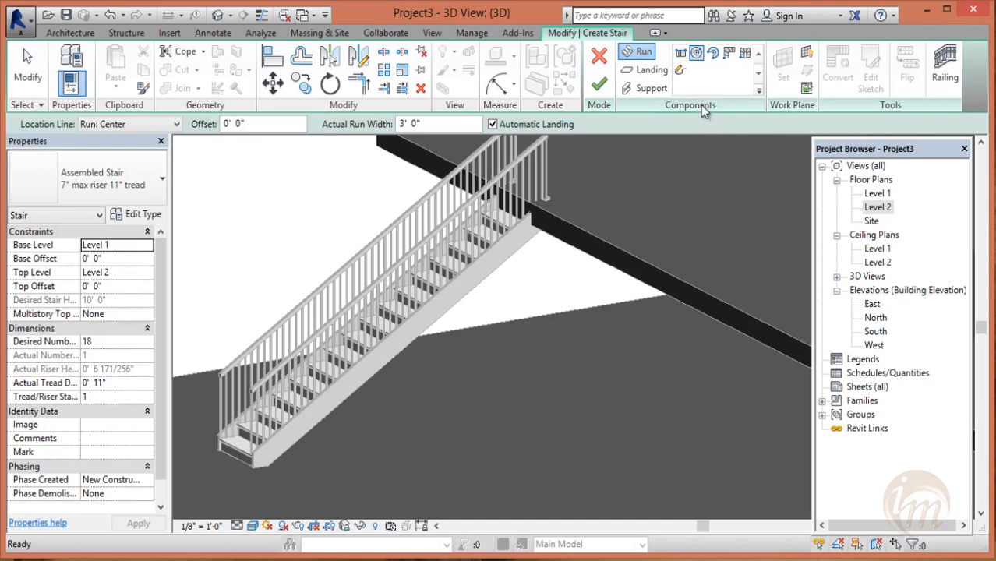
double_click(877, 207)
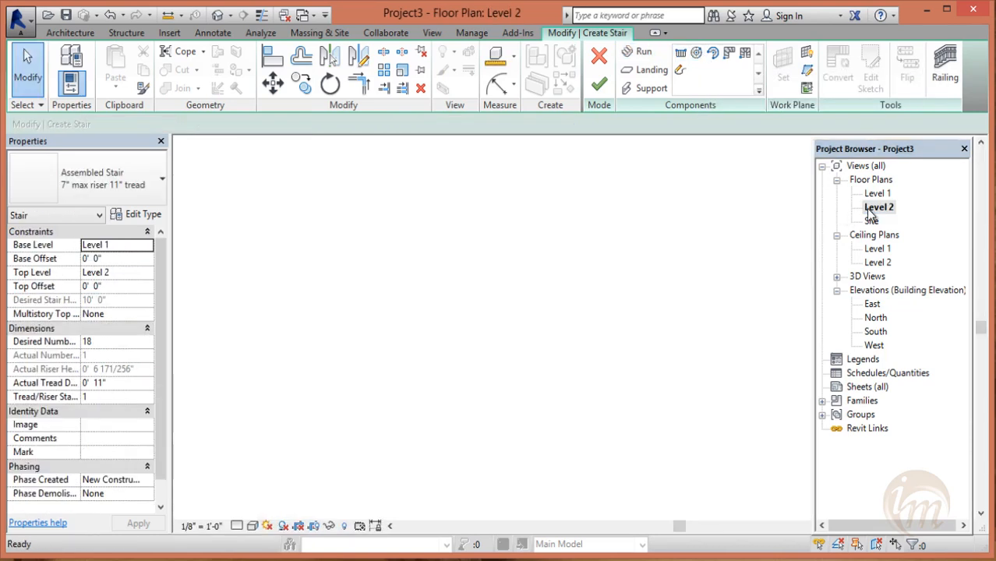
middle_click_drag(521, 312, 530, 283)
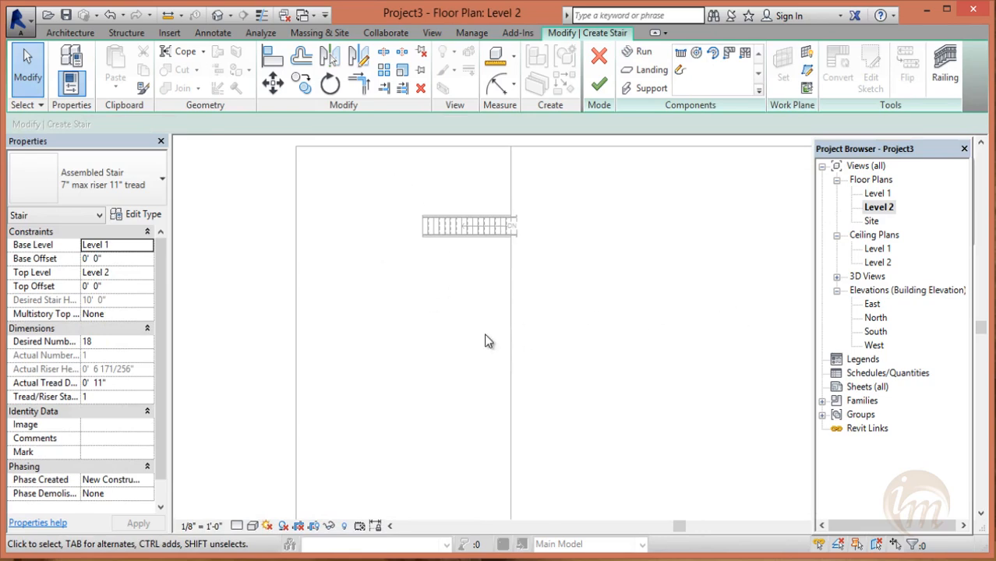
left_click(697, 52)
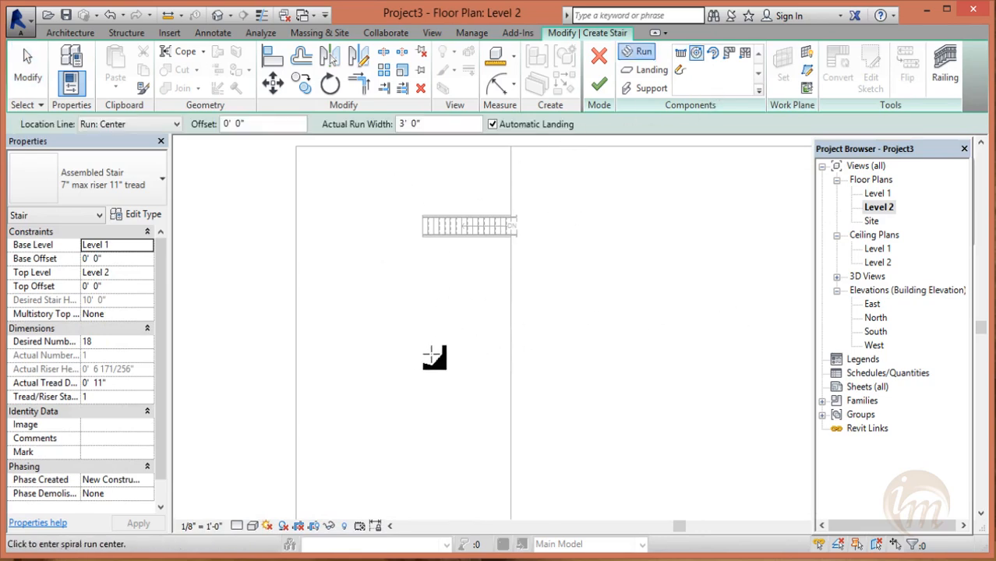
- Try to place a tight full-step spiral run south of the straight stair at the upper floor's west edge
left_click(480, 320)
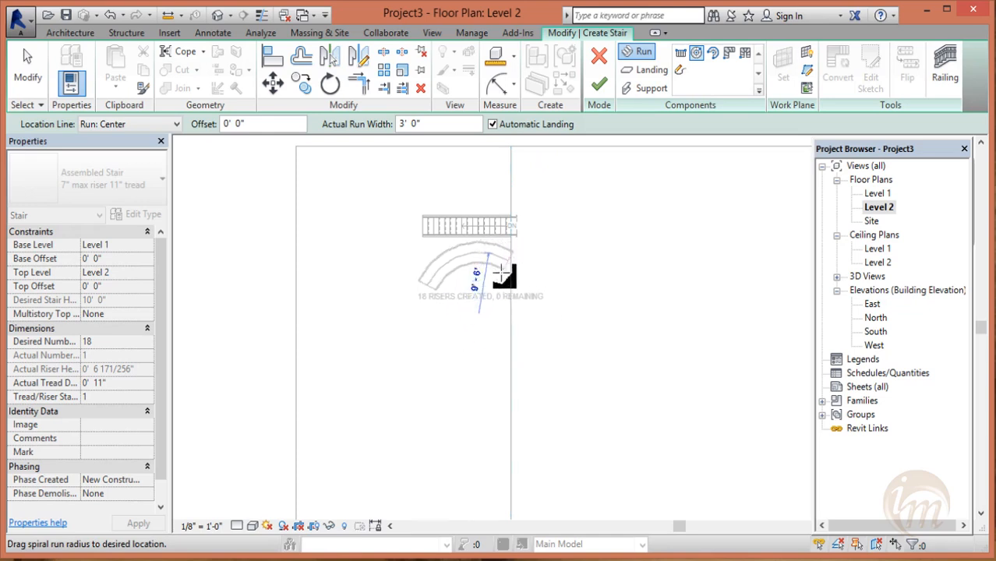
left_click(506, 327)
scroll(457, 382, "up", 3)
middle_click_drag(472, 378, 491, 429)
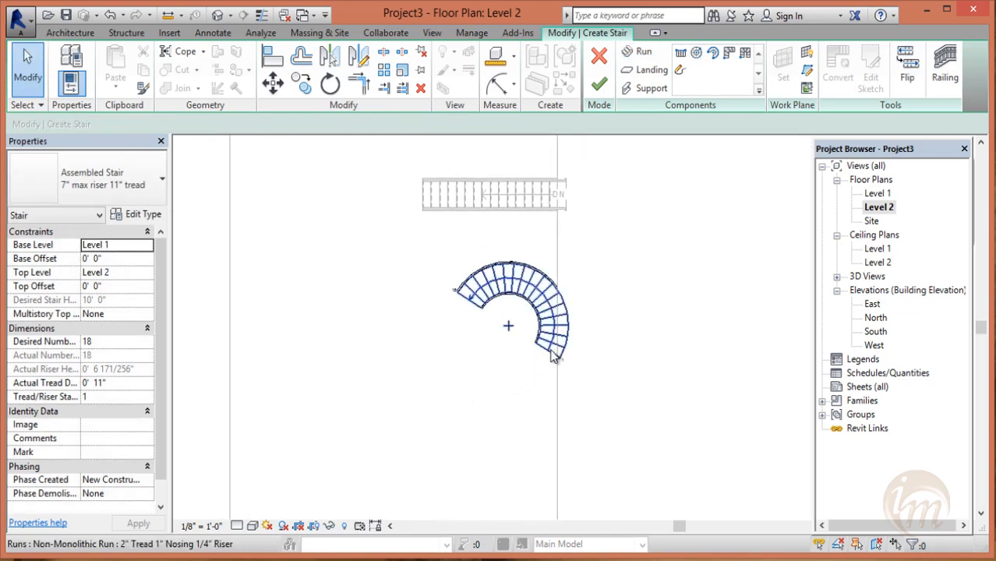
key("ctrl+z")
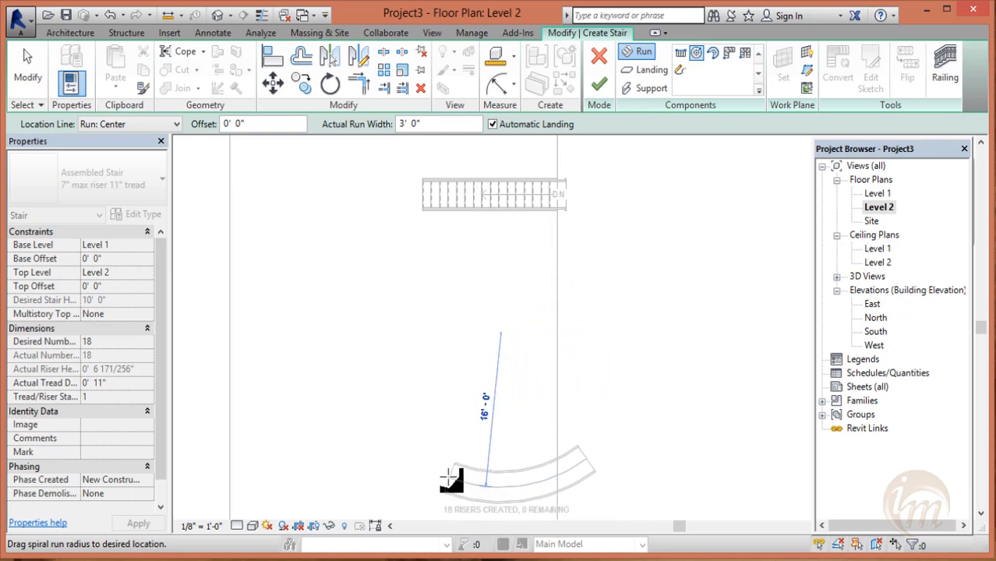
- Place a spiral run with a 16'-0" radius across the upper floor's west edge, finish the stair and inspect its top end in 3D
left_click(451, 477)
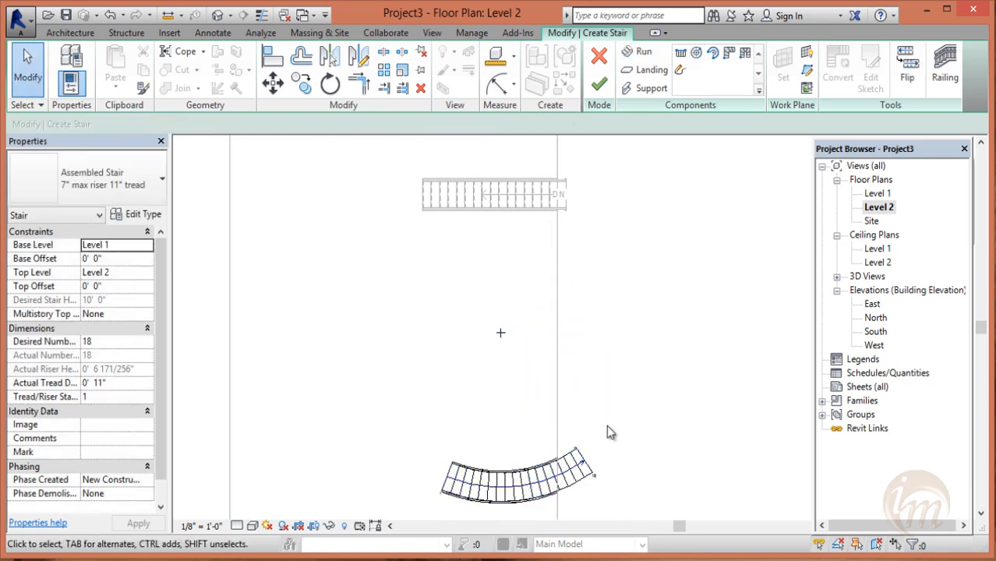
middle_click_drag(610, 245, 616, 192)
left_click(219, 16)
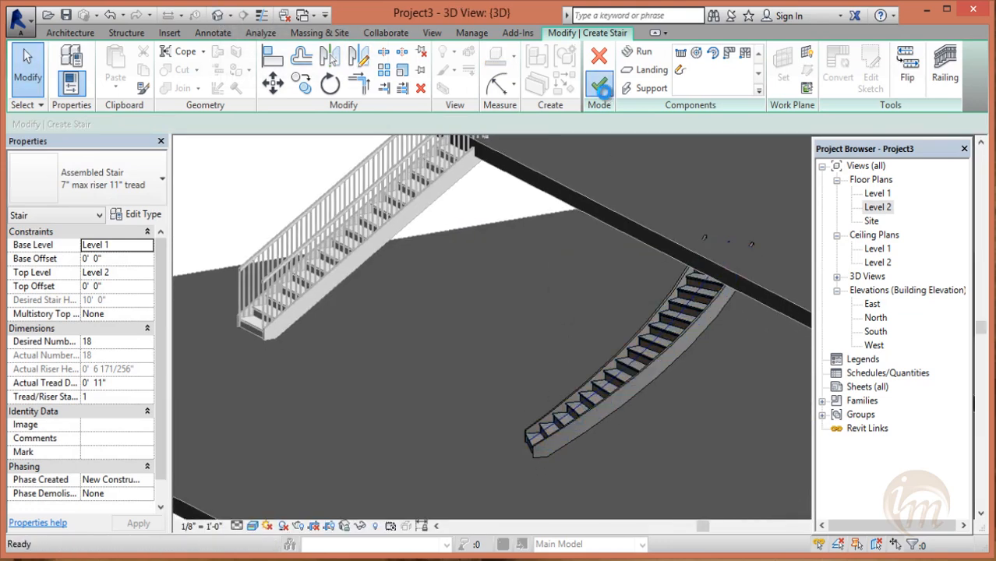
left_click(600, 87)
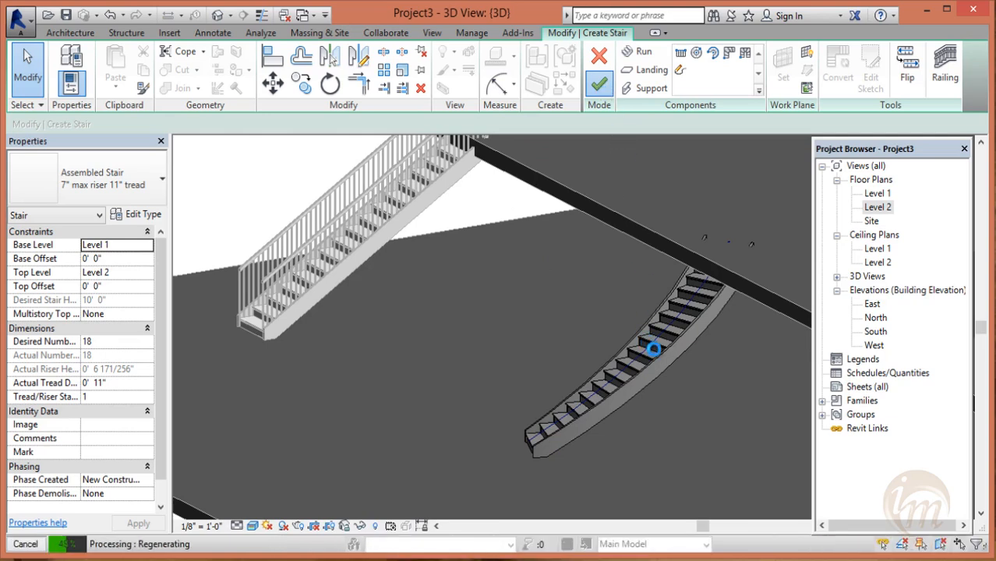
middle_click_drag(617, 393, 509, 438)
middle_click_drag(579, 351, 604, 369)
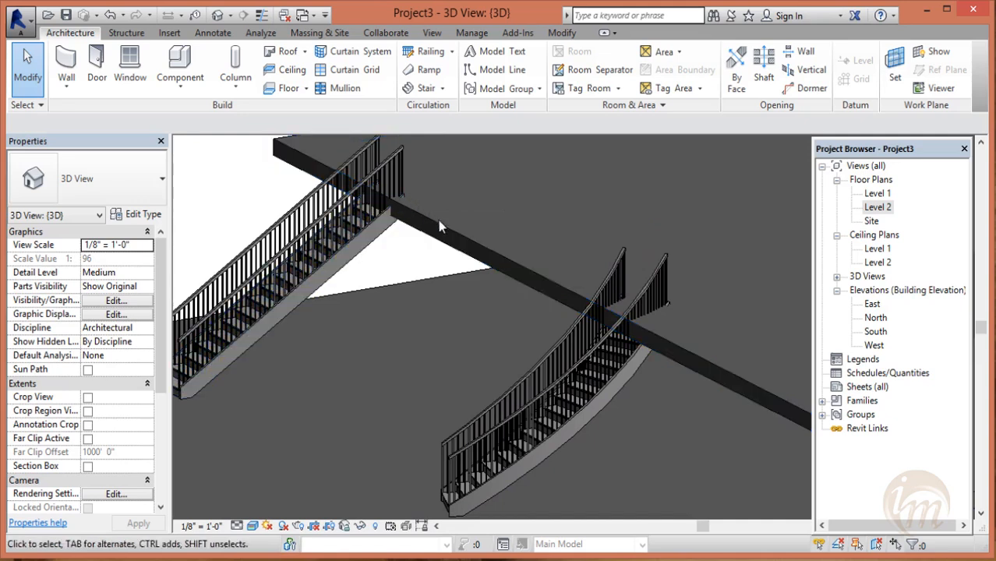
scroll(585, 334, "up", 5)
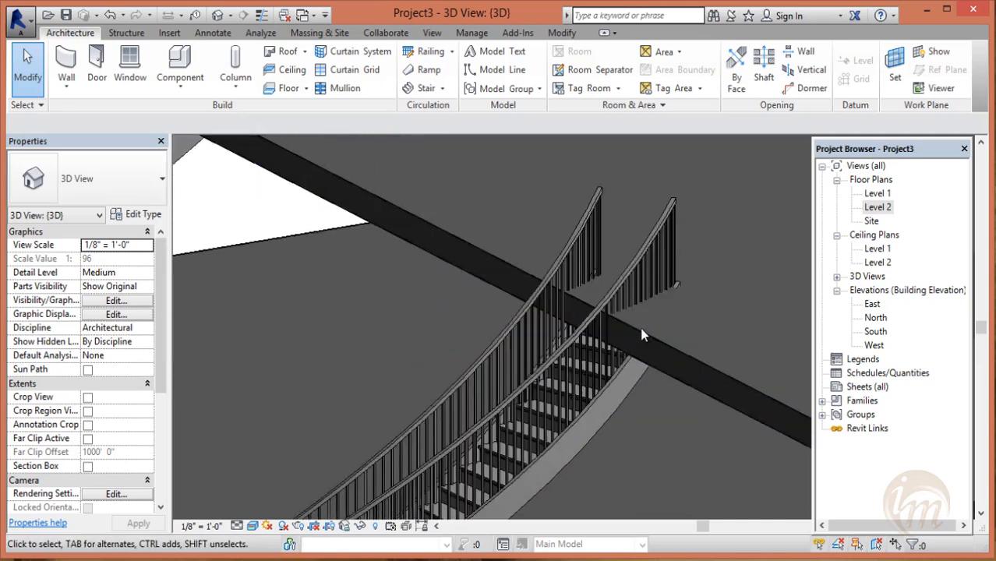
scroll(536, 327, "down", 2)
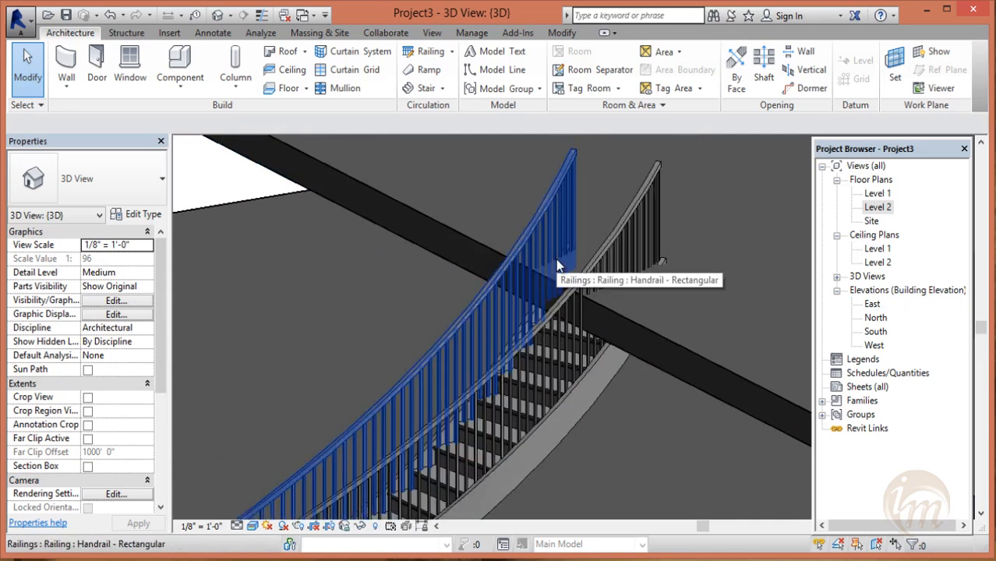
scroll(557, 264, "down", 4)
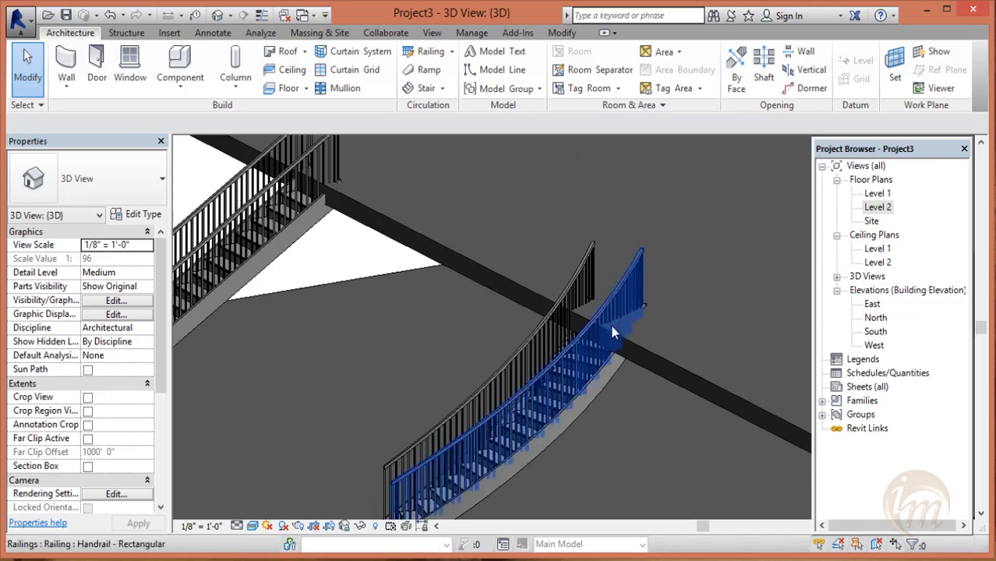
- In the Level 2 plan, cut a rectangular By Face opening about 1' deep in the upper floor around the straight stair's top end
double_click(879, 207)
middle_click_drag(658, 292, 627, 348)
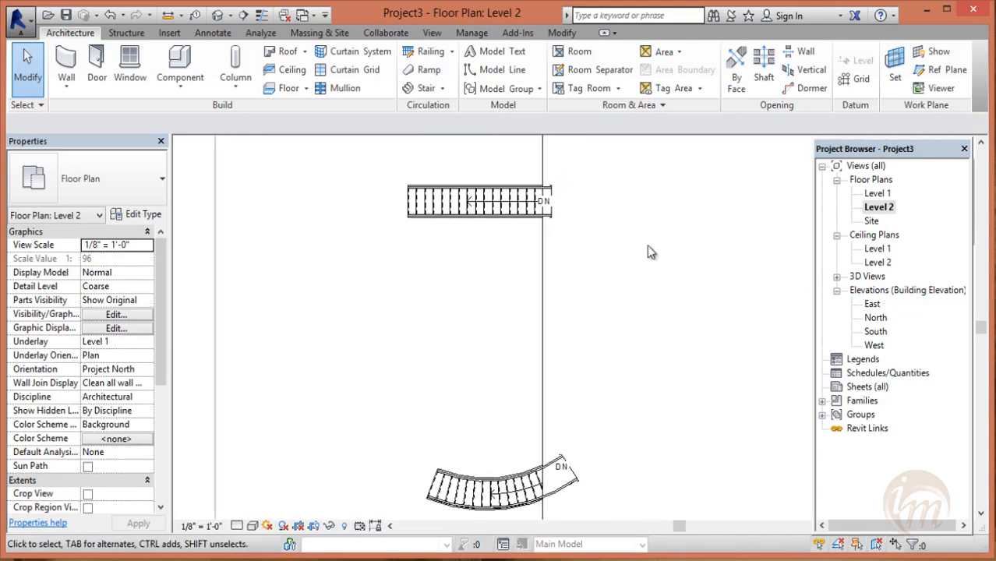
left_click(746, 90)
left_click(544, 172)
scroll(542, 178, "up", 3)
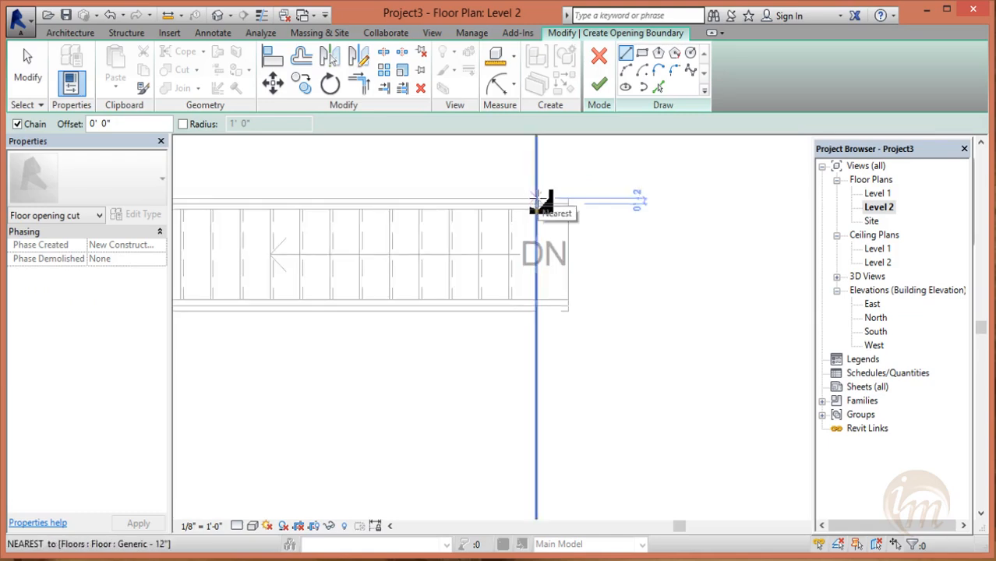
left_click(536, 200)
left_click(568, 201)
left_click(568, 311)
left_click(536, 311)
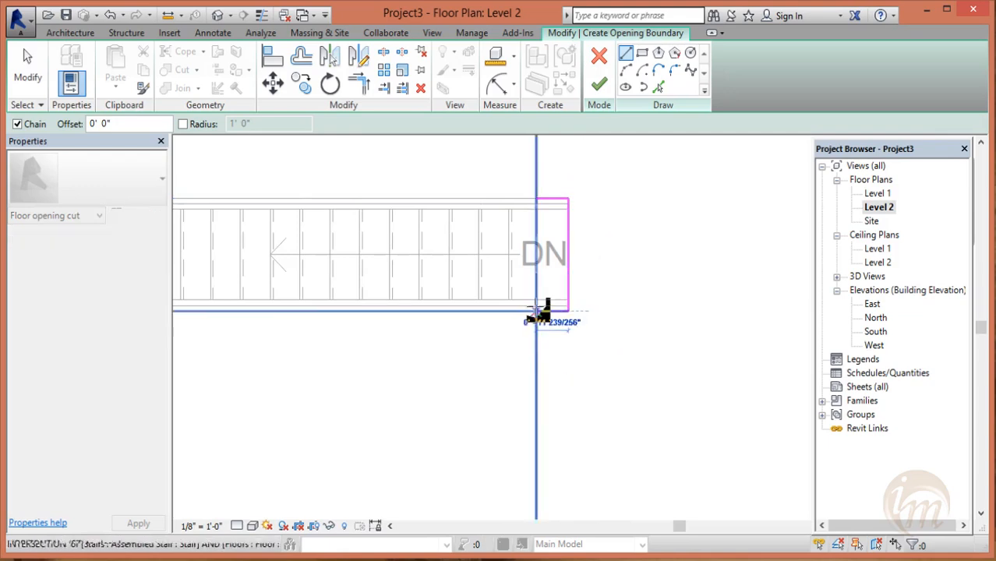
left_click(537, 201)
left_click(599, 84)
- Examine the floor opening at the top of the straight stair in the 3D view
scroll(618, 265, "down", 2)
middle_click_drag(618, 340, 613, 249)
scroll(609, 261, "down", 4)
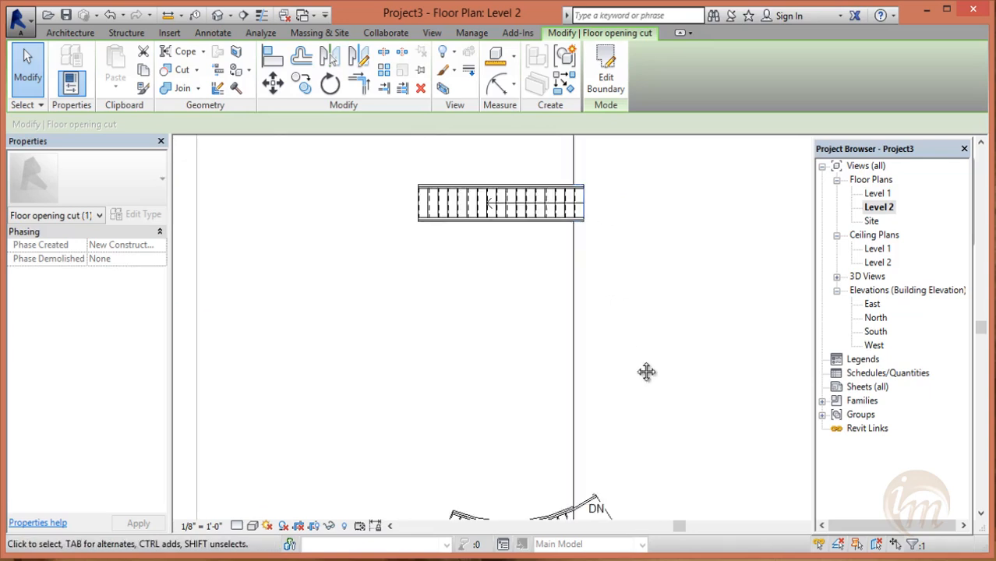
middle_click_drag(647, 372, 591, 251)
left_click(217, 15)
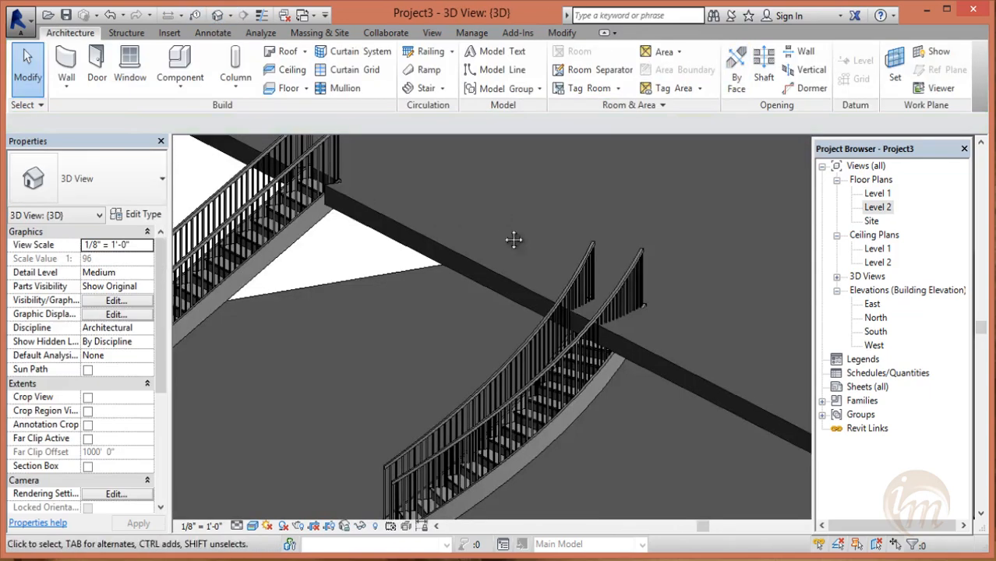
scroll(378, 323, "up", 5)
scroll(379, 327, "up", 1)
middle_click_drag(410, 341, 497, 333)
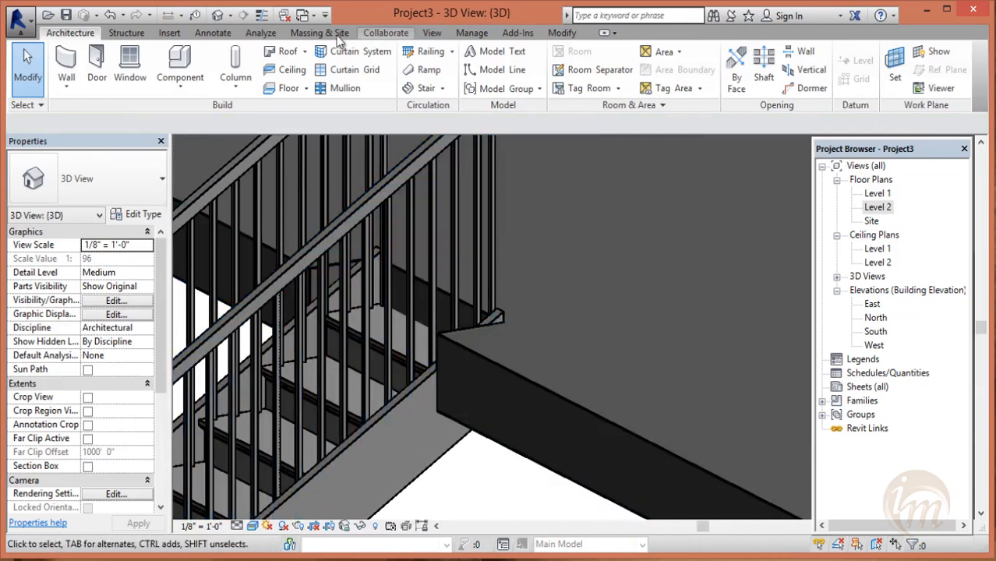
- In the Level 2 plan, begin a By Face floor opening with an arc about 2'-6" long along the spiral stair's north railing
double_click(877, 208)
scroll(633, 364, "down", 3)
scroll(550, 320, "up", 2)
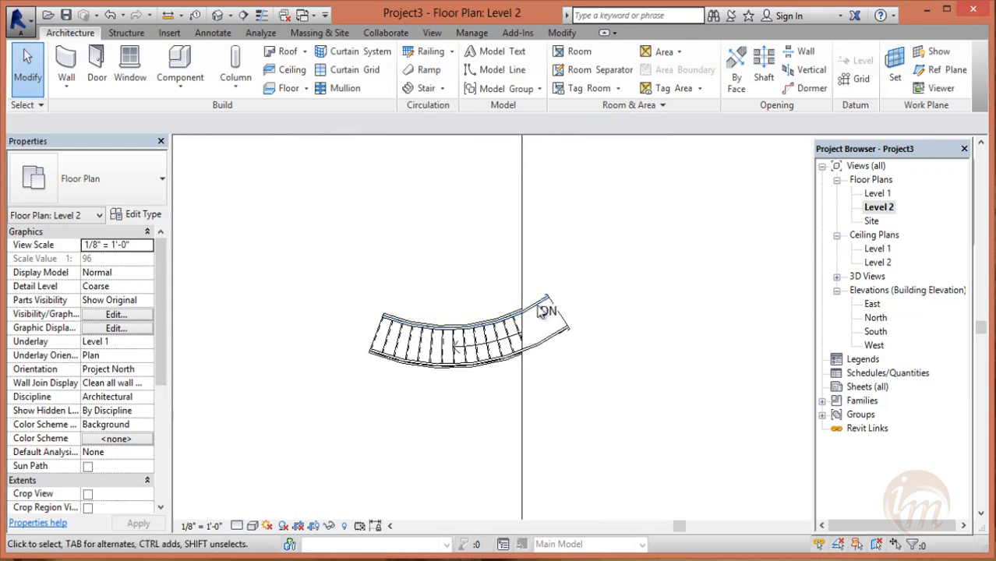
left_click(736, 72)
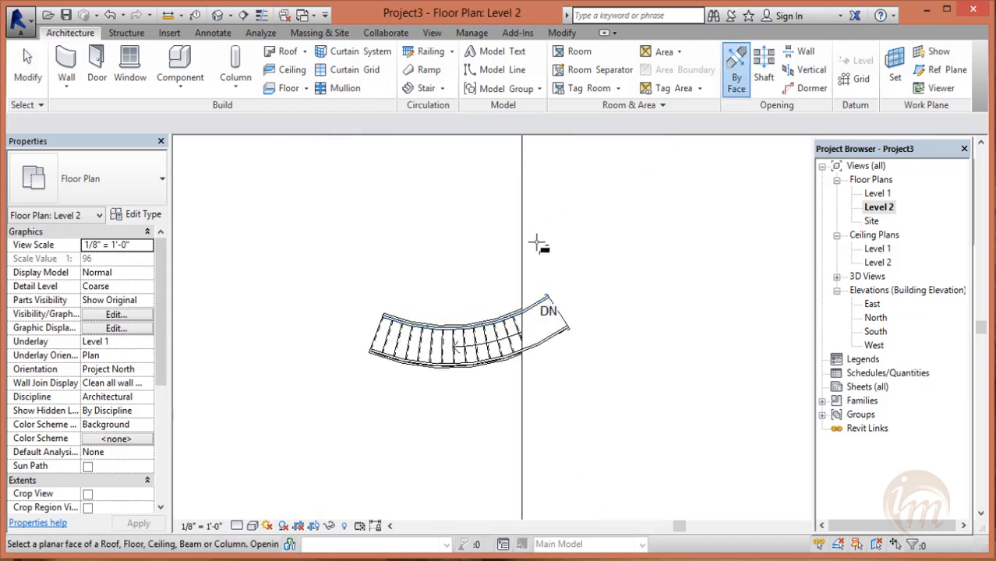
left_click(525, 266)
scroll(558, 260, "up", 2)
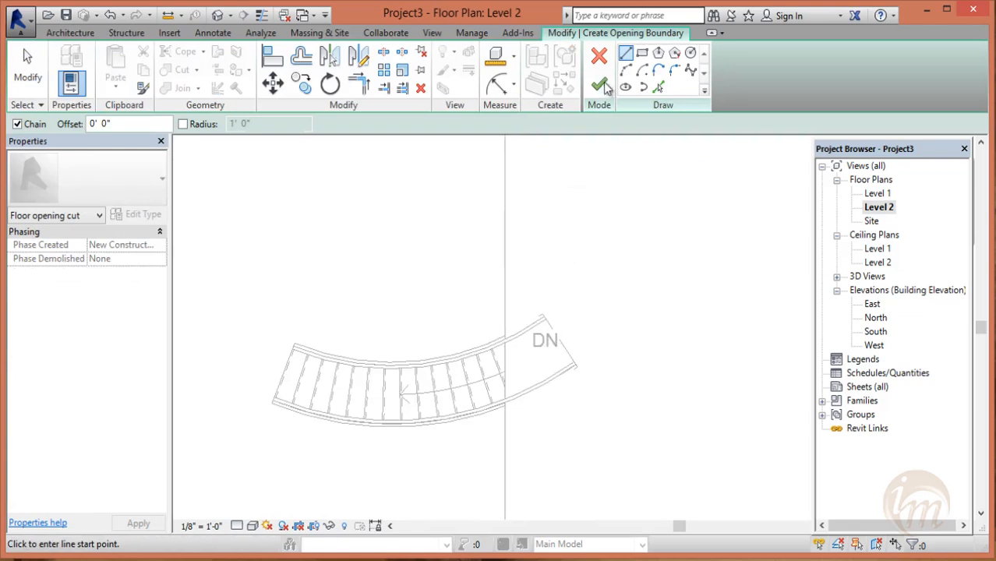
left_click(626, 70)
scroll(480, 316, "up", 1)
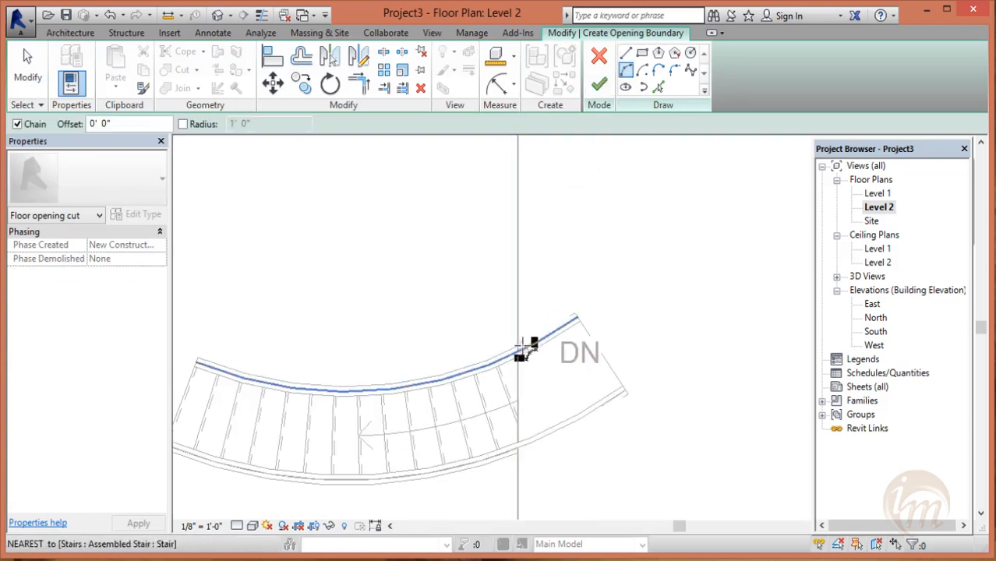
scroll(518, 349, "up", 1)
left_click(519, 348)
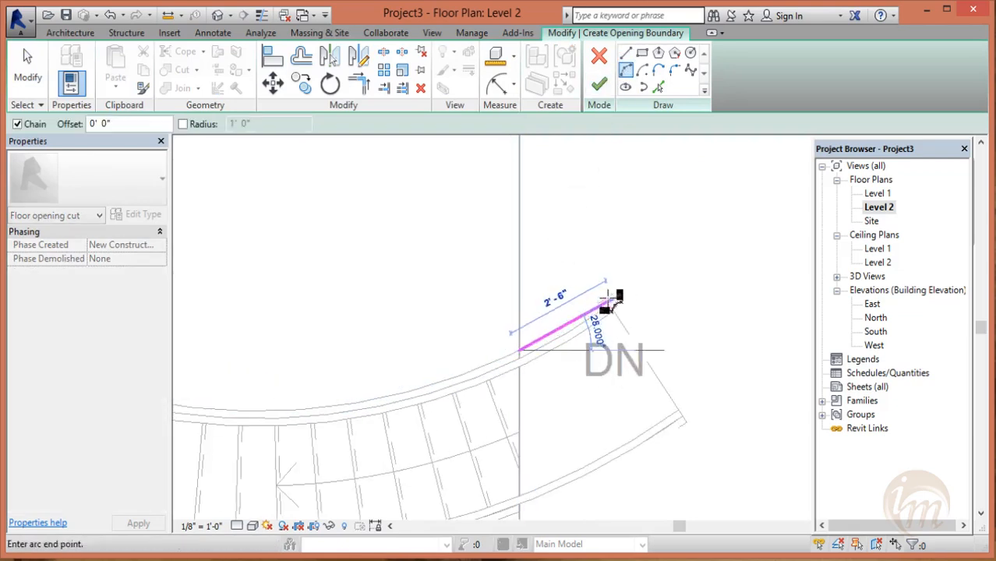
left_click(605, 299)
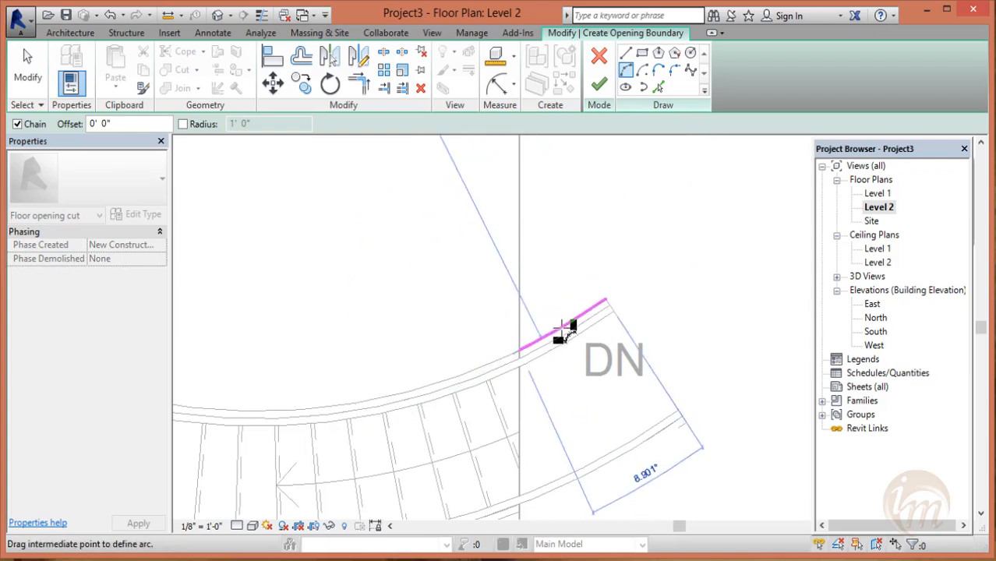
middle_click_drag(599, 373, 593, 233)
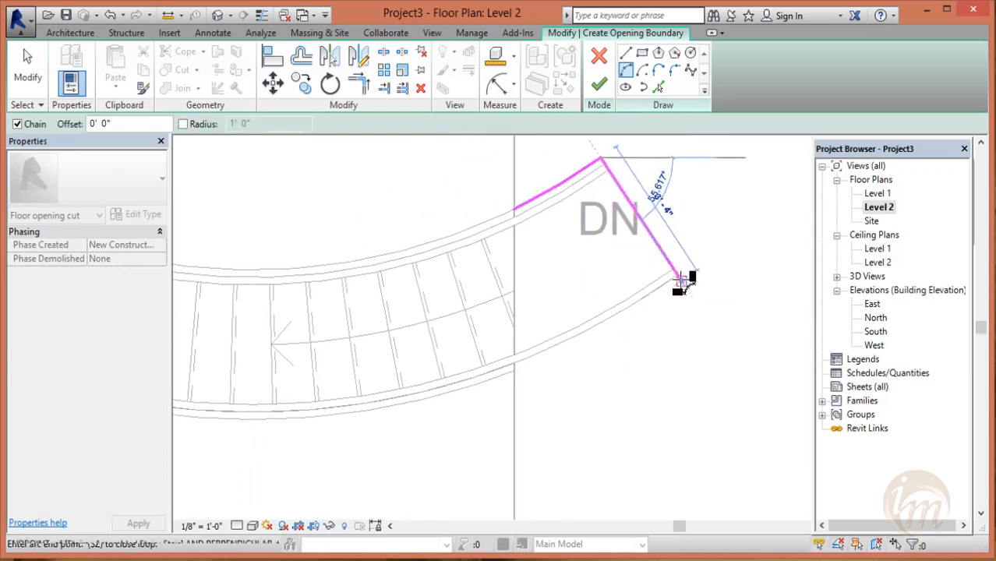
- Draw straight boundary lines, one about 3'-4" long across the spiral stair's top end and one along the upper floor's west edge
left_click(629, 60)
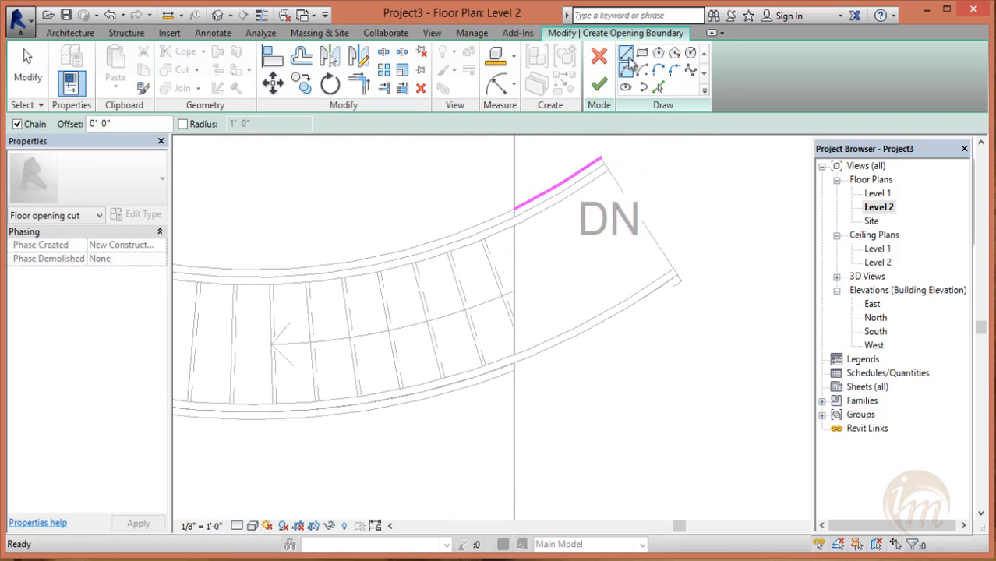
left_click(604, 157)
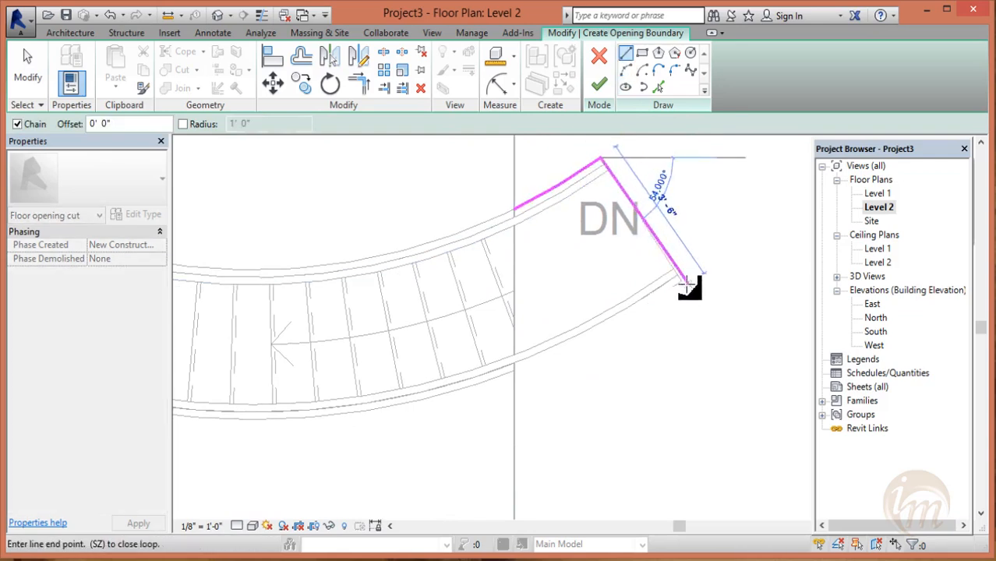
left_click(679, 277)
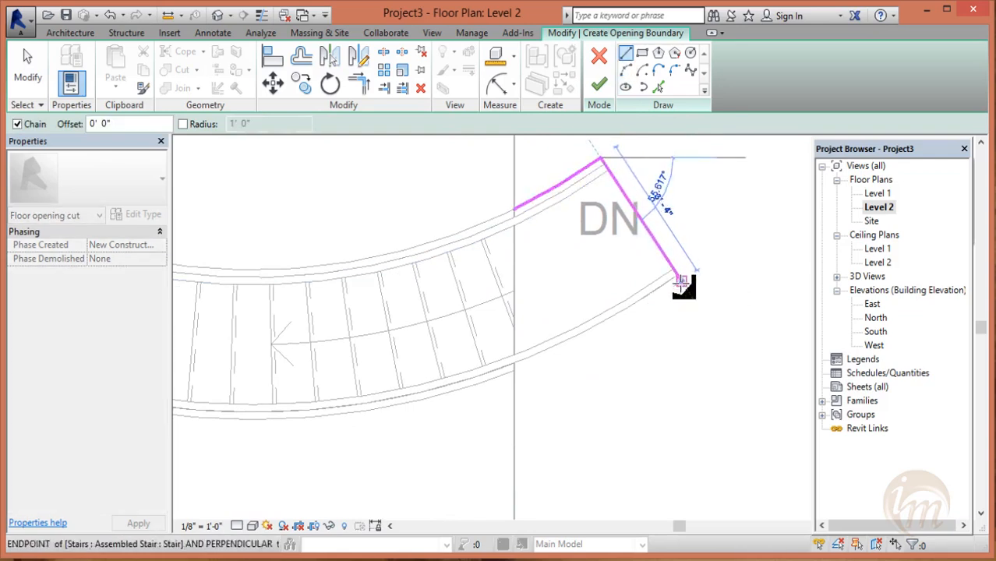
left_click(629, 60)
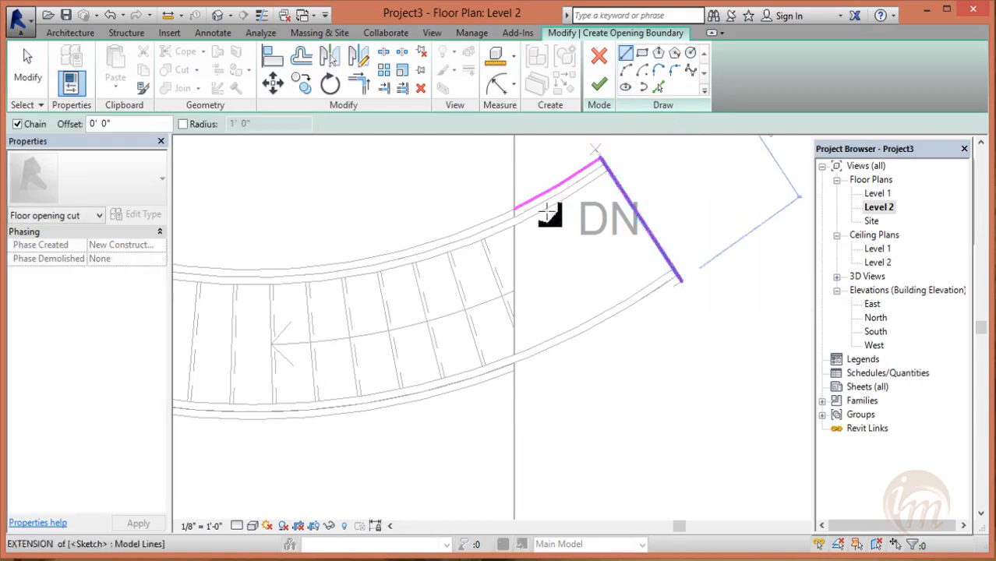
left_click(514, 209)
left_click(515, 370)
key("Escape")
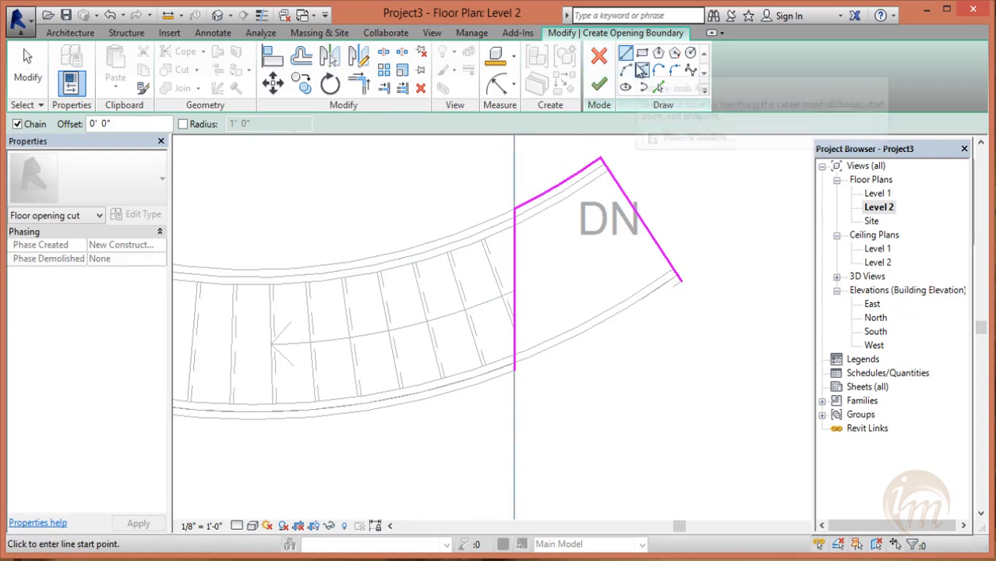
- Close the opening boundary with an arc along the spiral stair's south railing and finish the By Face opening
left_click(626, 71)
left_click(514, 371)
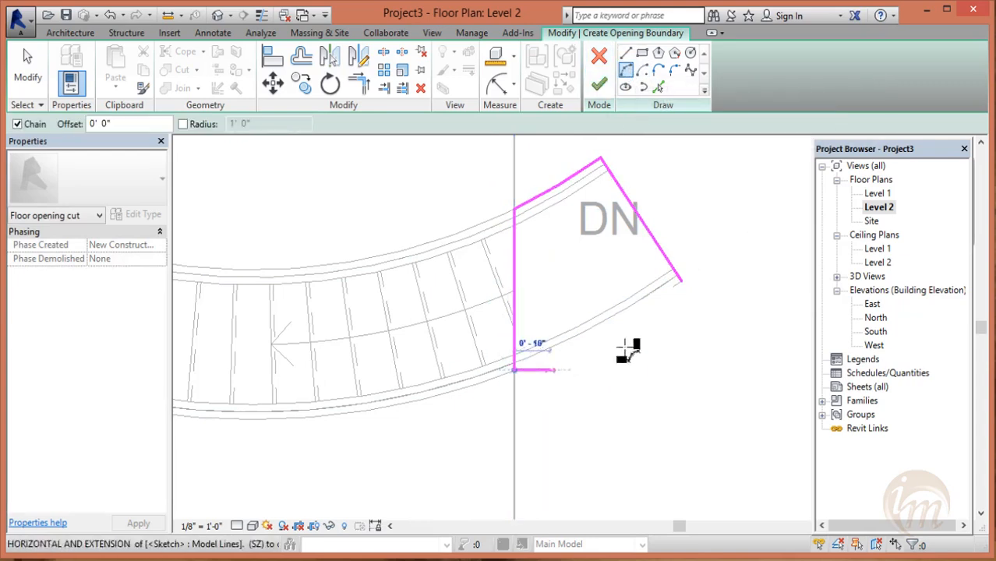
left_click(681, 280)
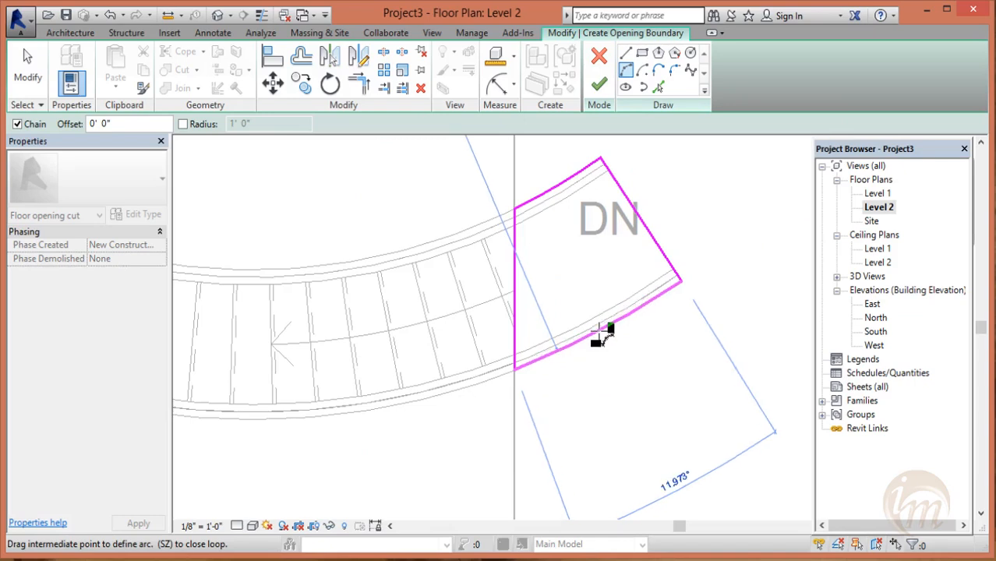
left_click(601, 333)
left_click(598, 86)
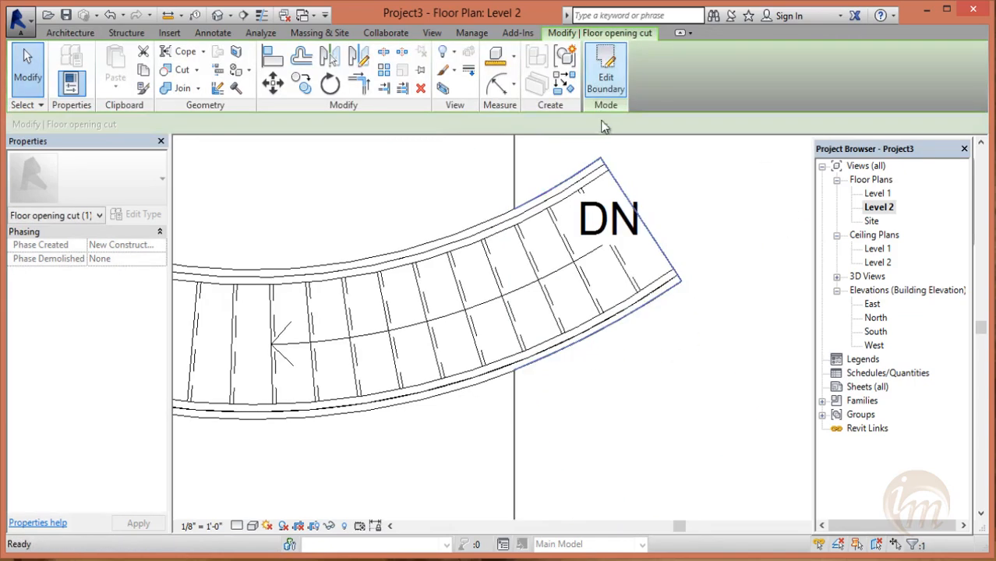
- Examine the floor opening at the top of the spiral stair in the 3D view
left_click(217, 17)
scroll(515, 324, "down", 1)
scroll(540, 366, "down", 2)
middle_click_drag(633, 377, 602, 295)
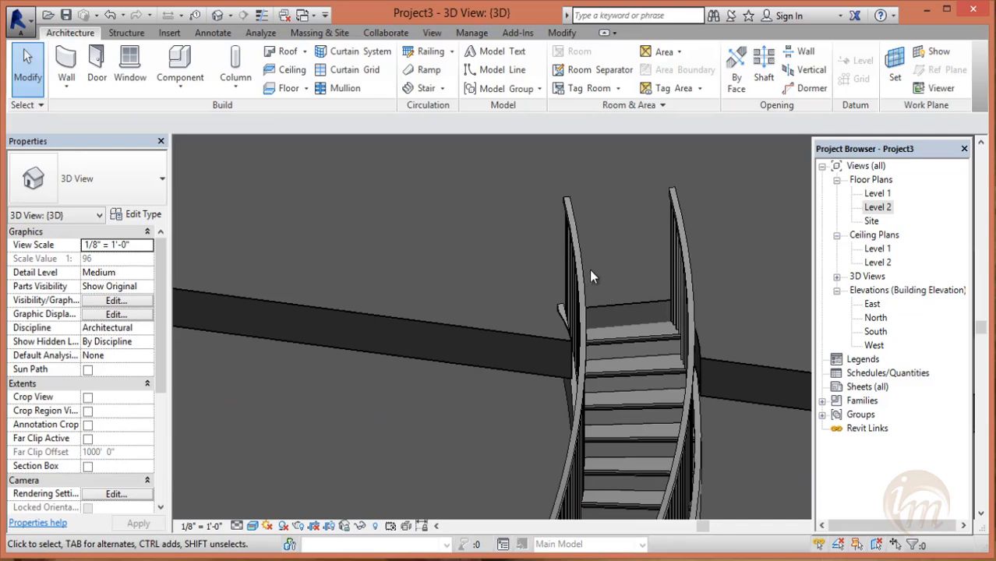
scroll(589, 266, "down", 5)
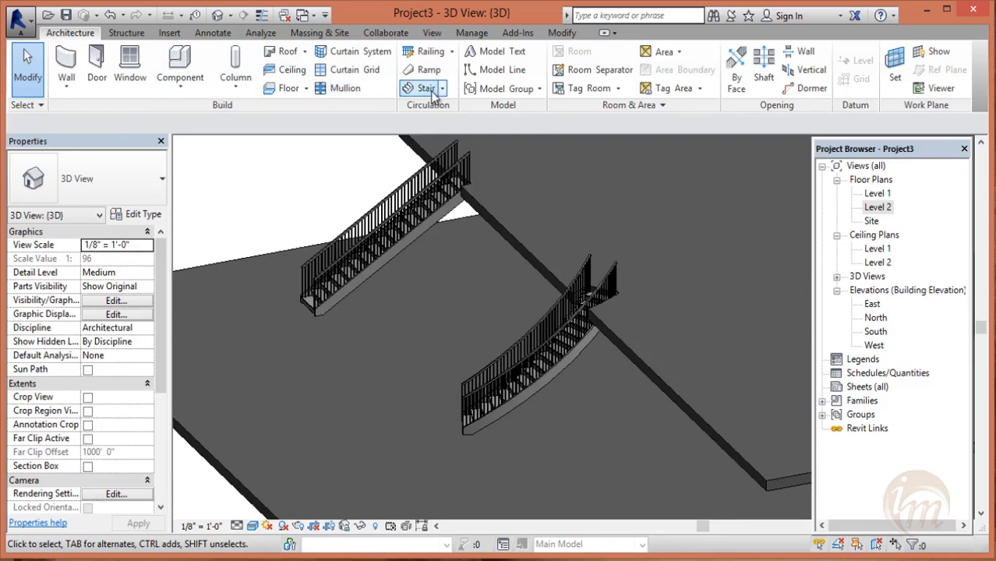
- Place a 3'-0" wide L-shape winder run from Level 1 to Level 2 beneath the upper floor, toward its northeast corner
left_click(425, 88)
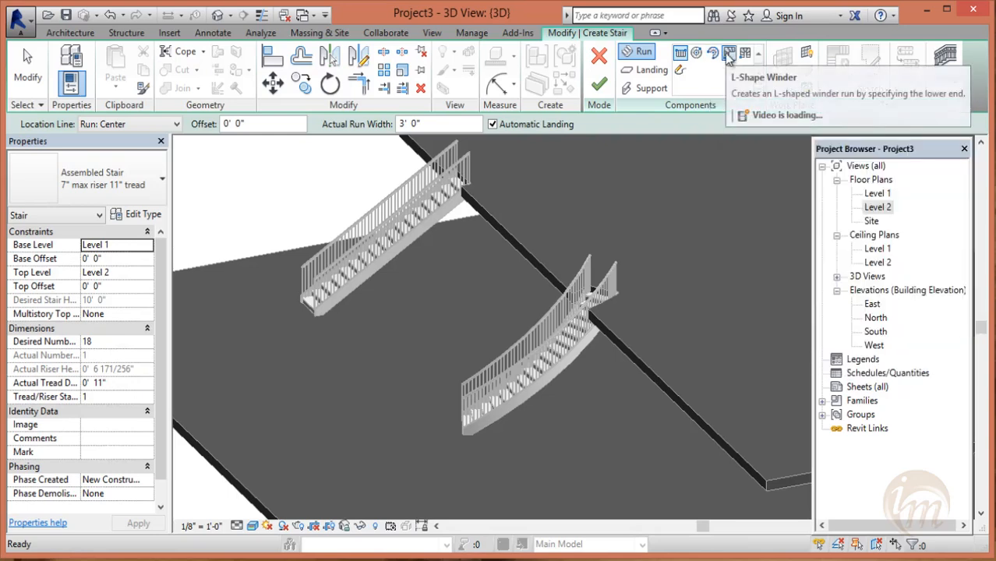
left_click(729, 56)
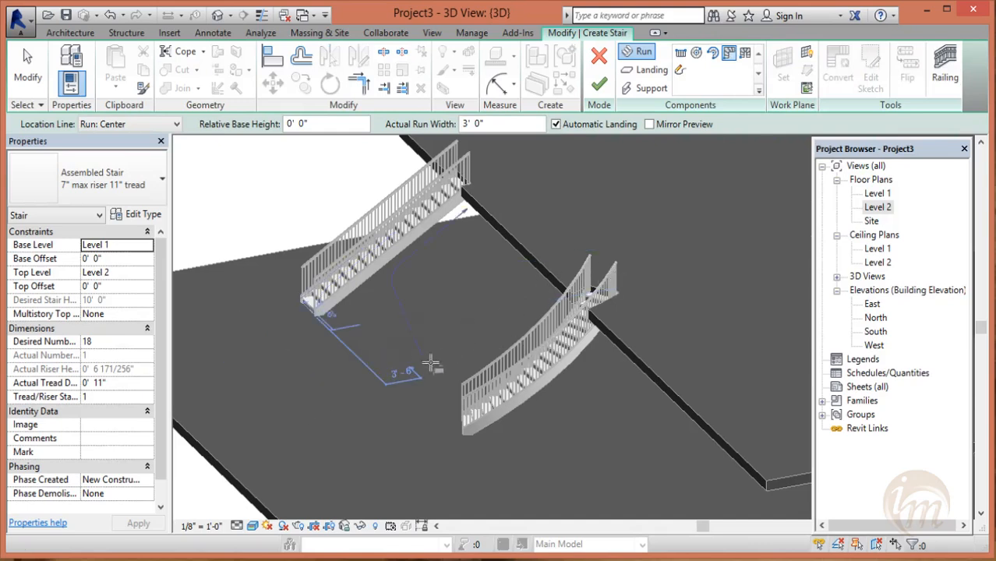
middle_click_drag(614, 240, 584, 272)
scroll(584, 273, "down", 2)
middle_click_drag(769, 187, 564, 297)
left_click(564, 297)
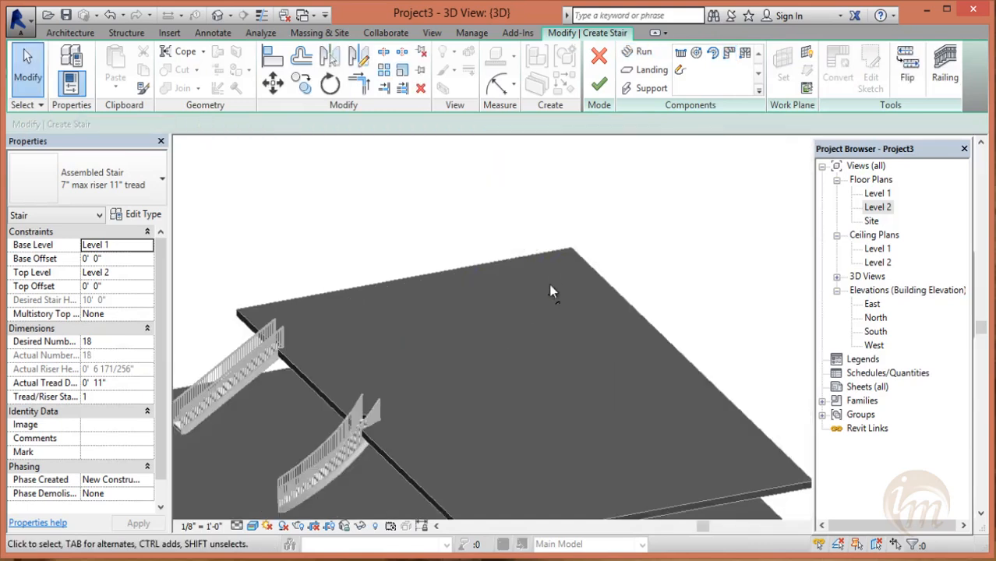
- Check the L-shape winder's layout in the Level 2 plan and finish the stair
middle_click_drag(581, 353, 600, 253)
middle_click_drag(516, 307, 739, 260, "shift")
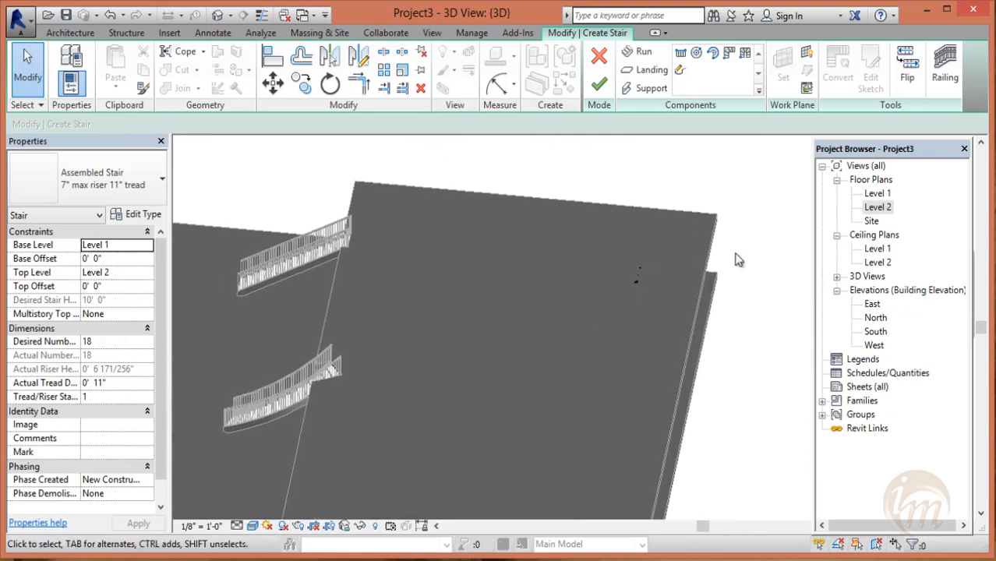
double_click(875, 208)
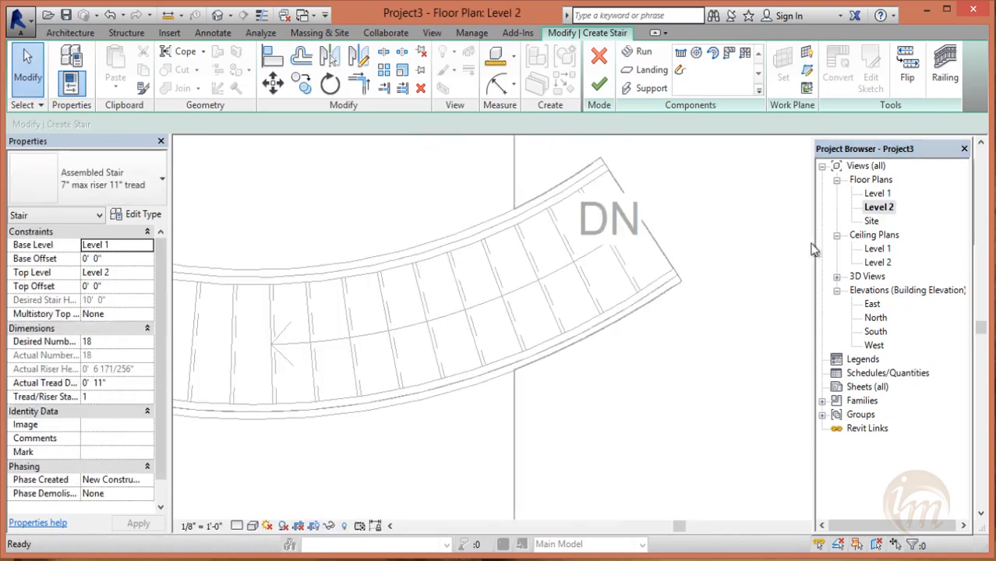
scroll(813, 249, "down", 2)
scroll(389, 428, "down", 2)
scroll(460, 374, "down", 2)
scroll(577, 335, "down", 1)
middle_click_drag(577, 335, 526, 368)
scroll(584, 256, "up", 2)
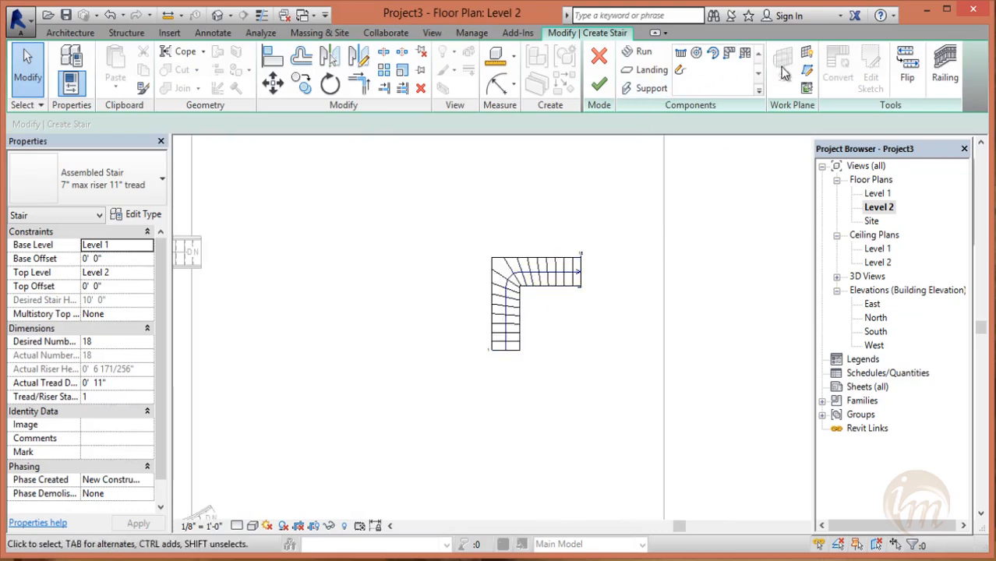
left_click(70, 33)
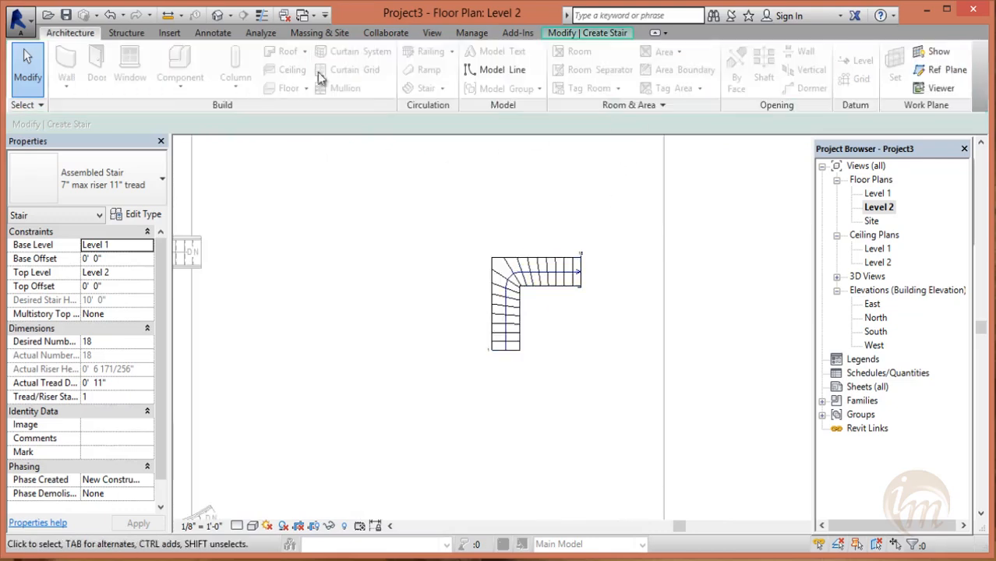
left_click(598, 37)
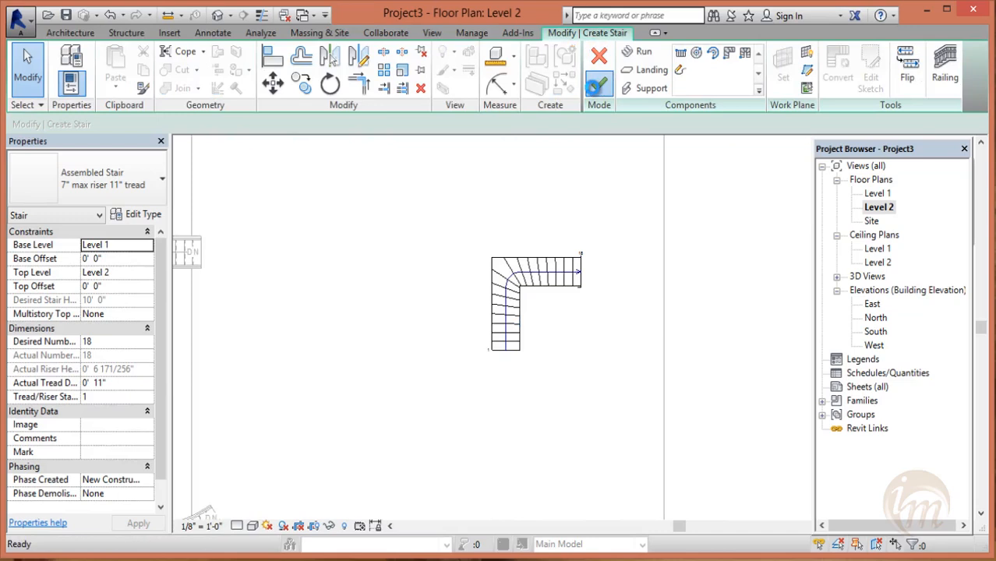
left_click(599, 86)
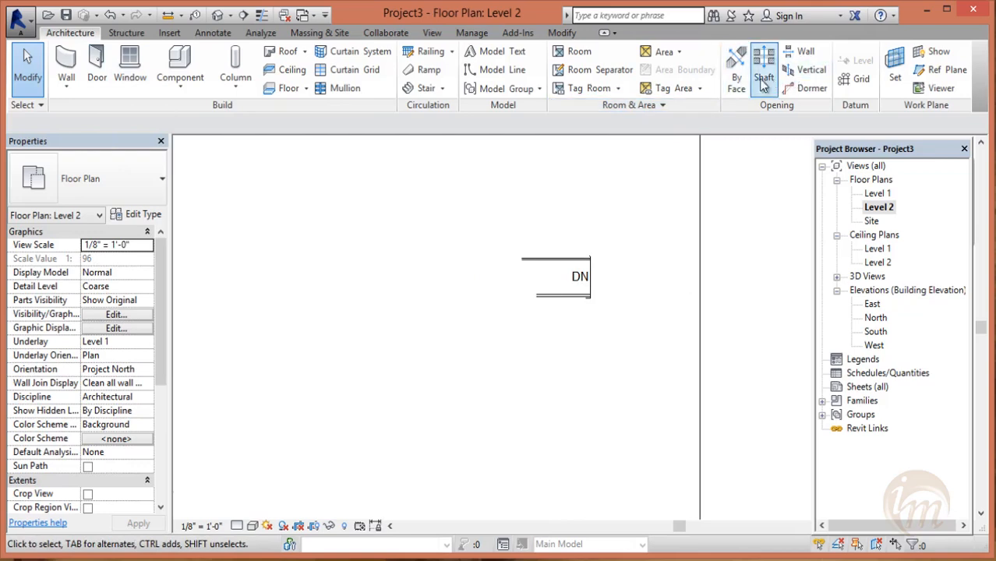
- Cut a rectangular By Face opening about 6'-7 1/2" by 3'-4" in the upper floor over the L-shape winder's upper flight
left_click(738, 86)
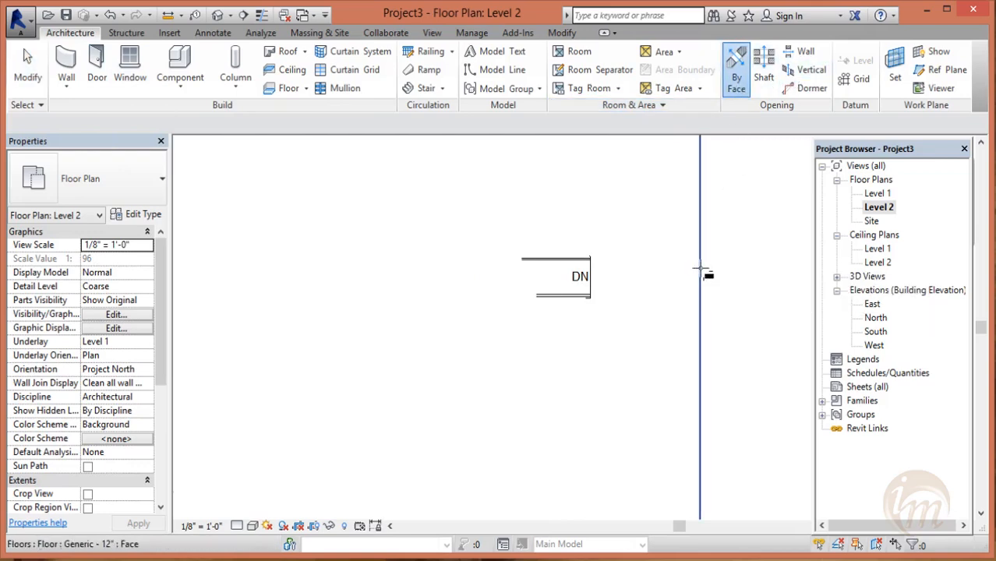
left_click(704, 276)
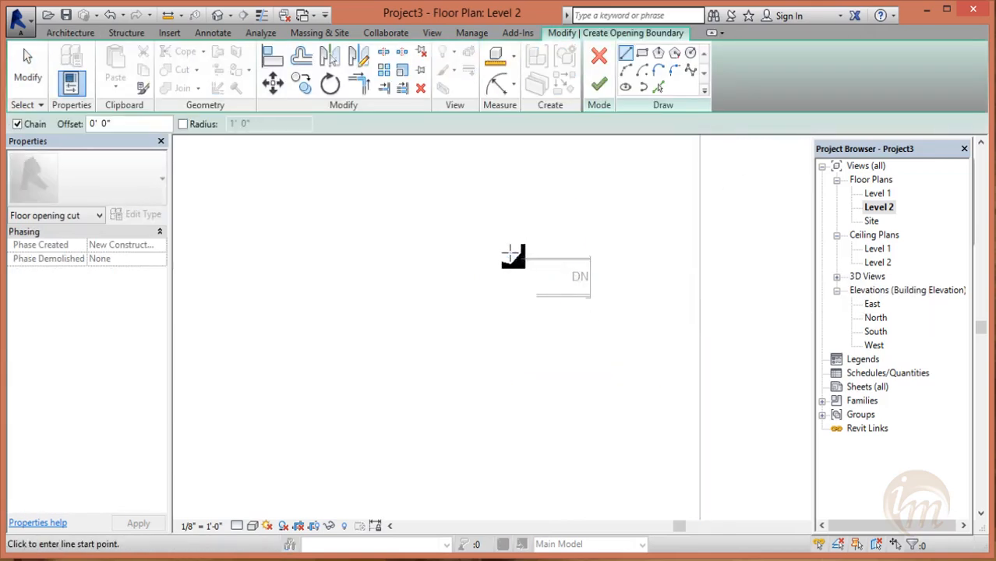
left_click(642, 52)
scroll(511, 250, "up", 3)
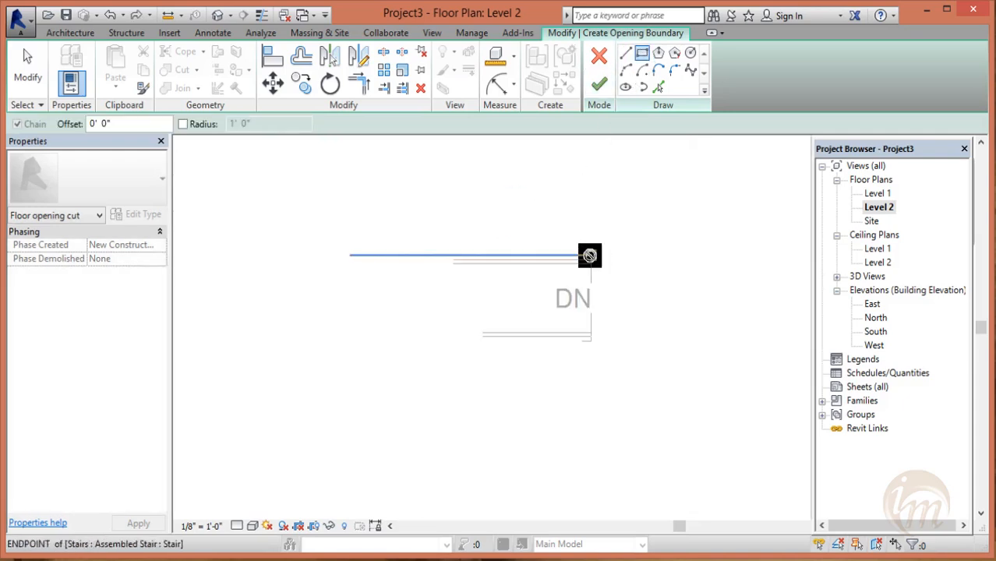
left_click(589, 251)
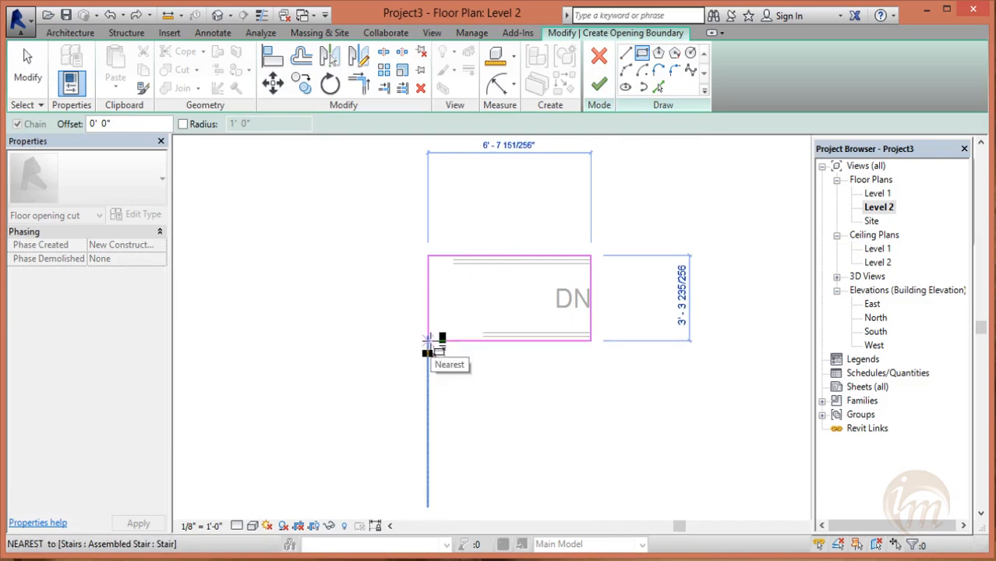
left_click(428, 341)
left_click(599, 84)
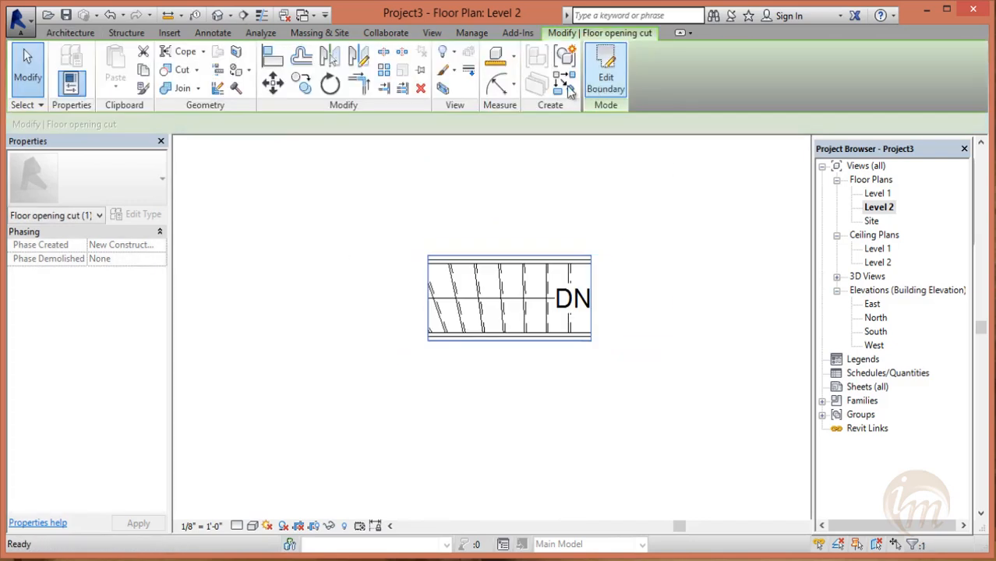
- In the 3D view, create a 3'-0" wide U-shape winder stair from Level 1 to Level 2 south of the L-shape stair
left_click(217, 16)
middle_click_drag(503, 275, 328, 295, "shift")
scroll(507, 328, "up", 5)
middle_click_drag(546, 257, 400, 263, "shift")
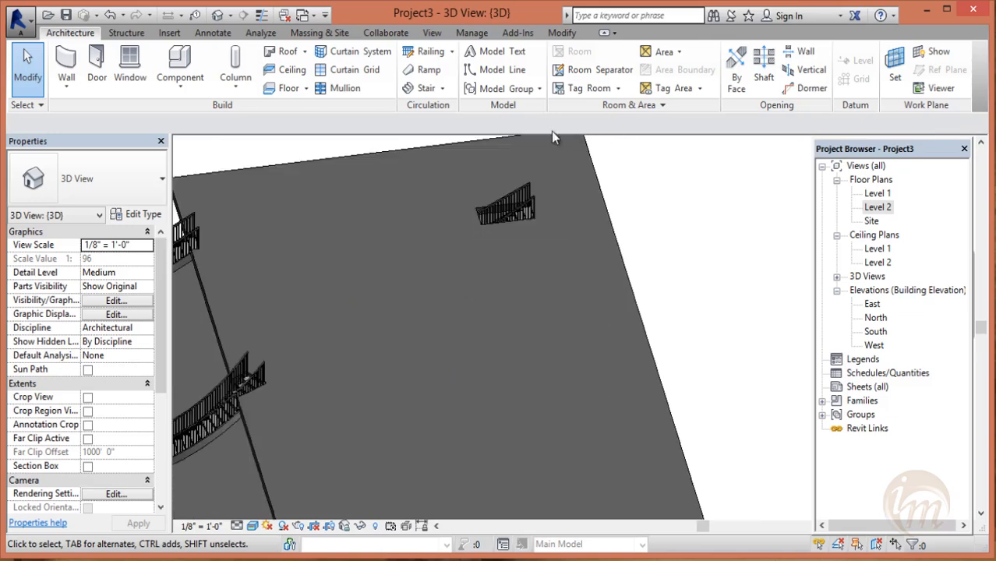
left_click(422, 91)
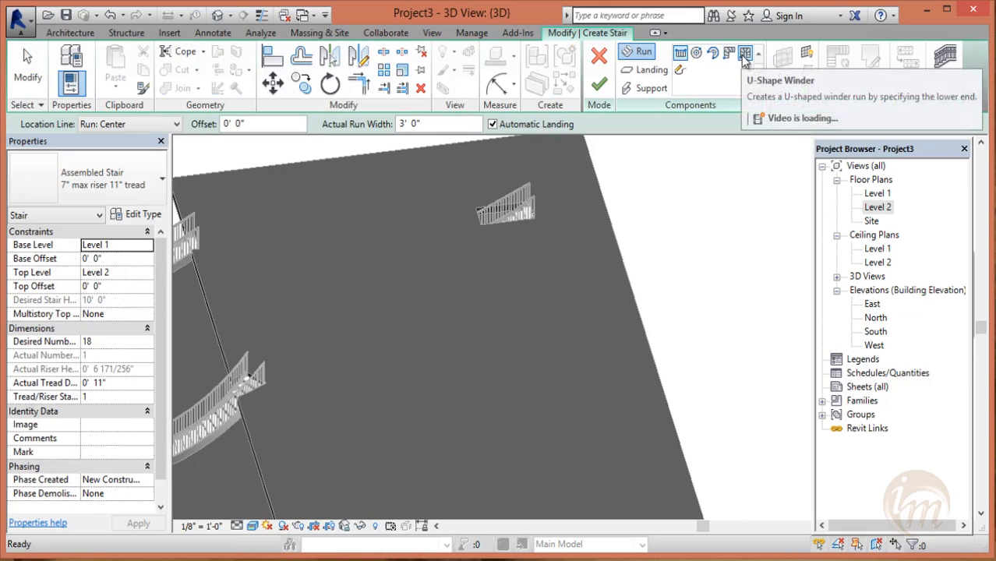
left_click(744, 56)
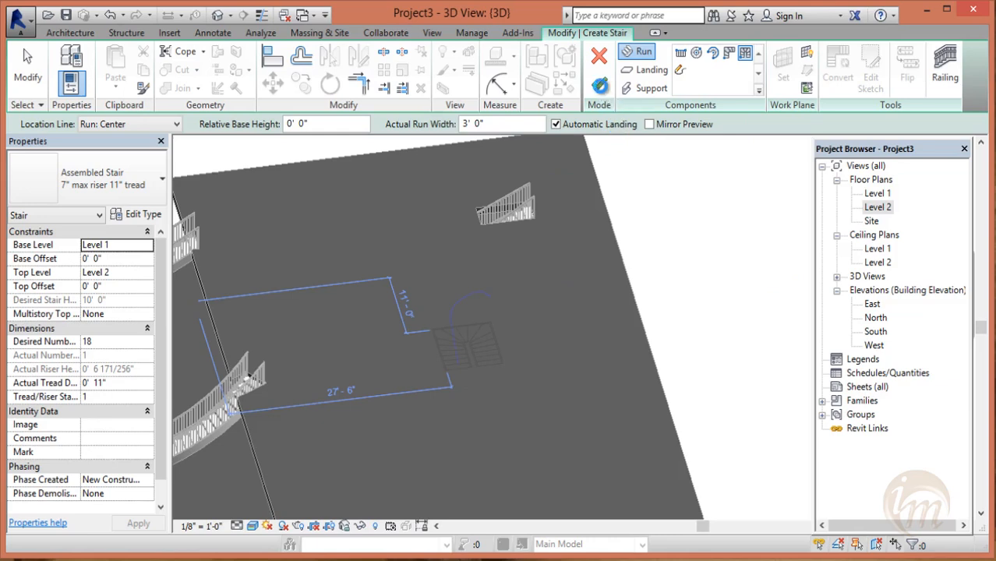
left_click(599, 86)
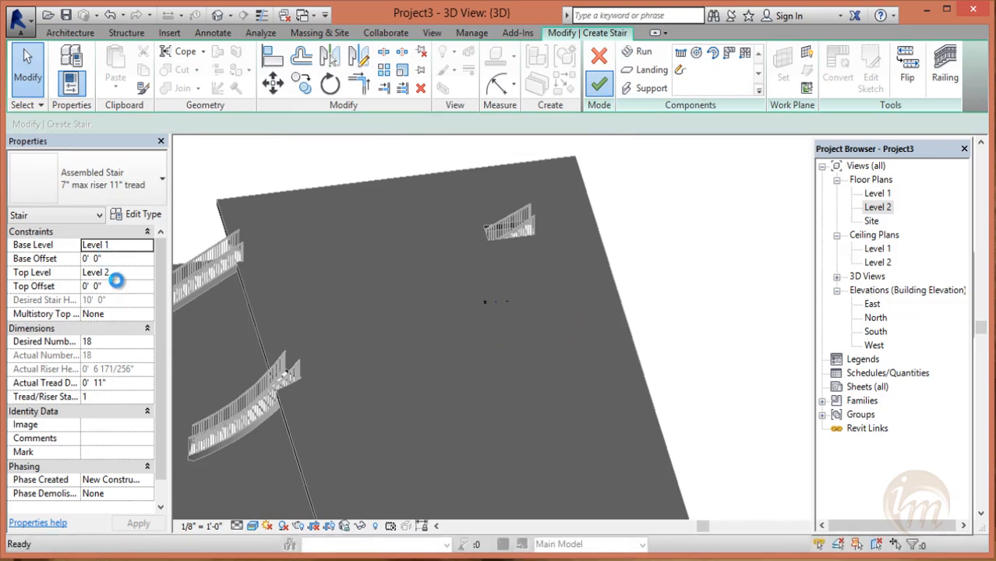
- In the Level 2 plan, cut a rectangular By Face opening in the upper floor over the U-shape winder stair
middle_click_drag(475, 372, 546, 304, "shift")
double_click(884, 209)
scroll(616, 309, "down", 4)
left_click(736, 76)
left_click(660, 237)
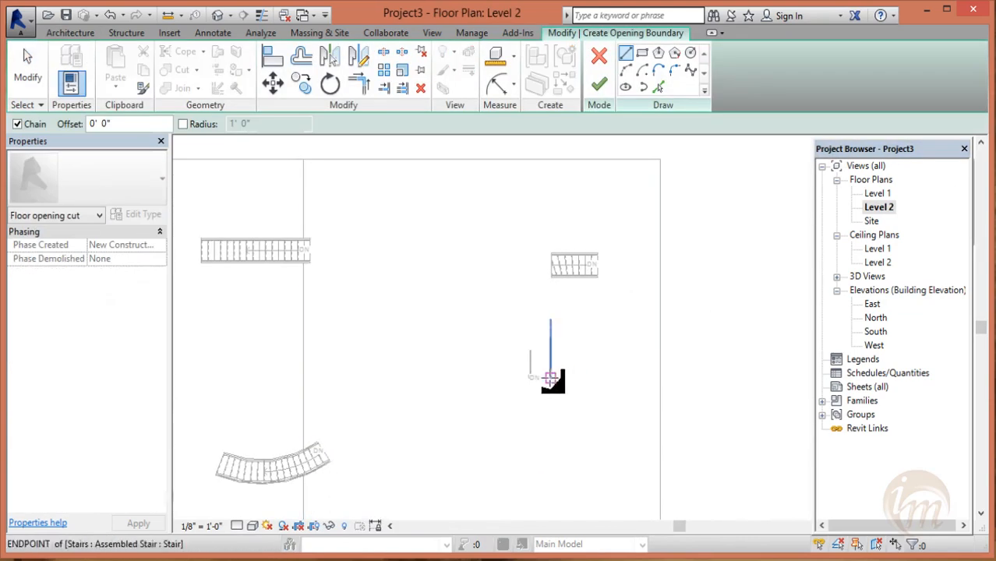
scroll(551, 378, "up", 3)
left_click(551, 379)
left_click(643, 53)
left_click(553, 379)
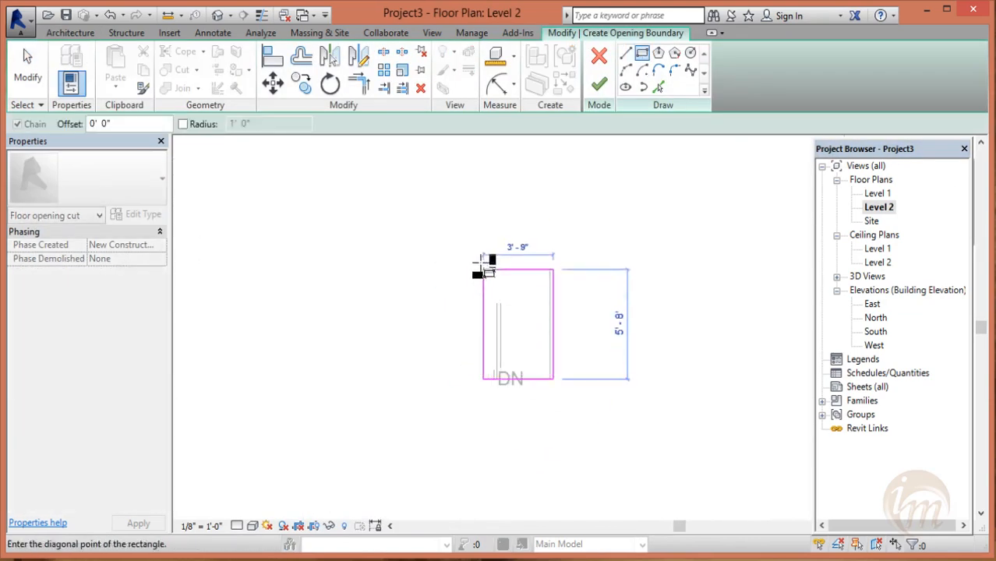
left_click(387, 212)
left_click(601, 84)
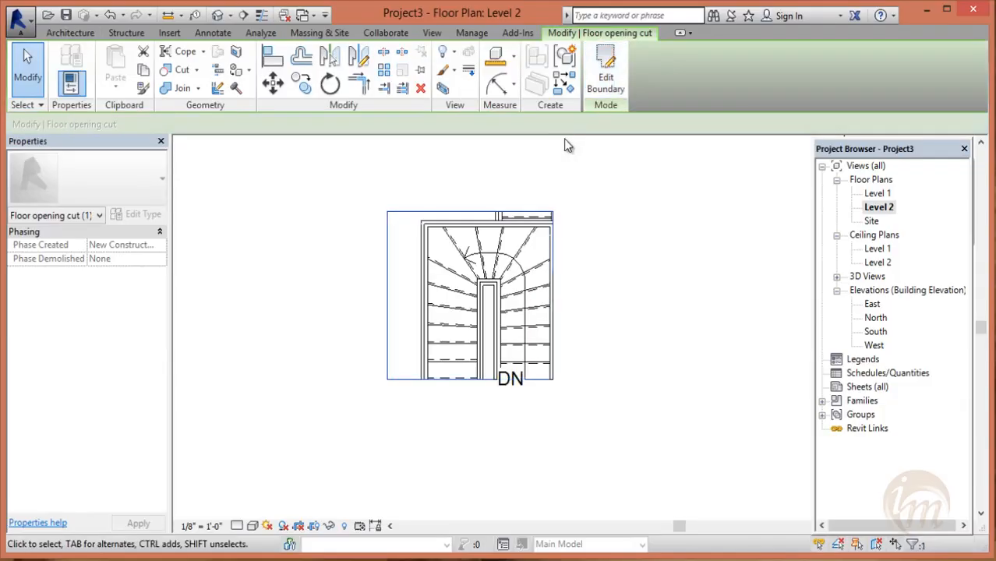
- Examine the U-shape winder stair and its floor opening in the 3D view
left_click(218, 15)
scroll(481, 281, "up", 5)
middle_click_drag(588, 319, 582, 345, "shift")
middle_click_drag(489, 302, 577, 390)
scroll(531, 310, "down", 2)
scroll(530, 312, "down", 4)
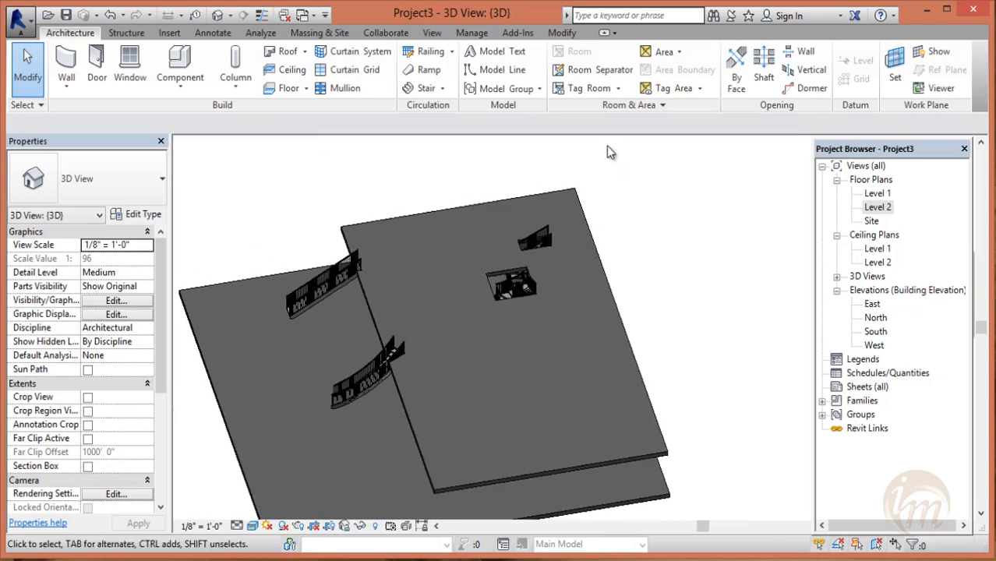
- In the Level 2 plan, begin a sketched stair run with a north boundary arc of about 22'-5" radius, south of the spiral stair
left_click(428, 89)
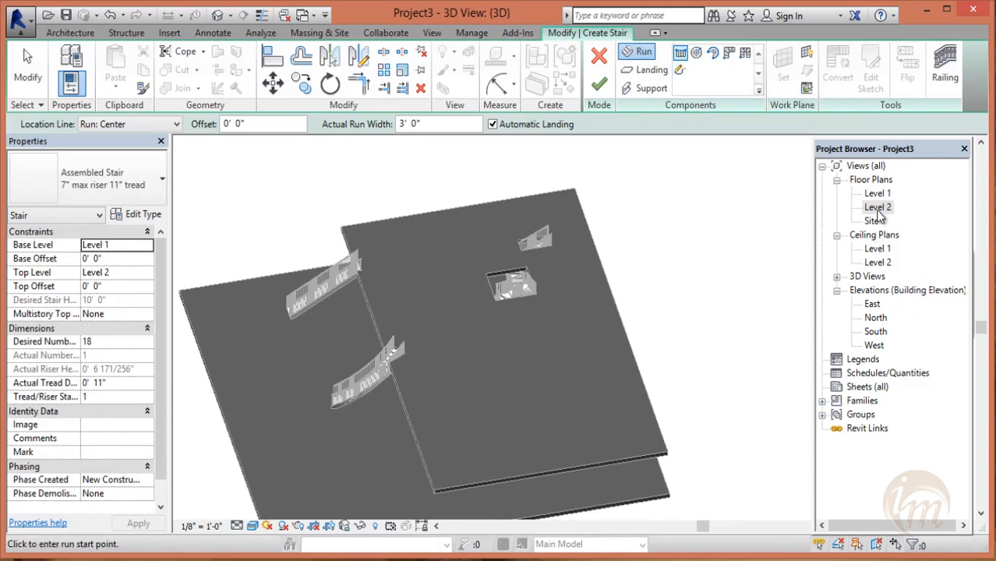
double_click(878, 207)
left_click(680, 69)
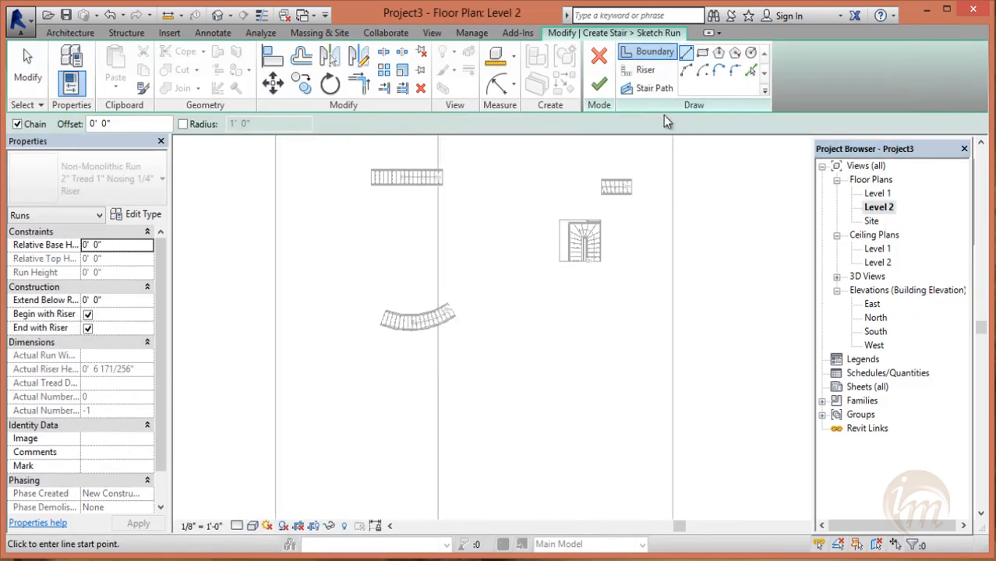
left_click(687, 71)
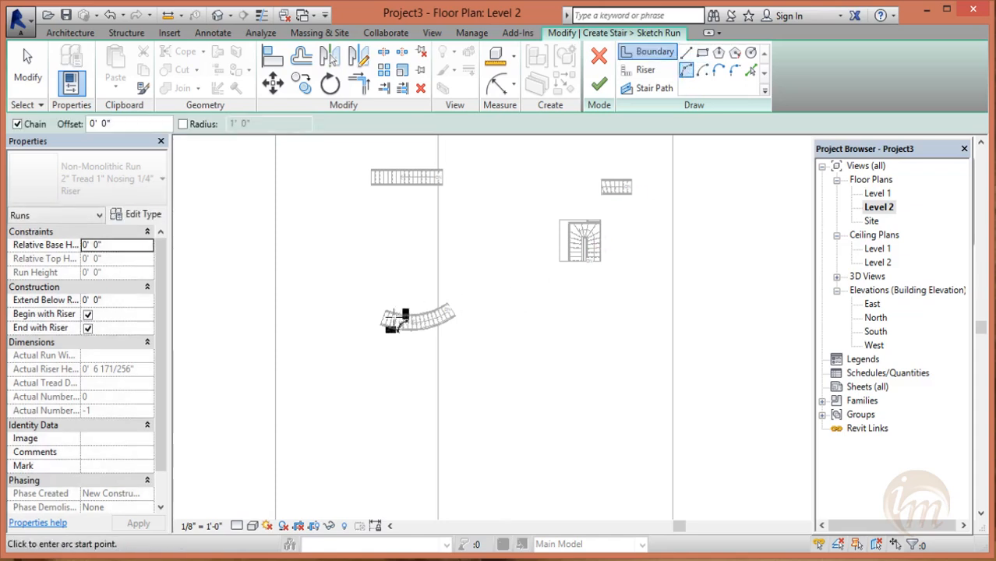
left_click(349, 376)
left_click(446, 379)
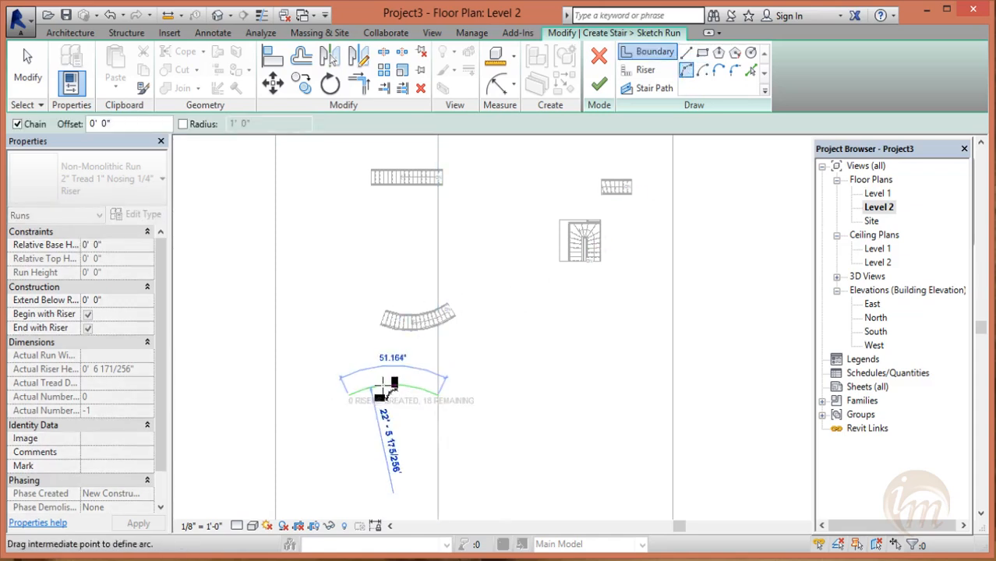
left_click(382, 385)
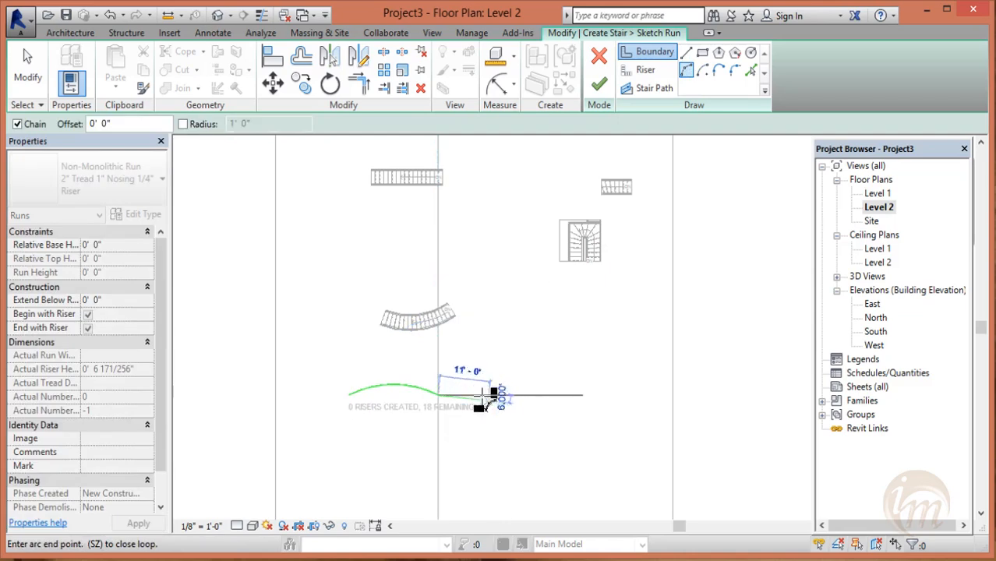
key("Escape")
- Draw the run's south boundary as an outward-bowed arc about 18' long, ending at the upper floor's west edge
left_click(352, 456)
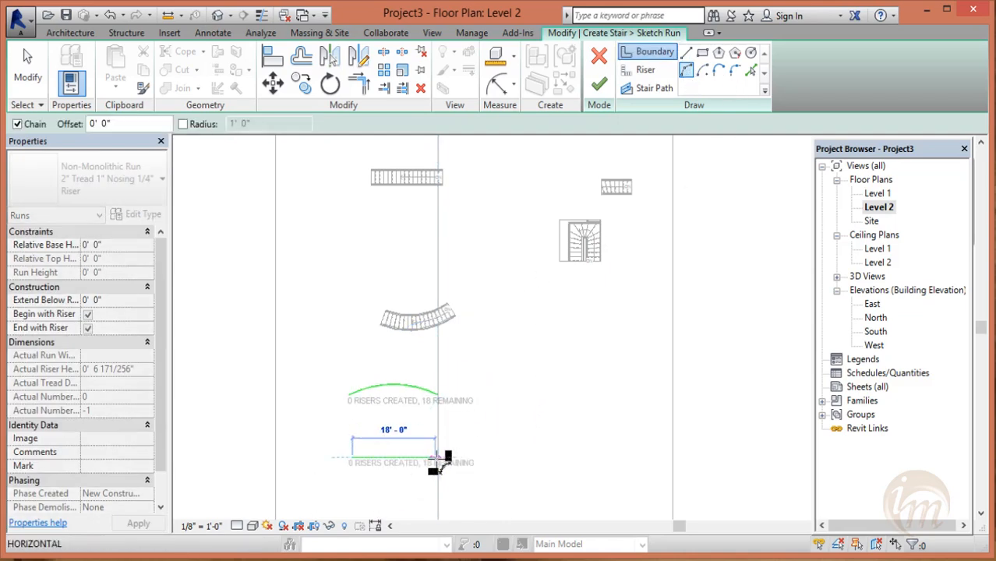
left_click(441, 459)
left_click(389, 467)
key("Escape")
key("Escape")
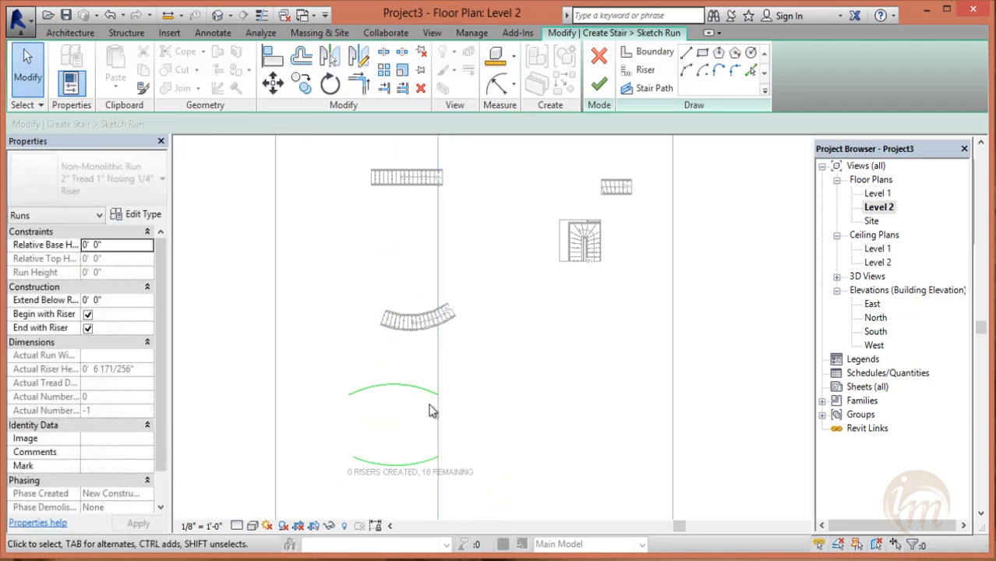
- Draw a straight riser line joining the west ends of the two boundary arcs
left_click(635, 76)
left_click(350, 395)
left_click(350, 458)
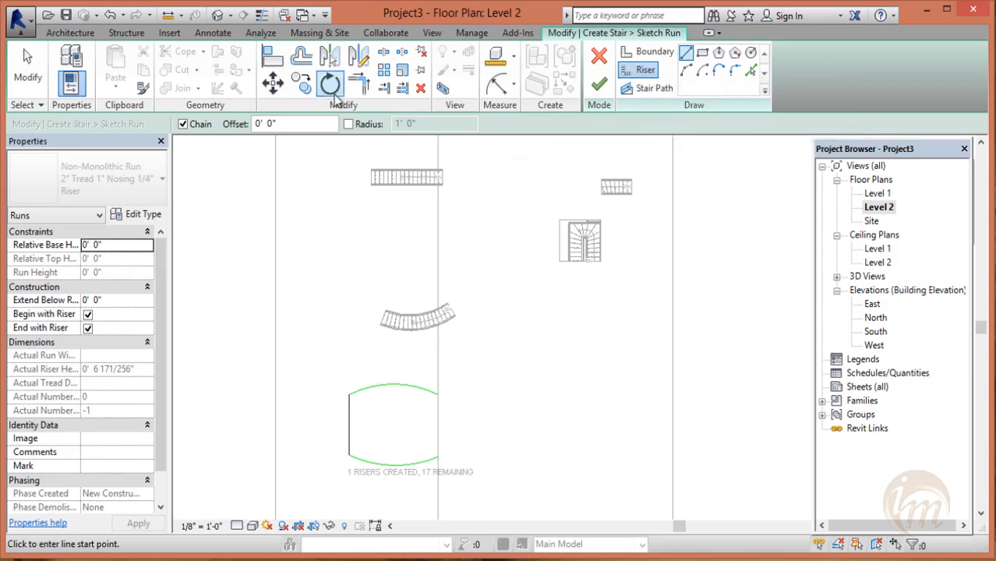
- Offset the west riser eastward in successive copies spaced 1'-0" apart until the run has 18 risers
key("Escape")
scroll(468, 397, "up", 3)
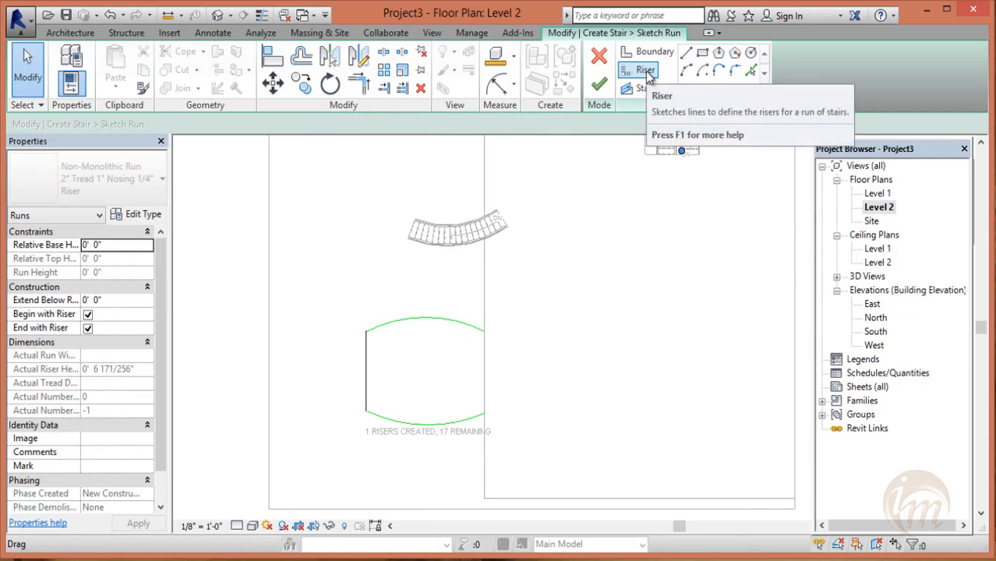
left_click(302, 57)
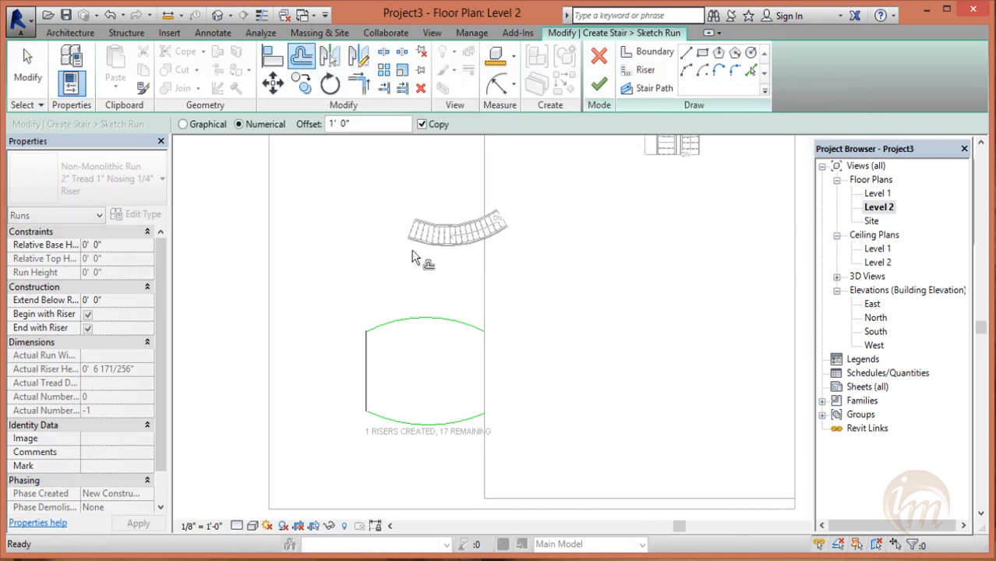
left_click(369, 387)
left_click(374, 389)
left_click(379, 389)
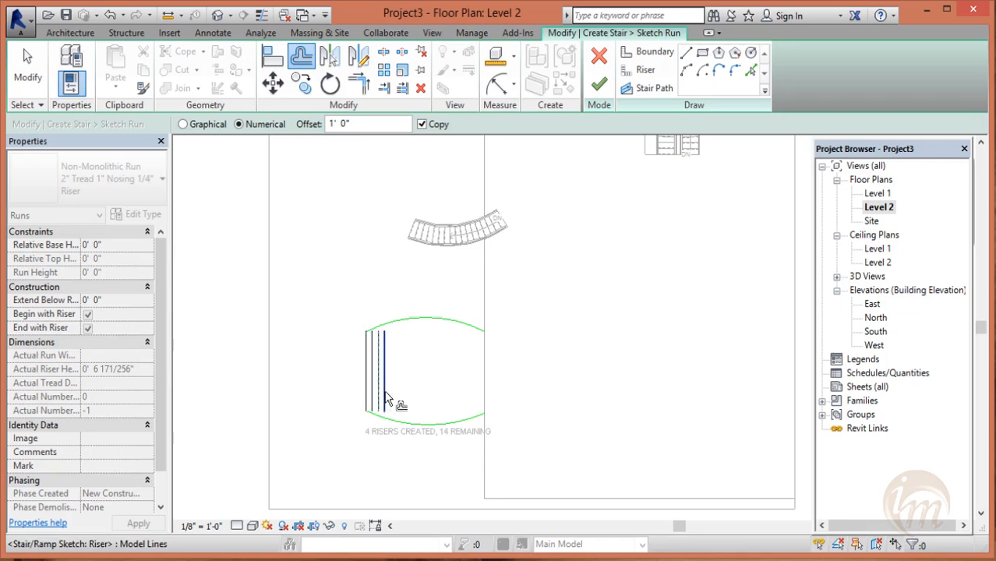
left_click(385, 394)
left_click(392, 392)
left_click(397, 394)
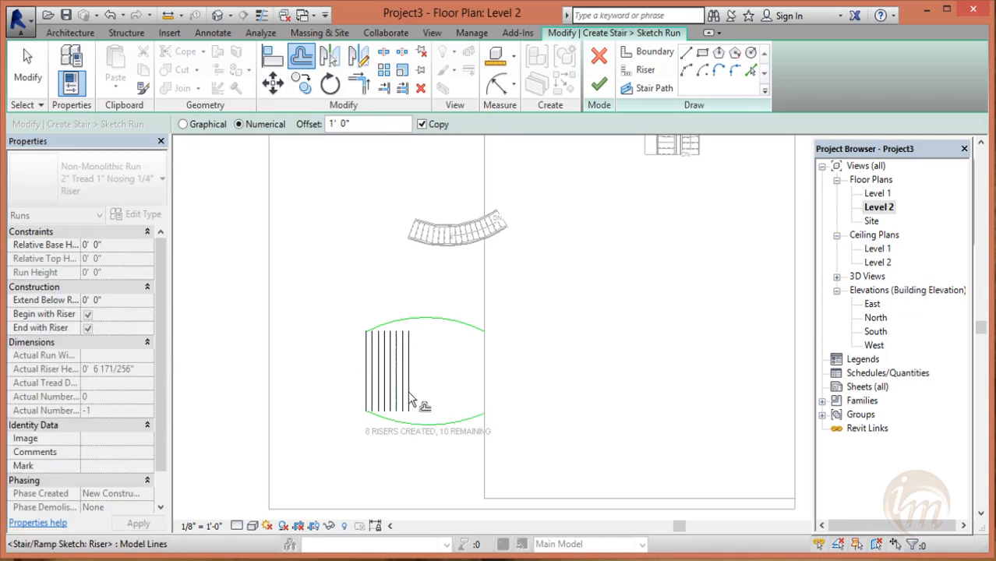
left_click(412, 400)
left_click(419, 402)
left_click(425, 403)
left_click(432, 403)
left_click(437, 403)
left_click(443, 404)
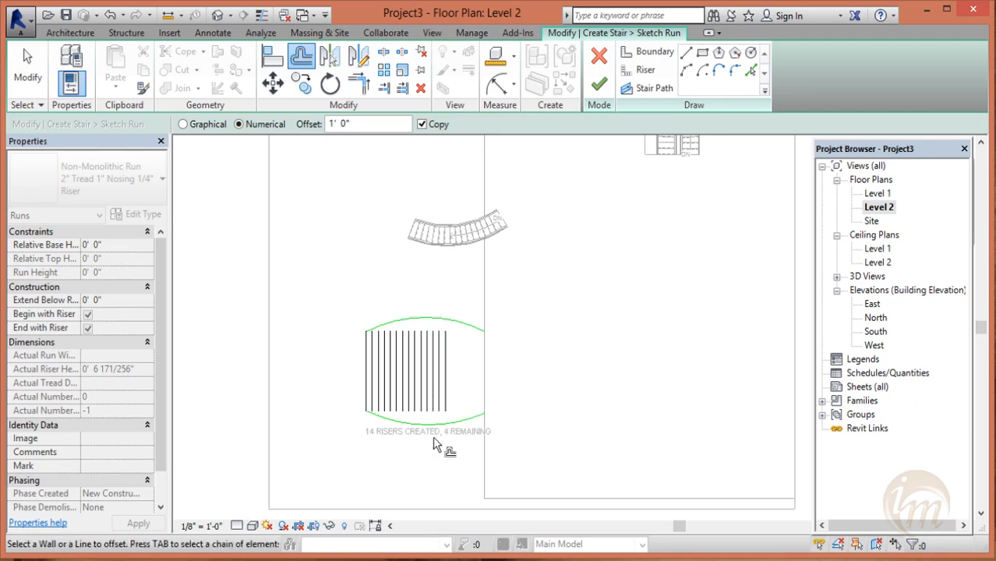
left_click(450, 393)
left_click(454, 394)
left_click(465, 393)
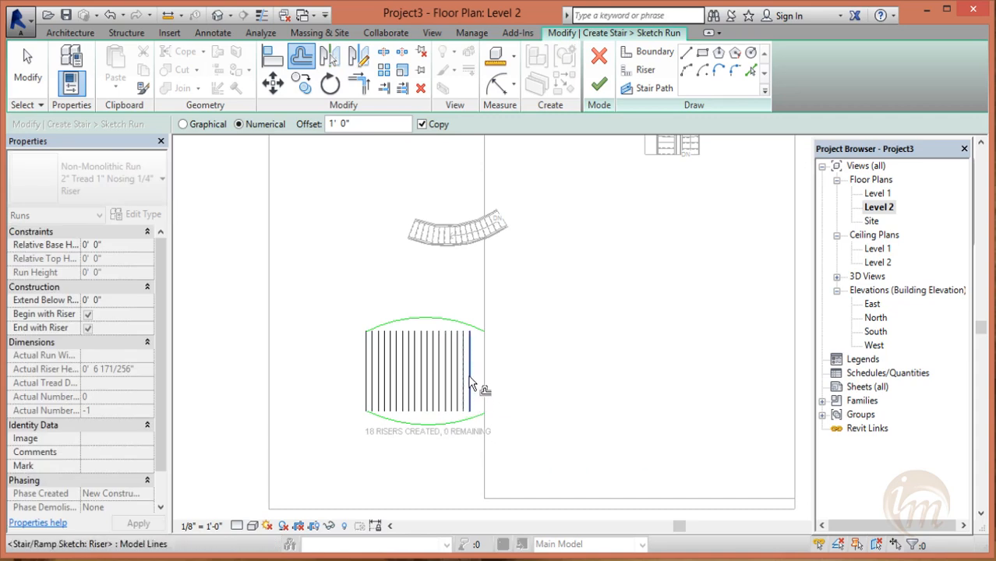
- Trim the east ends of the north and south boundary arcs to a corner with the easternmost riser
left_click(359, 83)
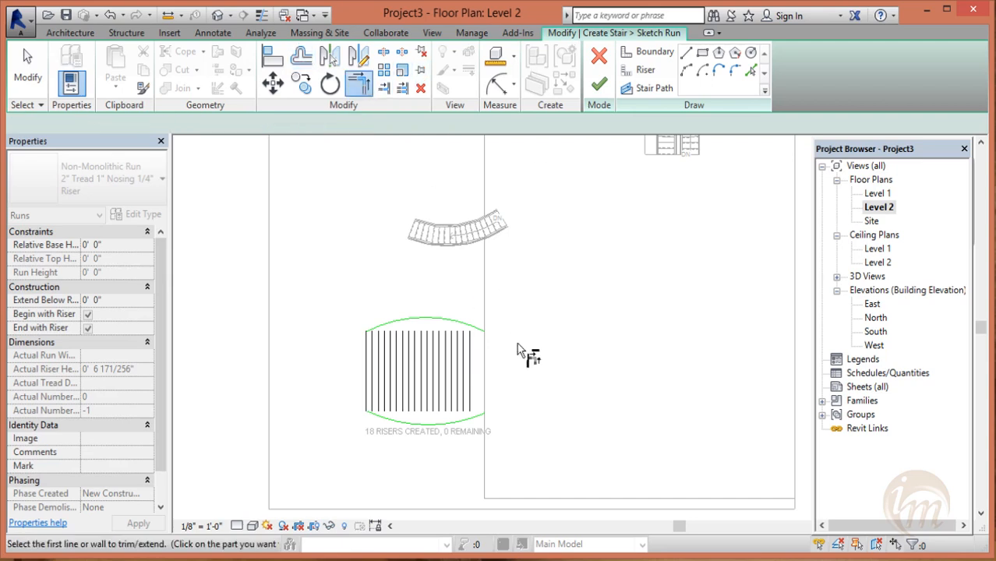
left_click(469, 324)
left_click(469, 354)
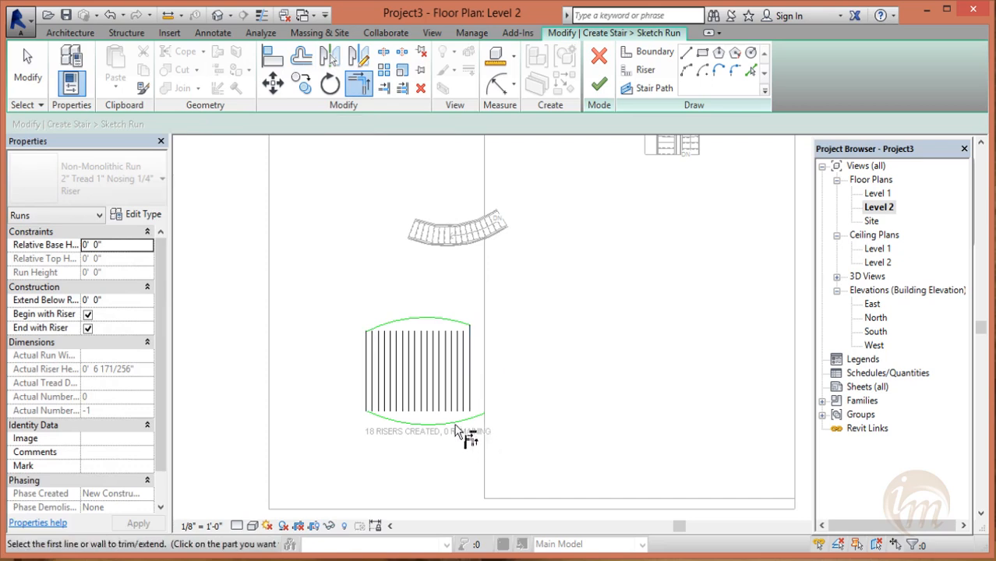
left_click(462, 421)
left_click(468, 409)
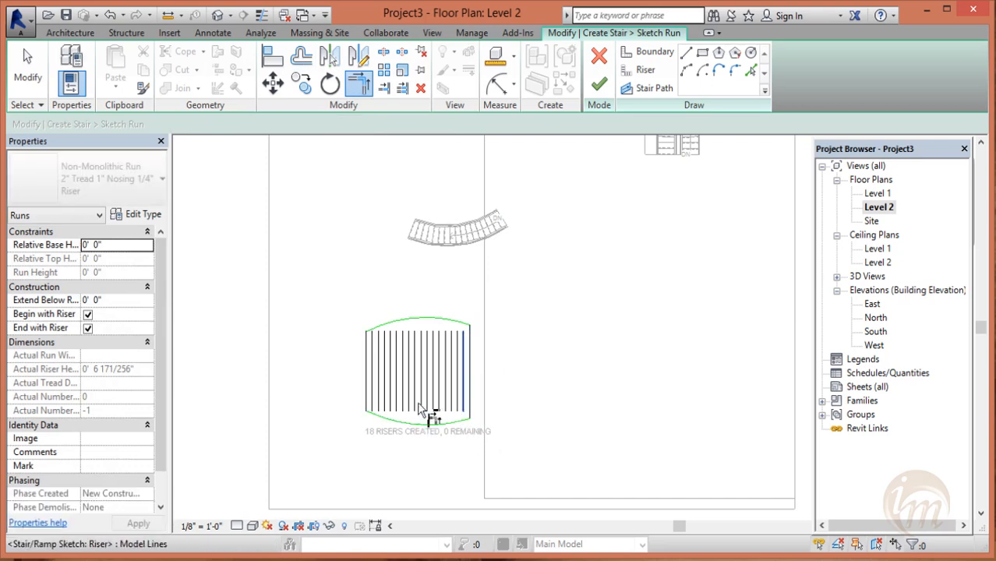
left_click(367, 338)
key("Escape")
key("Escape")
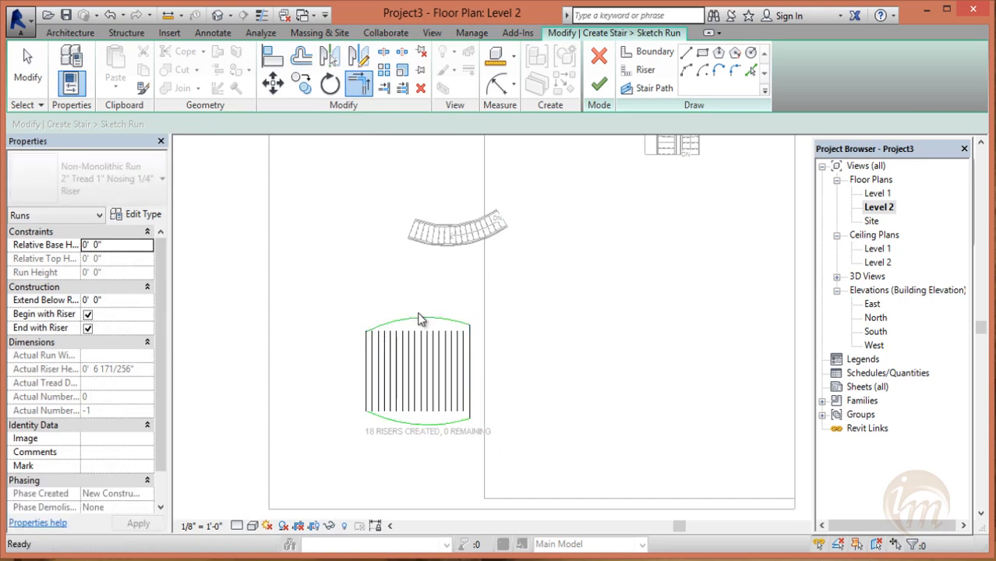
- Extend the intermediate risers up to the north boundary arc
left_click(397, 92)
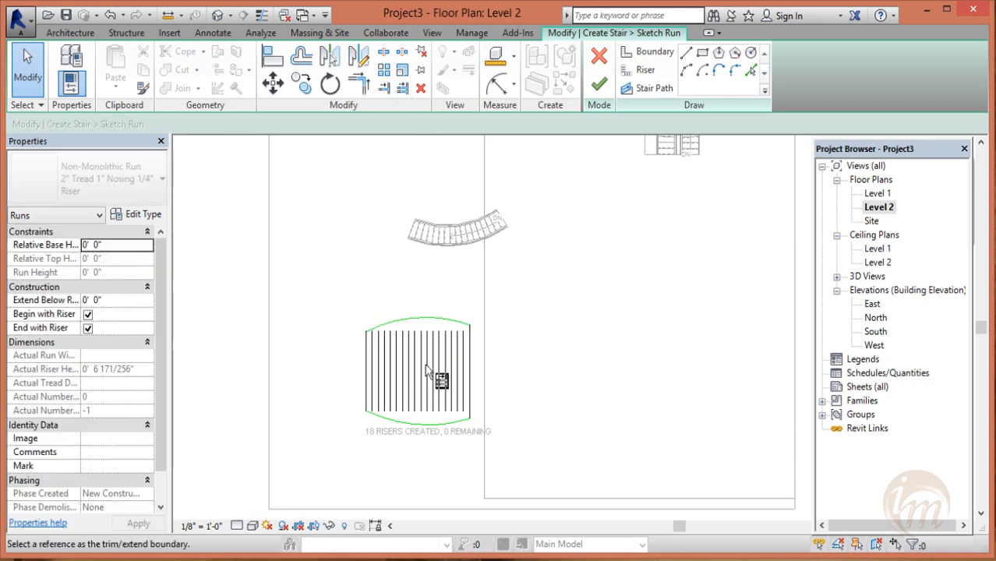
left_click(396, 323)
scroll(374, 341, "up", 2)
left_click(377, 345)
left_click(387, 352)
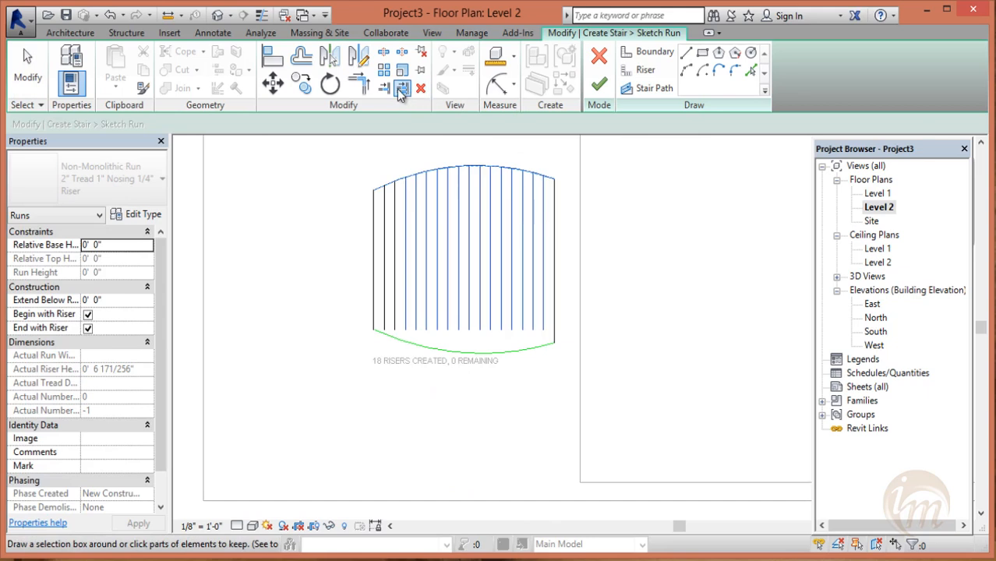
- Extend the intermediate risers down to the south boundary arc and shift the whole sketch east to the upper floor's west edge
key("Escape")
key("Escape")
left_click(401, 88)
left_click(482, 352)
left_click_drag(547, 327, 382, 289)
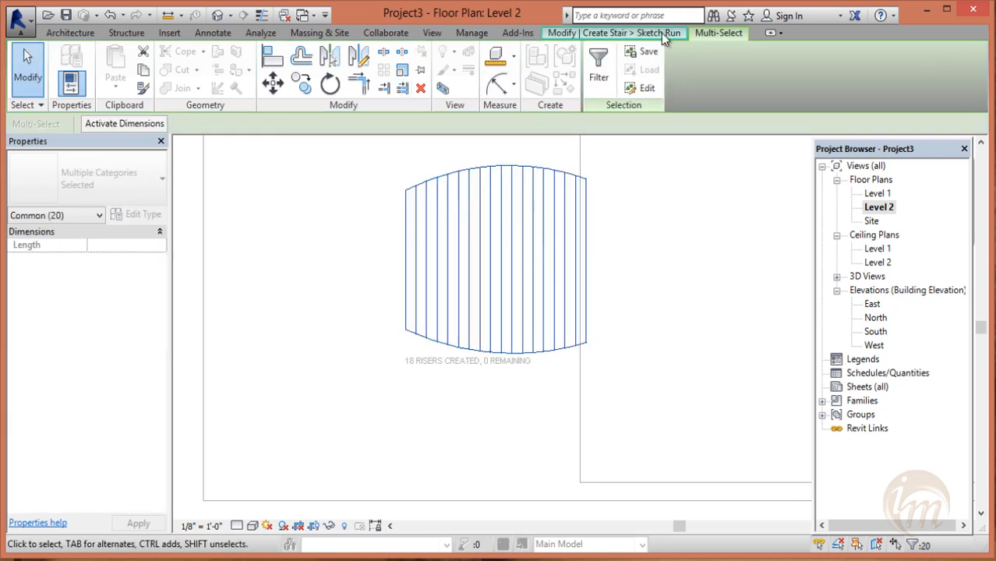
- Finish the run sketch, check the run against the upper floor in the 3D view, and complete the stair
left_click(661, 33)
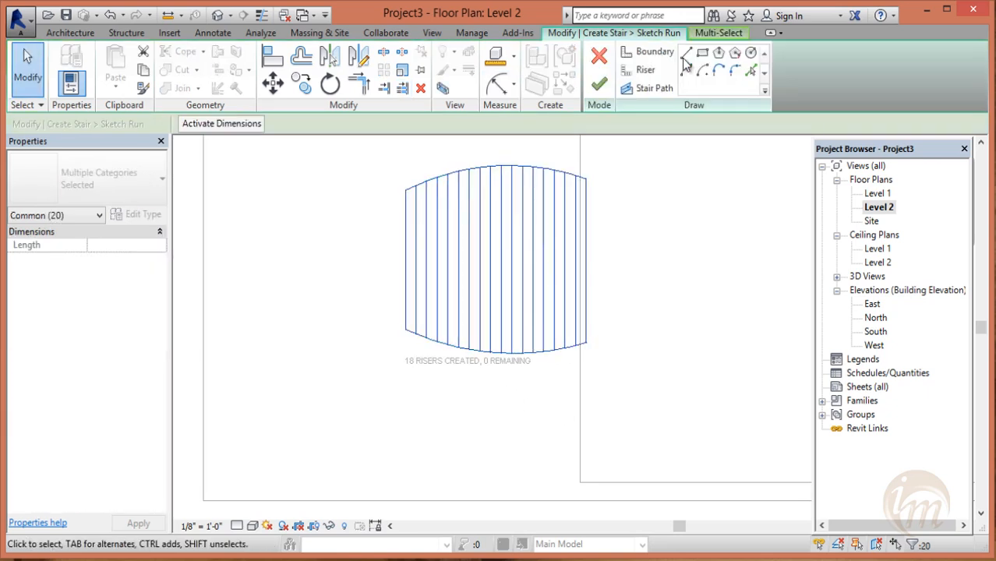
left_click(591, 90)
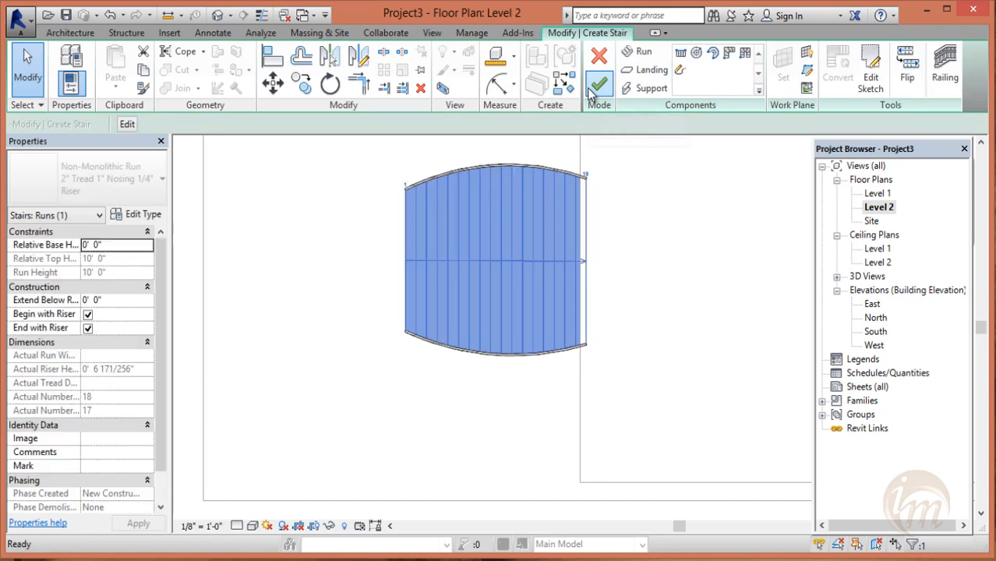
left_click(217, 15)
middle_click_drag(471, 278, 479, 298, "shift")
scroll(479, 298, "up", 5)
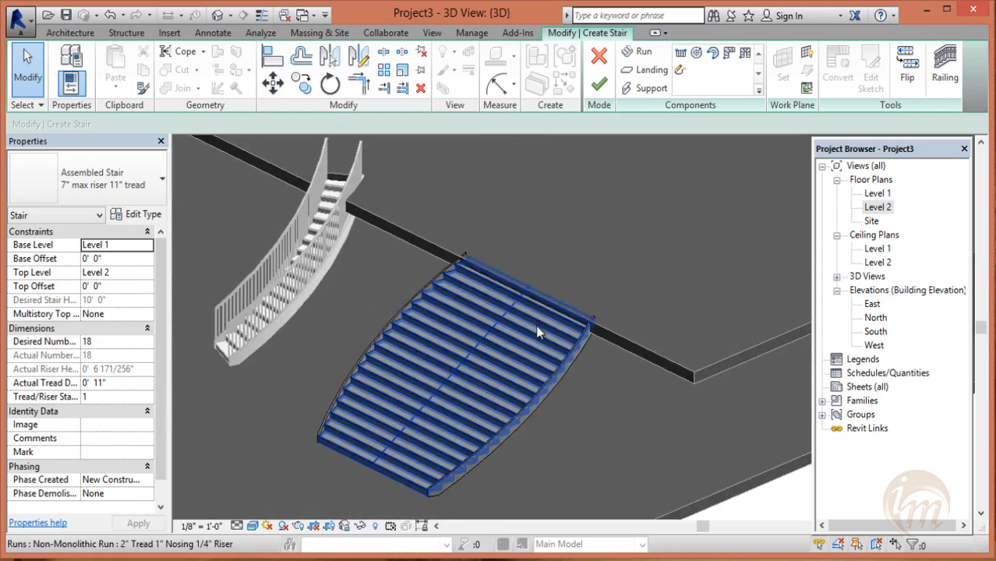
scroll(541, 329, "up", 2)
middle_click_drag(577, 336, 574, 309)
left_click(598, 88)
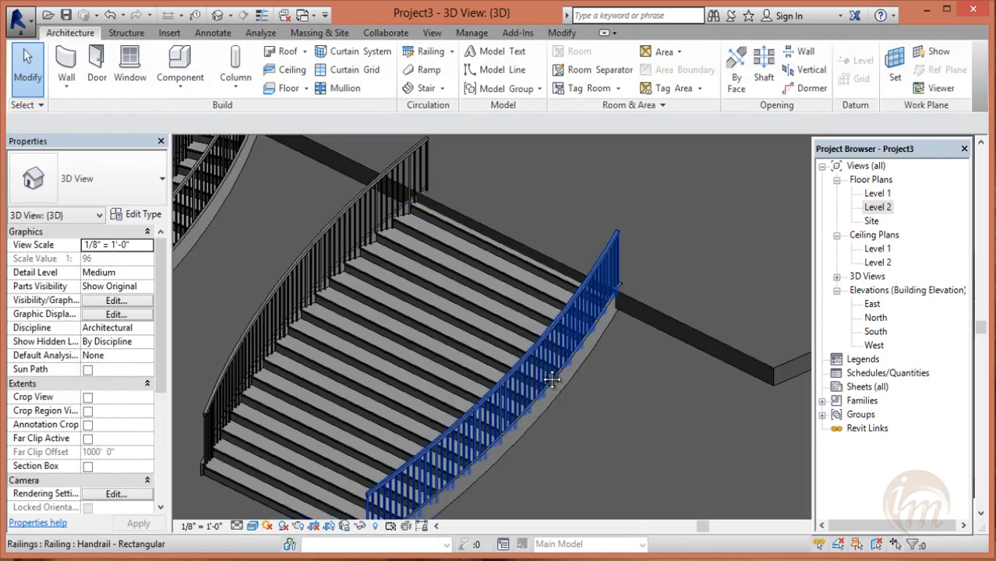
- Change both railings of the wide sketched stair to the Glass Panel - Bottom Fill type
middle_click_drag(552, 380, 571, 287)
middle_click_drag(580, 362, 560, 388, "shift")
scroll(571, 351, "up", 1)
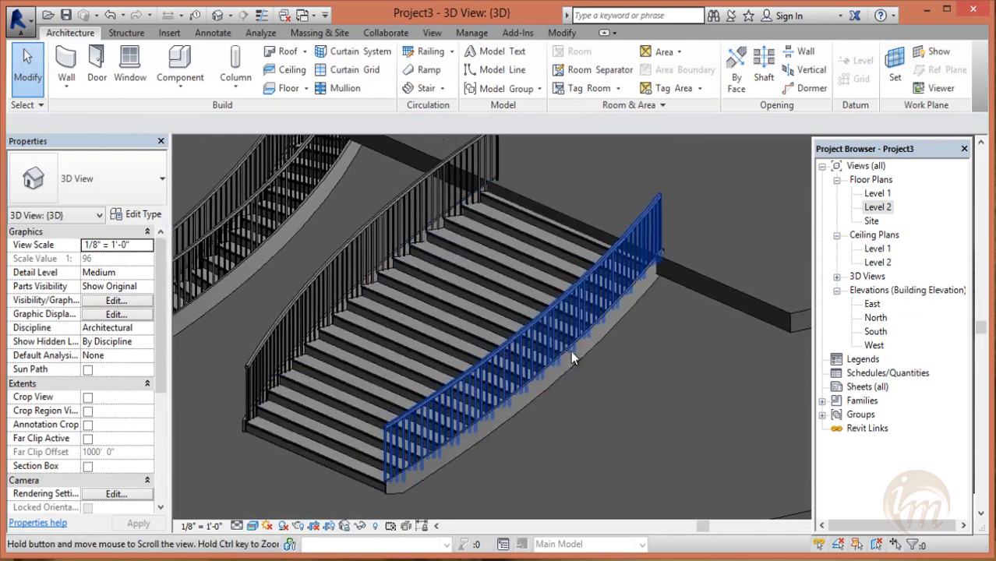
scroll(564, 346, "down", 3)
scroll(581, 382, "down", 2)
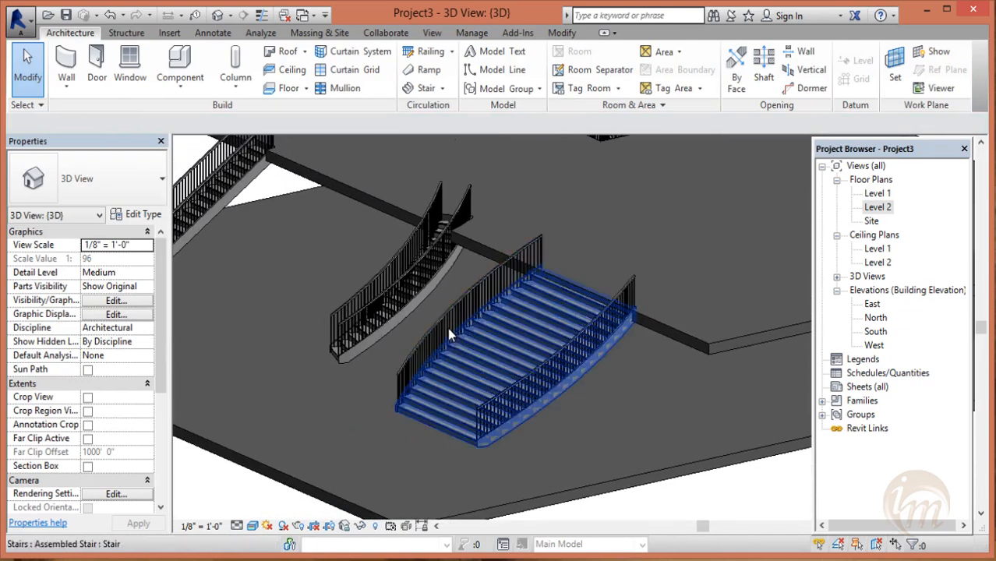
left_click(481, 292)
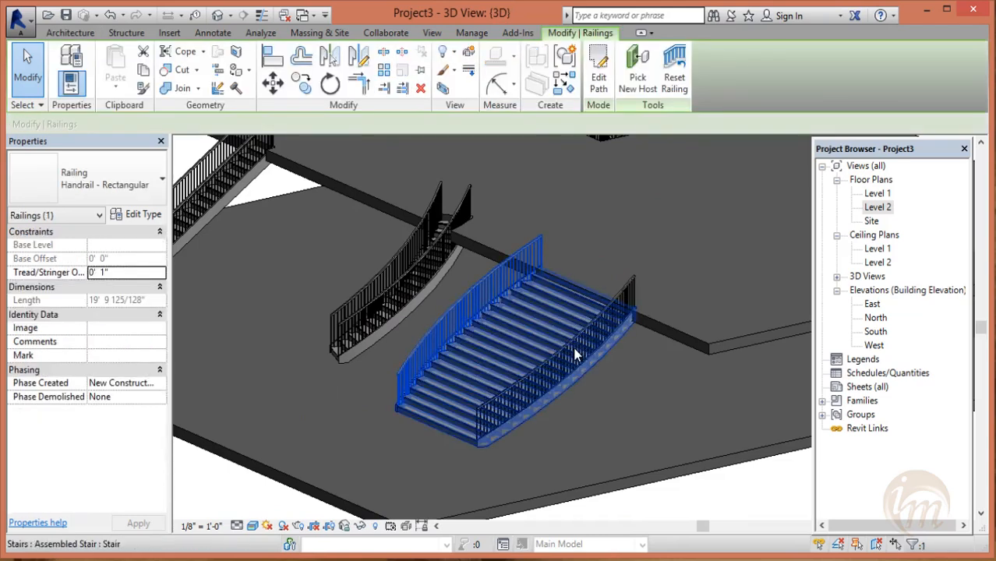
left_click(633, 290, "ctrl")
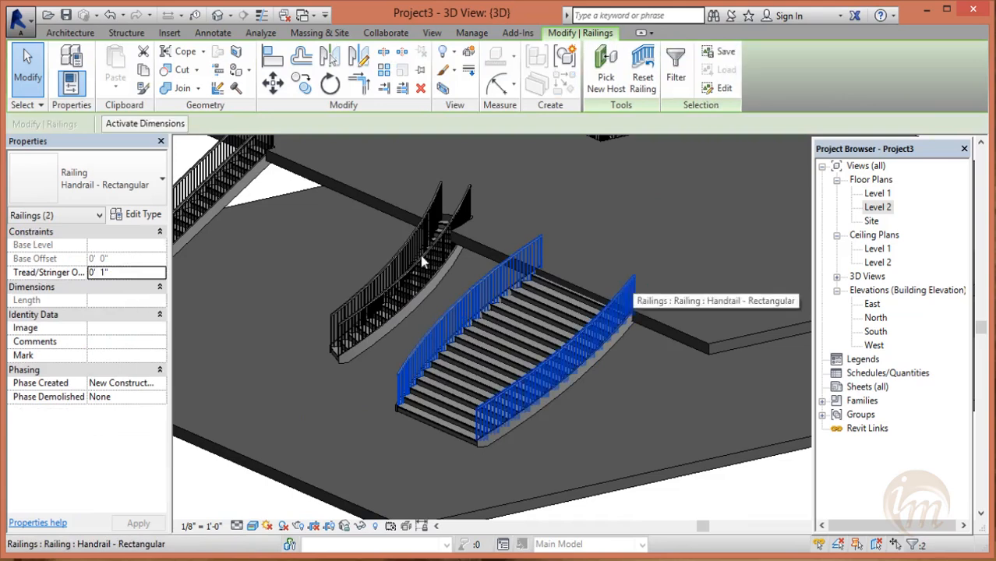
left_click(133, 191)
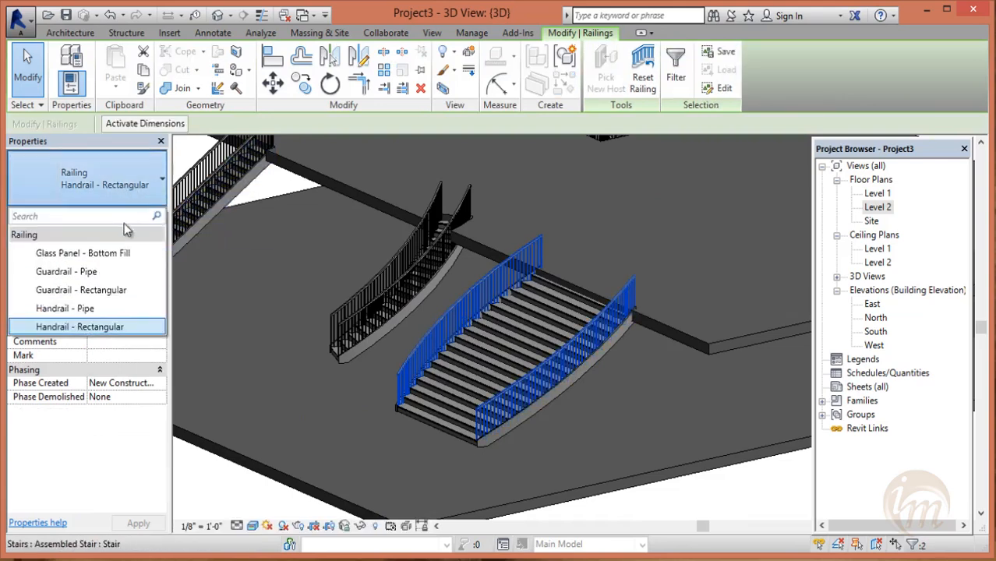
key("Escape")
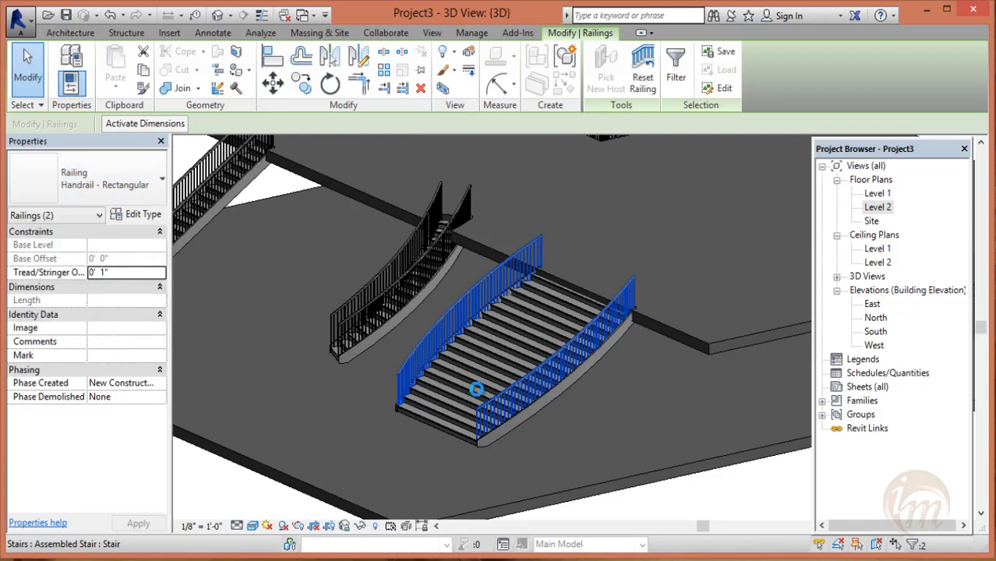
scroll(474, 390, "up", 4)
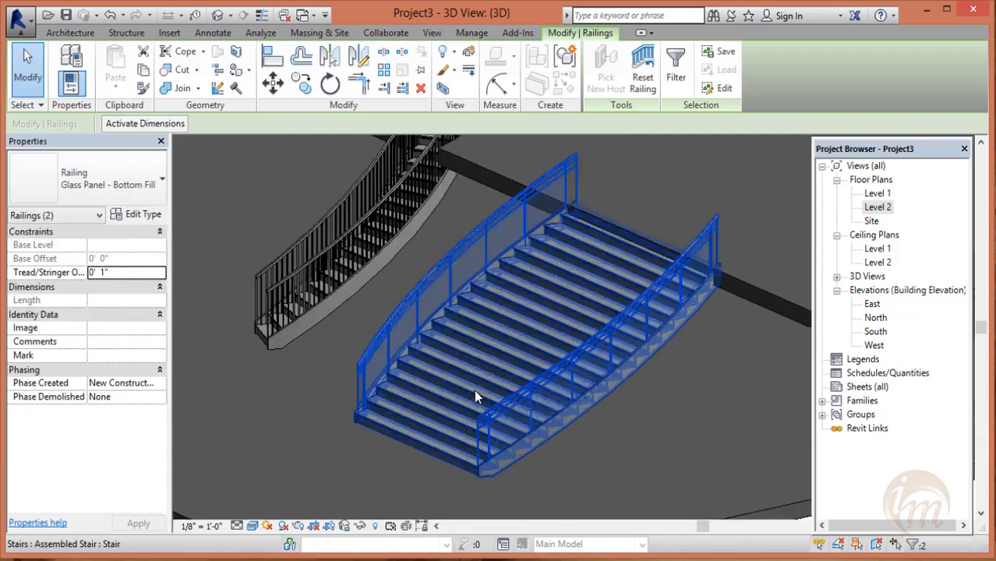
scroll(607, 401, "down", 3)
- Try the Guardrail - Pipe type on both railings of the sketched stair and inspect it up close
middle_click_drag(652, 425, 629, 392)
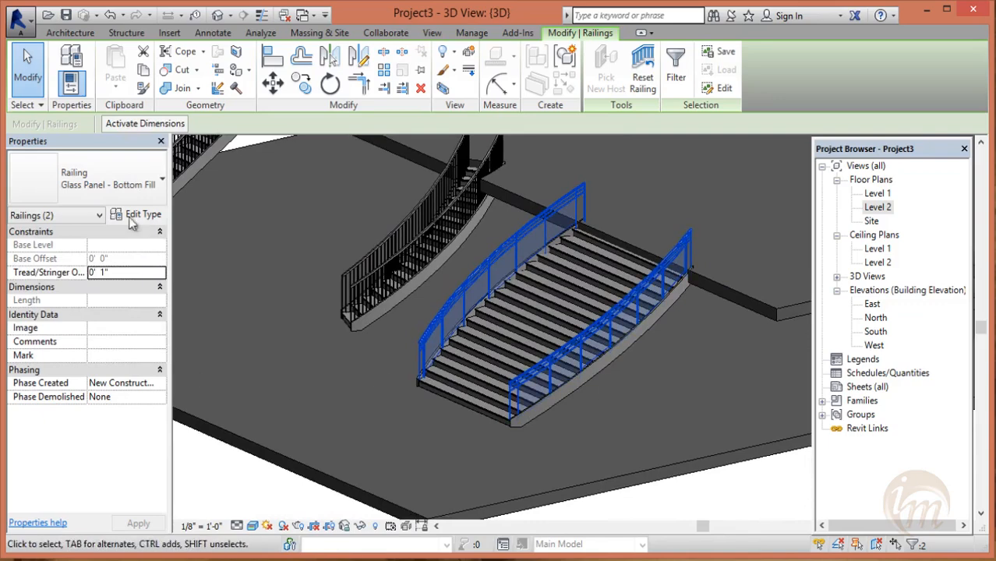
left_click(133, 190)
left_click(122, 252)
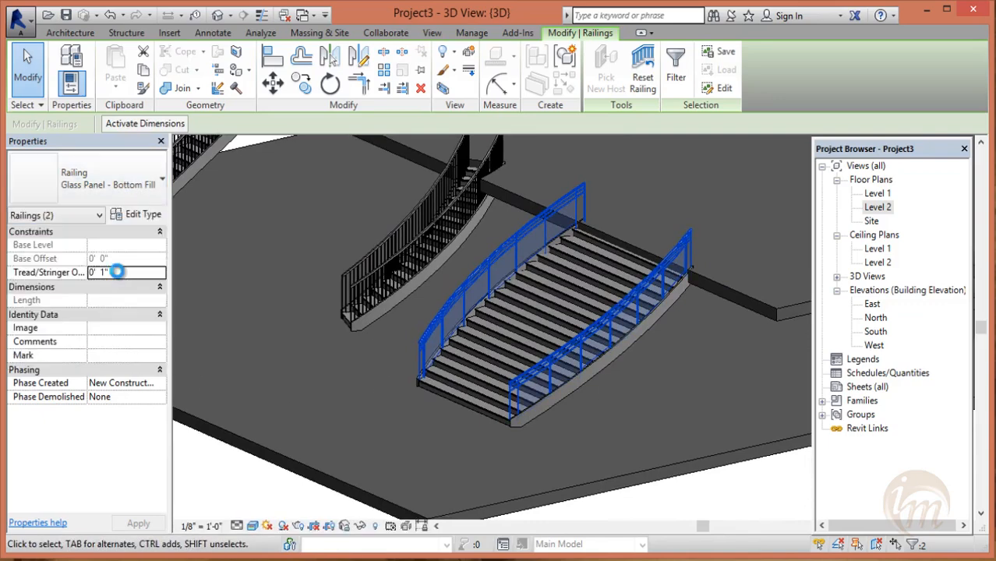
scroll(460, 324, "up", 3)
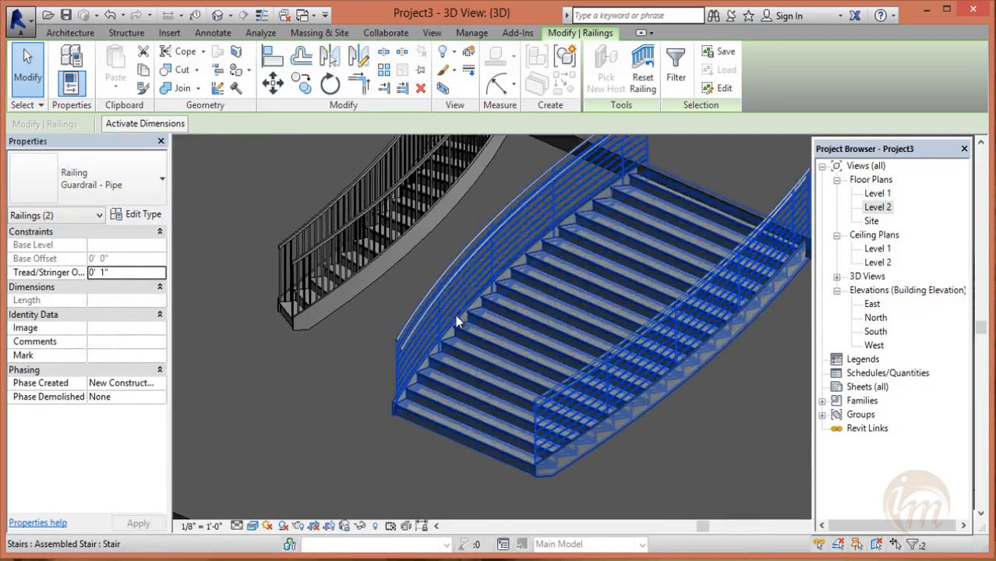
scroll(459, 324, "up", 3)
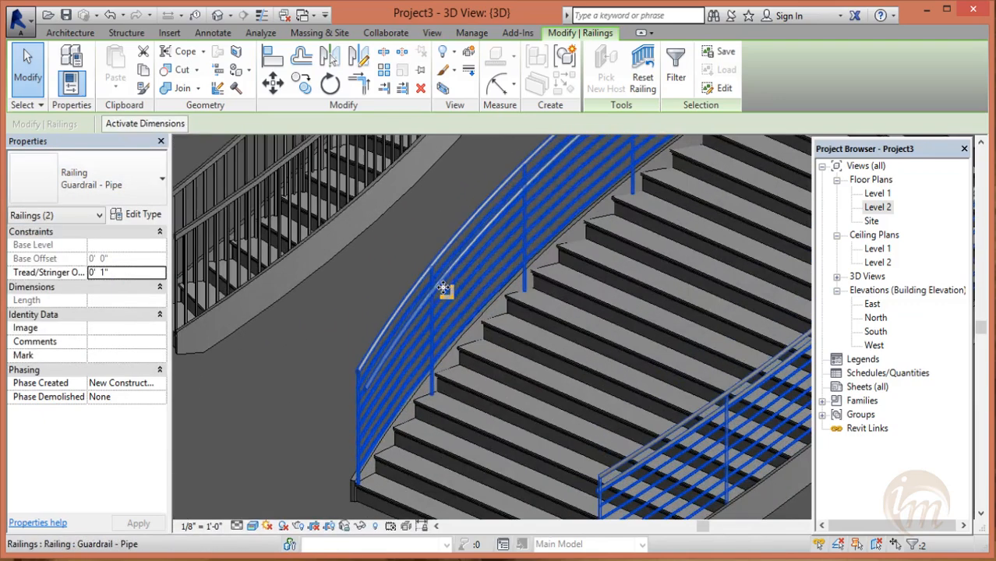
- Try the Guardrail - Rectangular type on the sketched stair's two railings
left_click(129, 201)
left_click(128, 290)
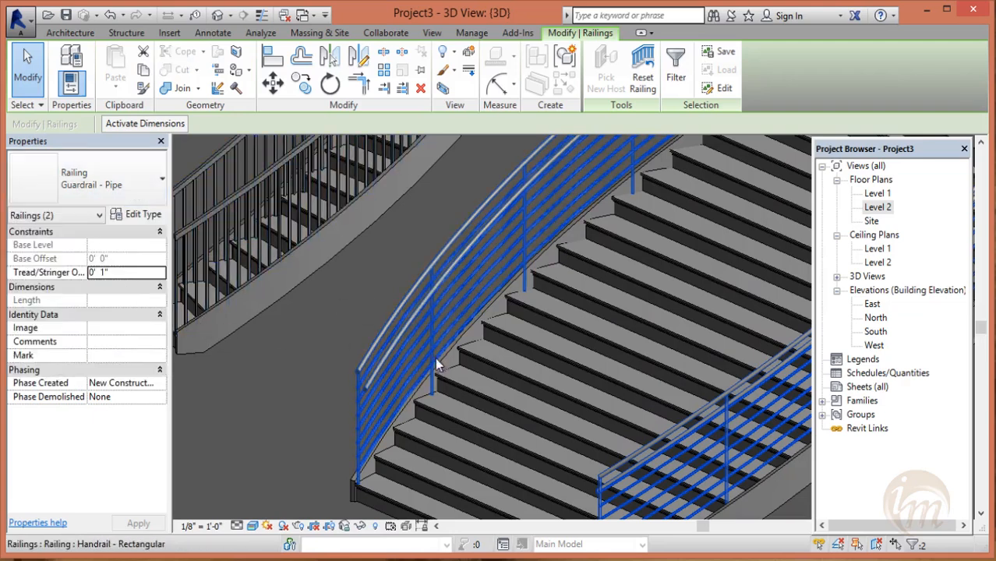
middle_click_drag(434, 364, 383, 331)
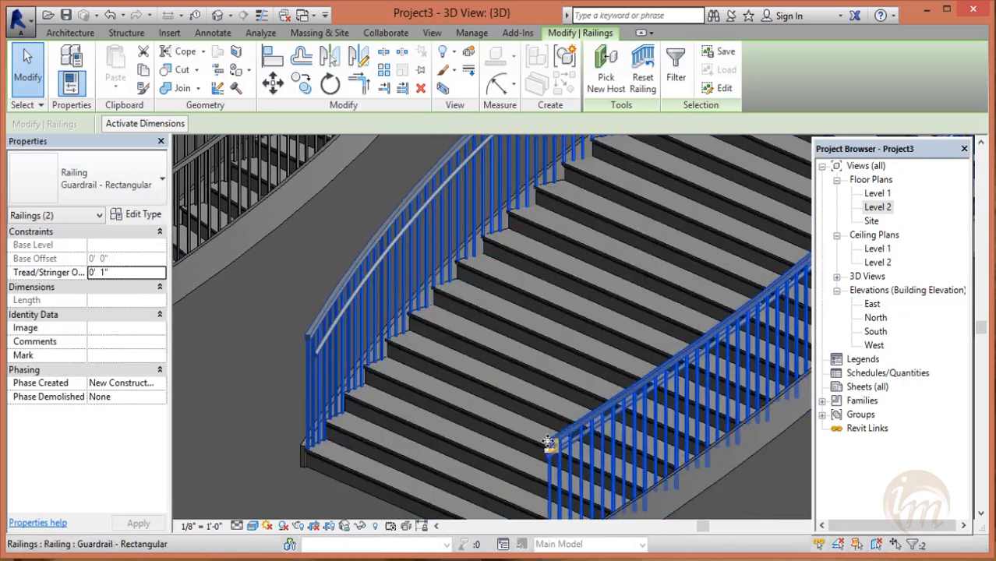
- Return both railings of the sketched stair to Glass Panel - Bottom Fill and clear the selection
left_click(145, 179)
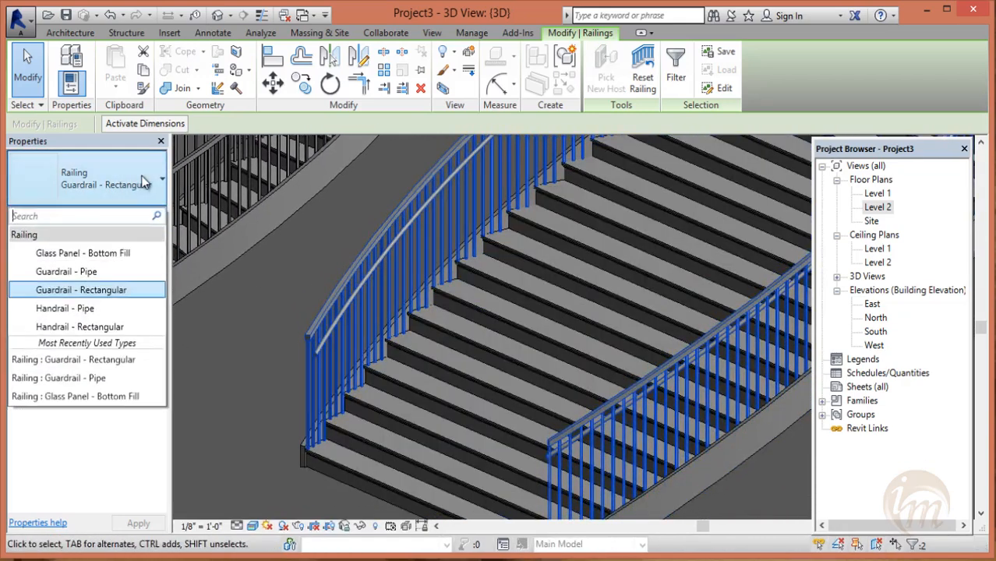
key("Escape")
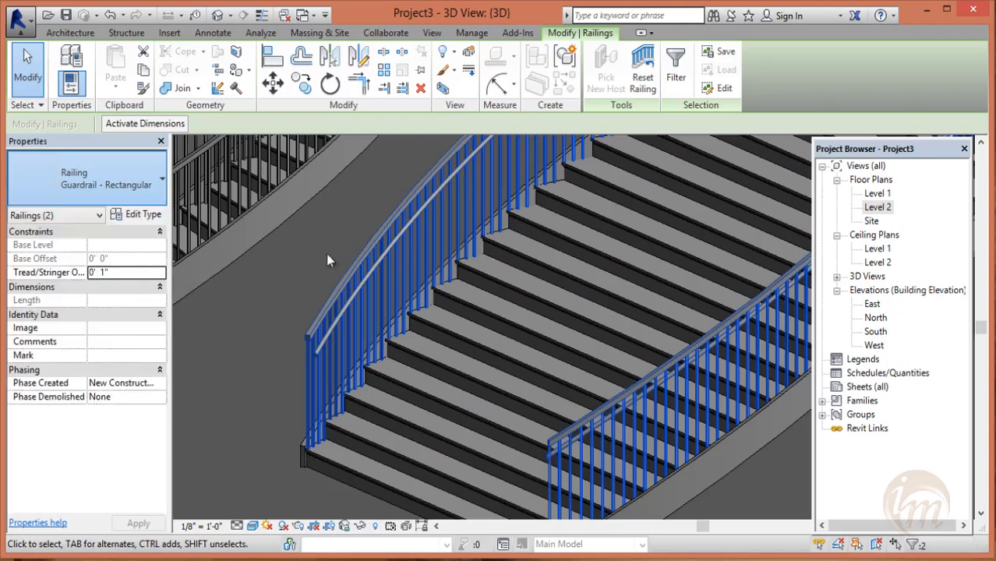
scroll(511, 343, "down", 4)
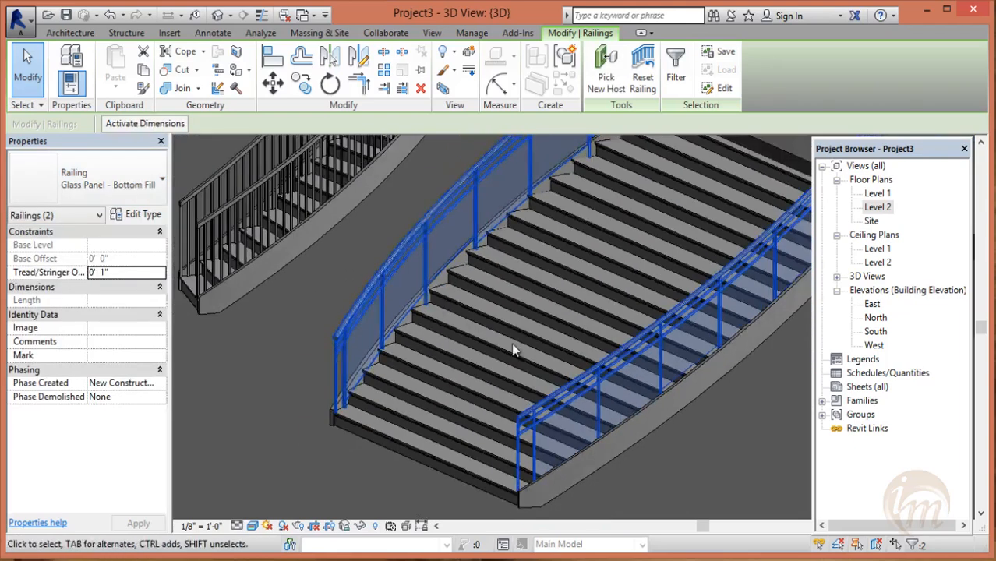
scroll(582, 414, "down", 5)
left_click(598, 411)
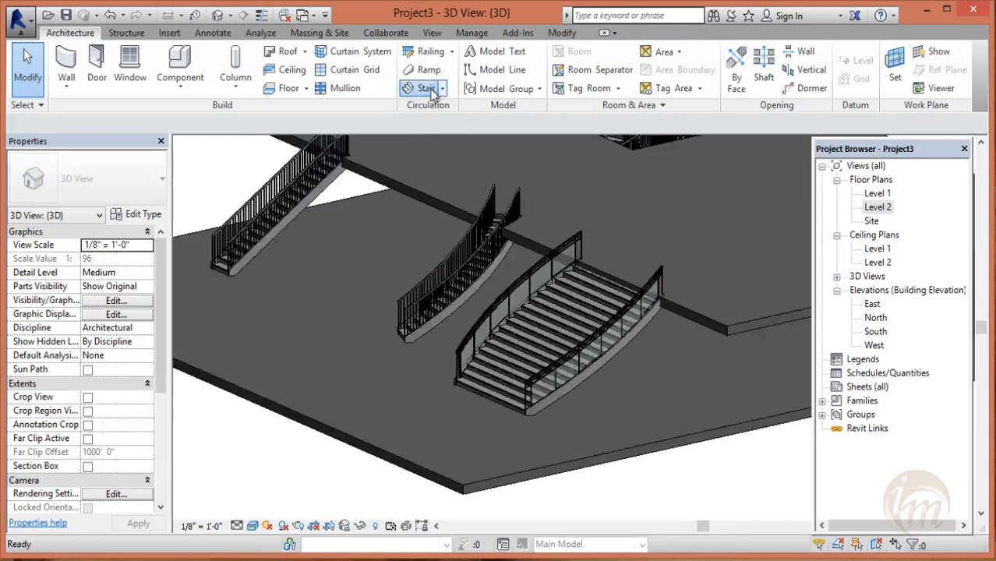
- Sketch a straight 3'-wide stair about 15' long beside the wide sketched stair, ending at the Level 2 floor edge, and view it in 3D
left_click(426, 88)
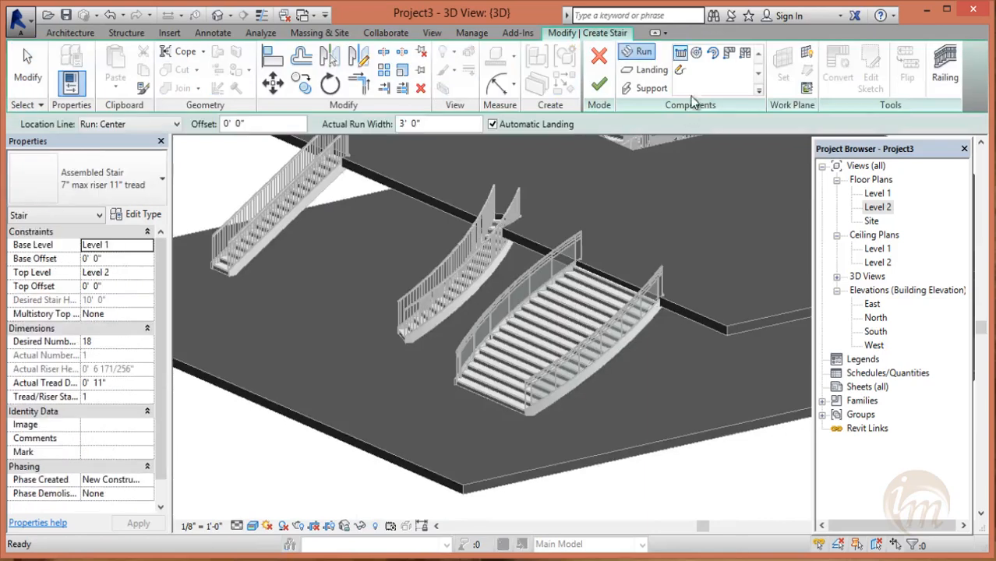
left_click(599, 56)
left_click(442, 88)
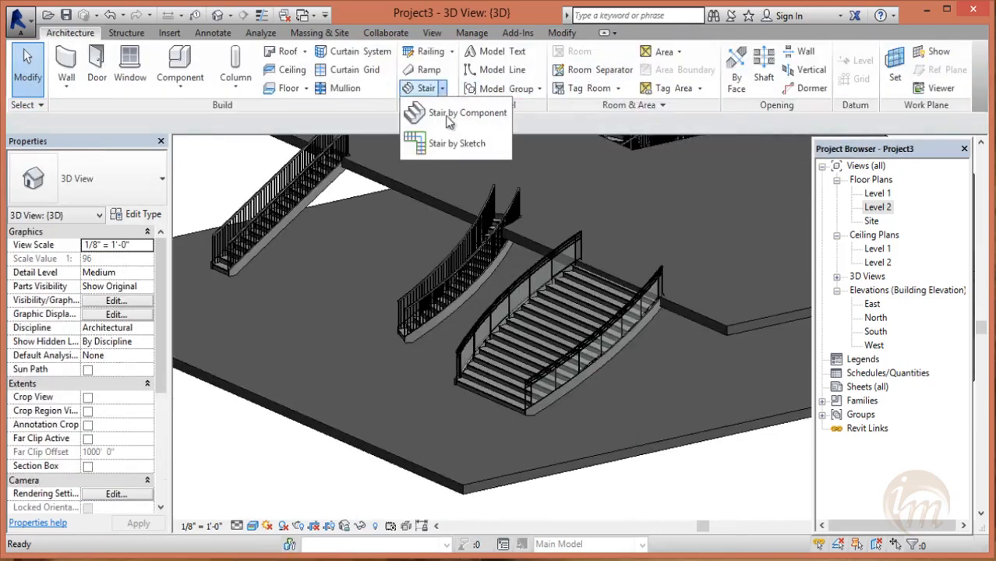
left_click(454, 146)
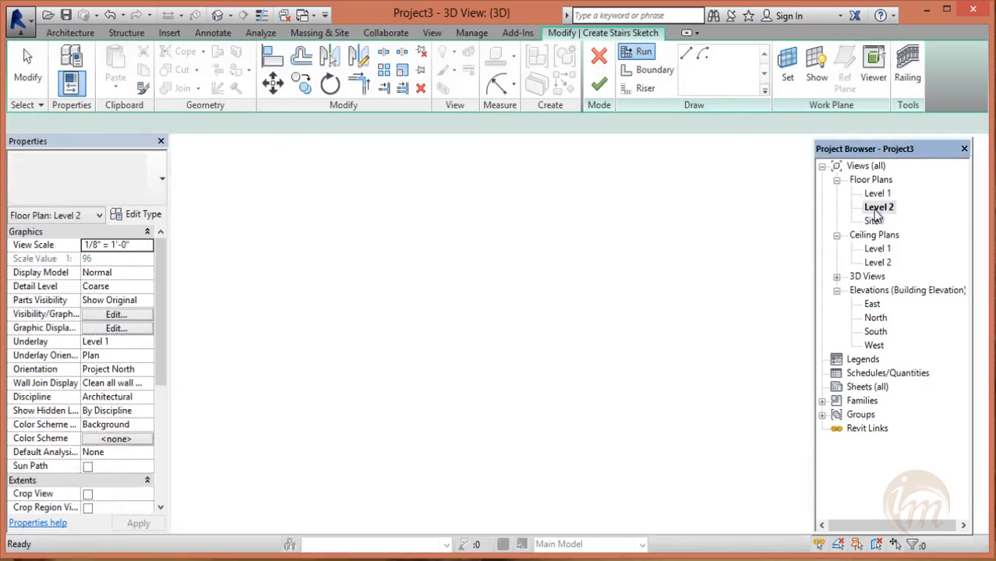
double_click(877, 208)
scroll(675, 268, "down", 2)
middle_click_drag(626, 294, 572, 271)
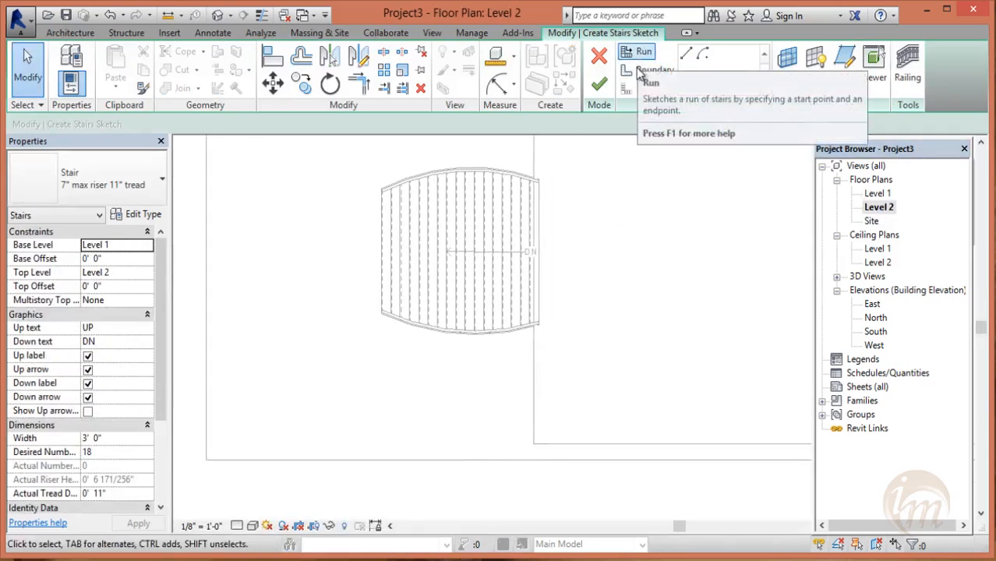
left_click(644, 52)
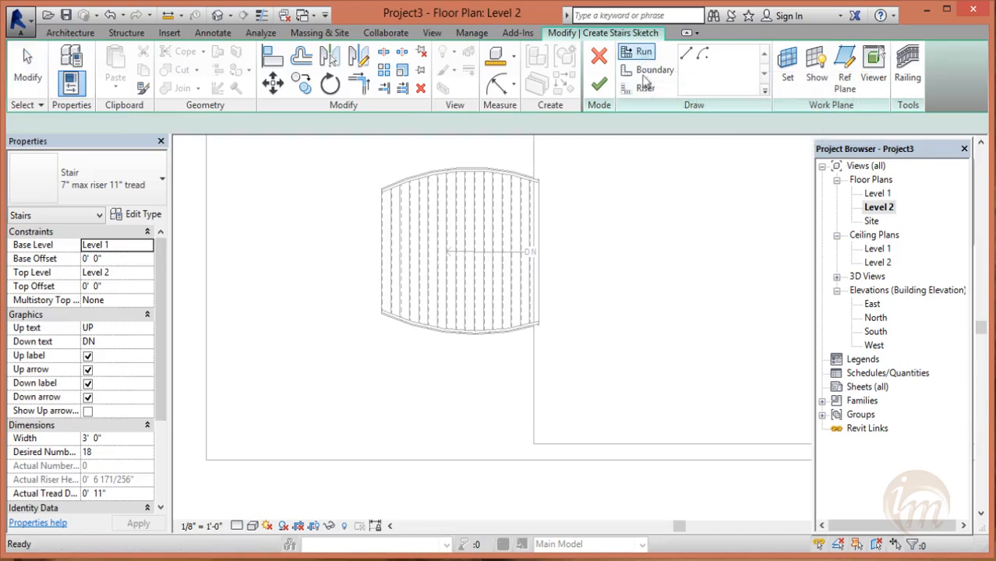
left_click(396, 407)
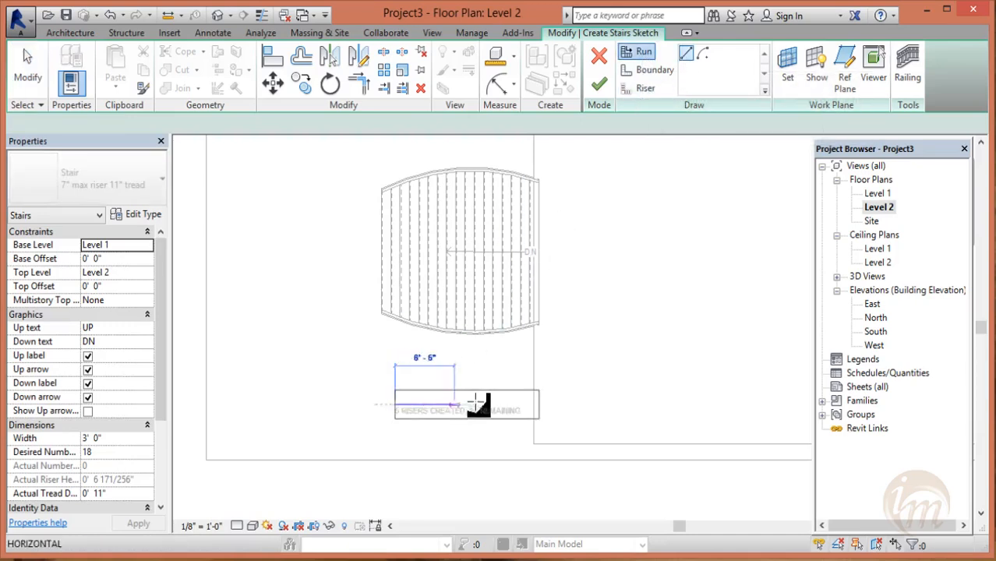
left_click(537, 407)
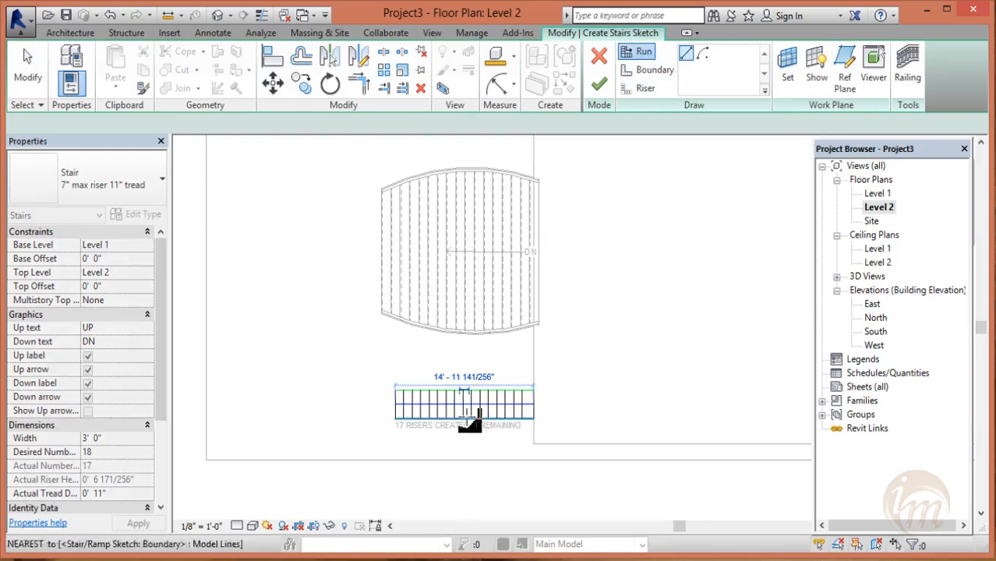
scroll(467, 422, "up", 2)
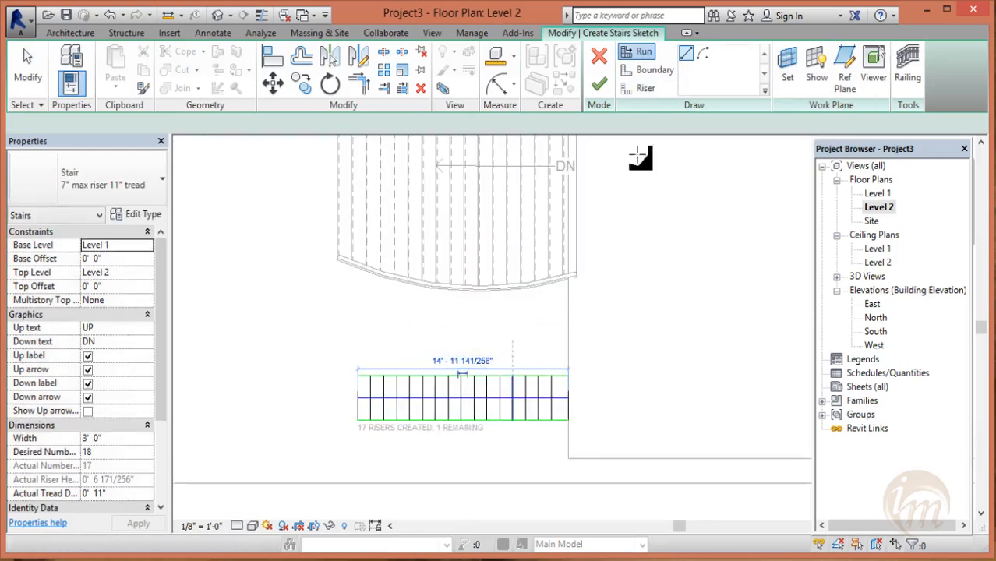
left_click(599, 84)
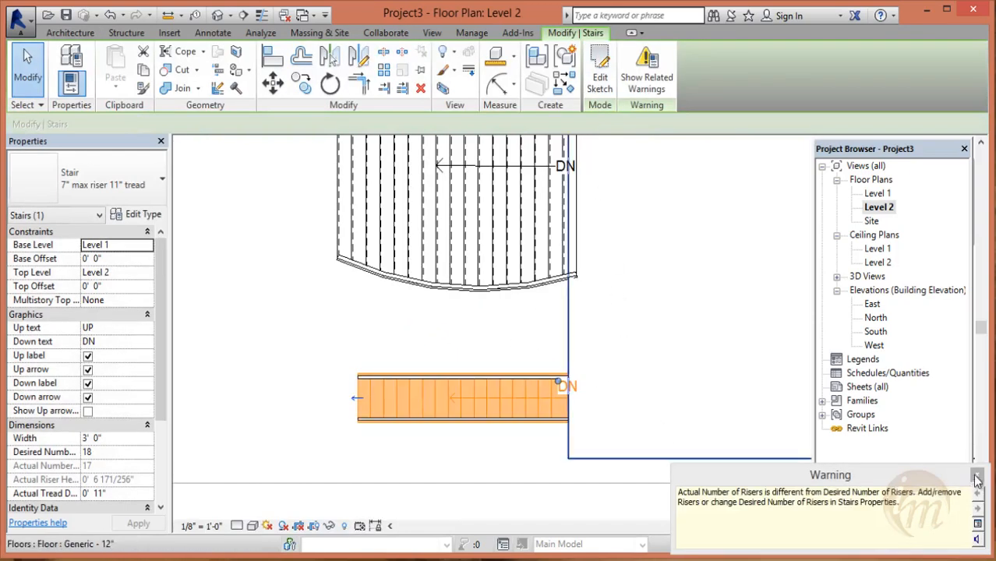
left_click(217, 15)
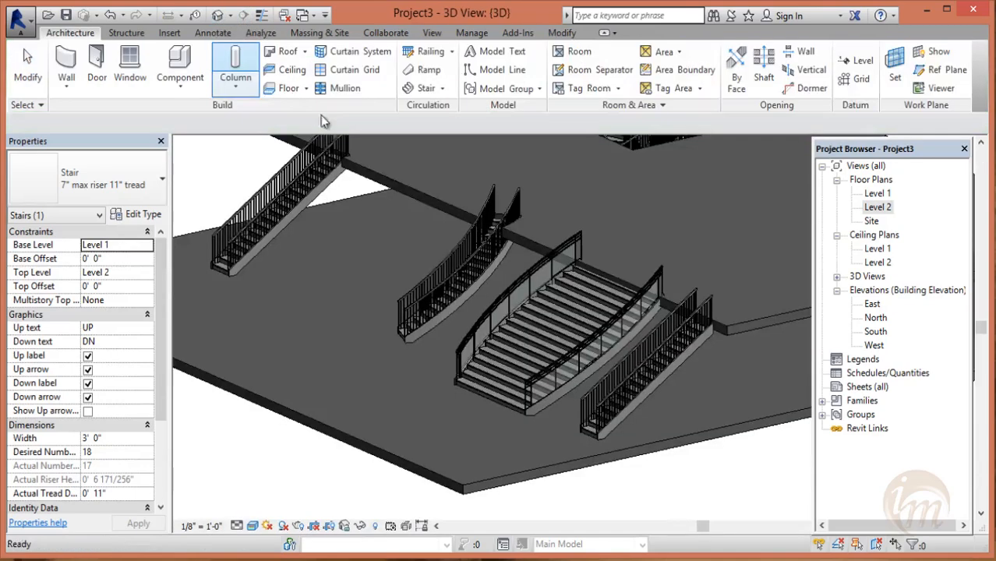
scroll(696, 334, "down", 5)
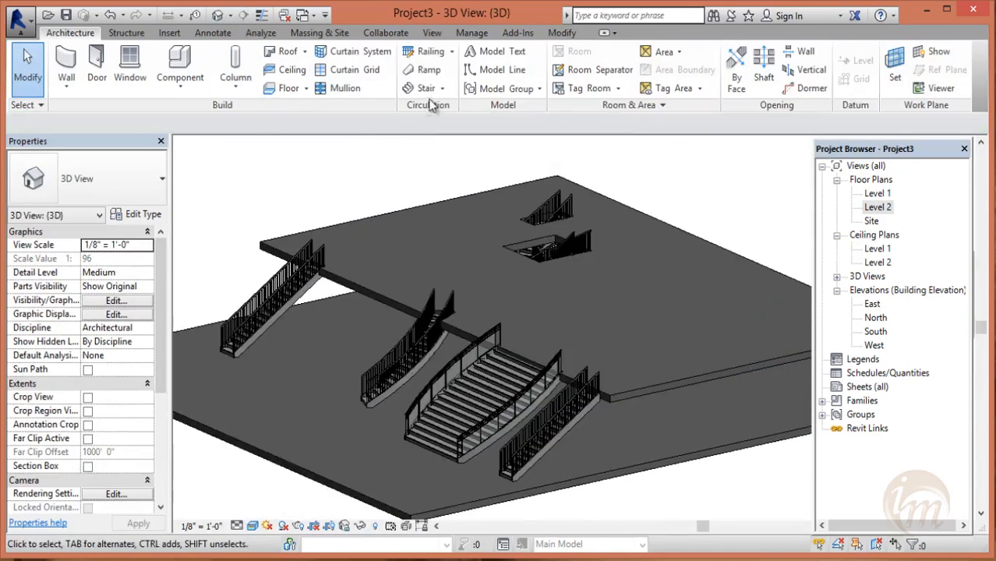
left_click(443, 89)
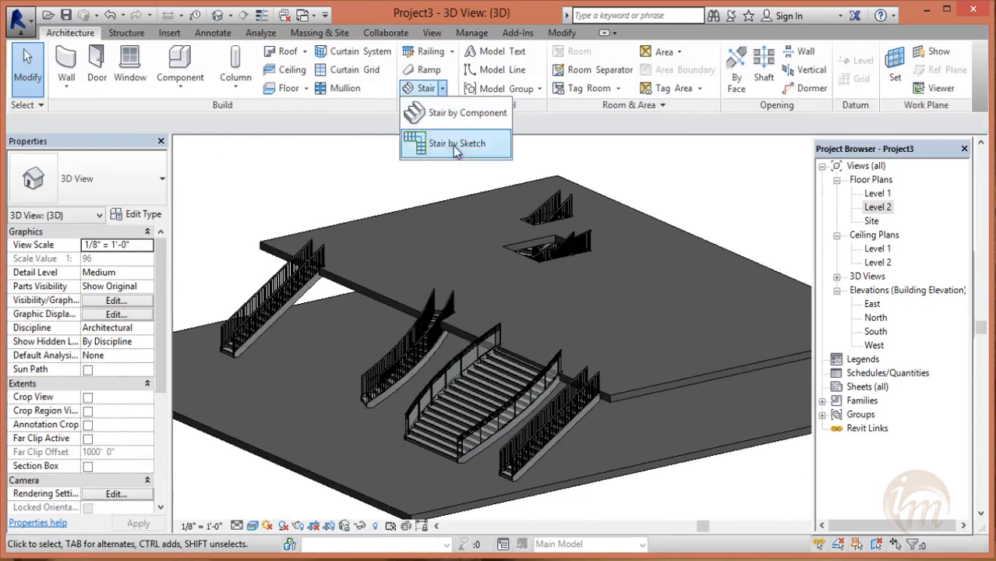
left_click(454, 145)
double_click(878, 208)
scroll(585, 418, "down", 3)
middle_click_drag(600, 311, 590, 439)
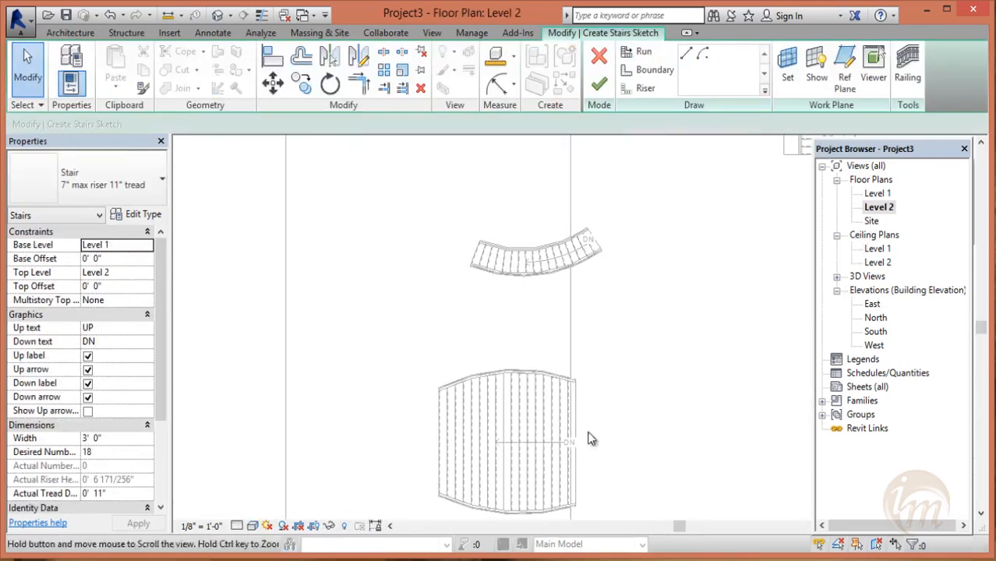
left_click(648, 70)
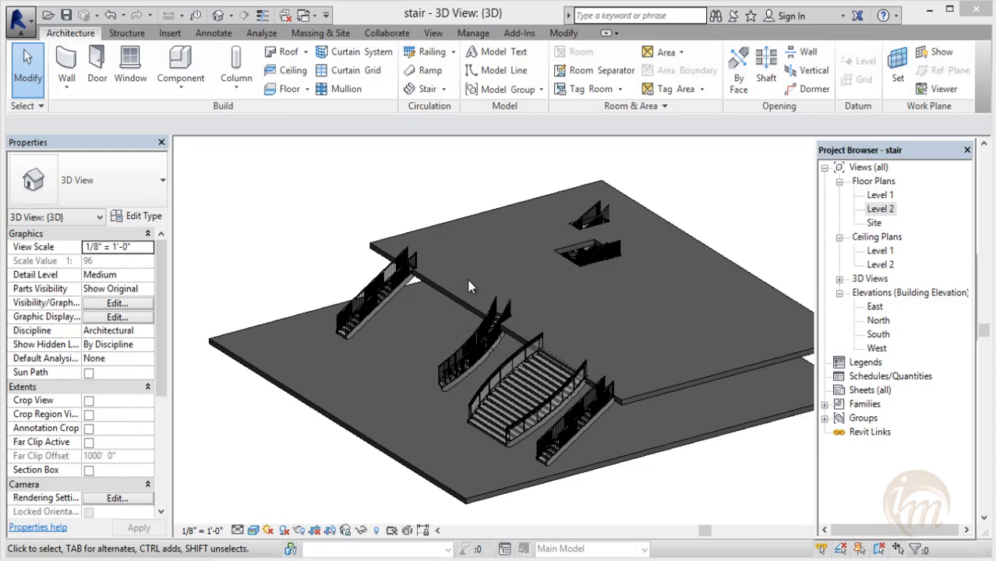
- Start a component stair in the Level 2 floor plan and set its base level to Level 1
middle_click_drag(467, 278, 439, 272)
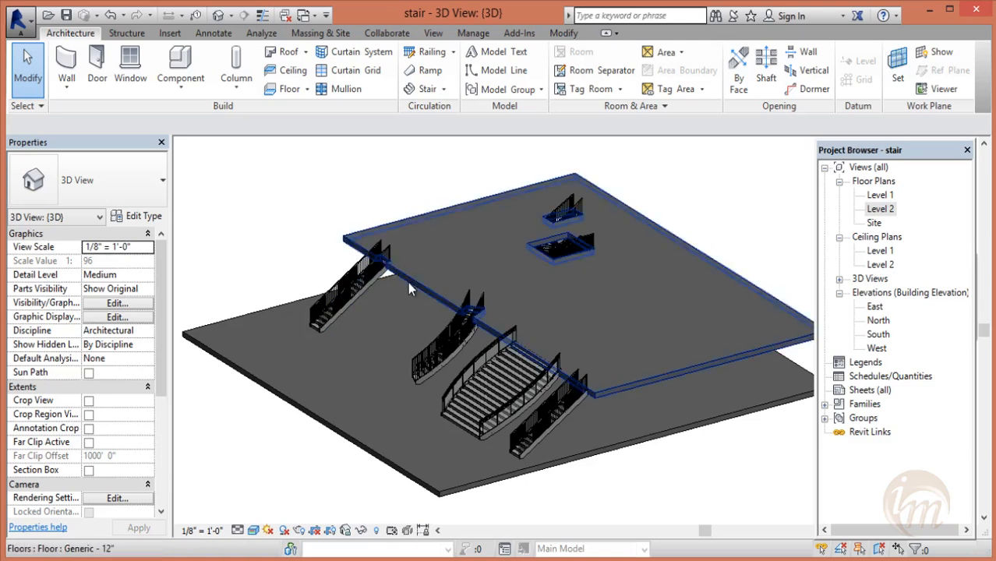
middle_click_drag(543, 302, 514, 322)
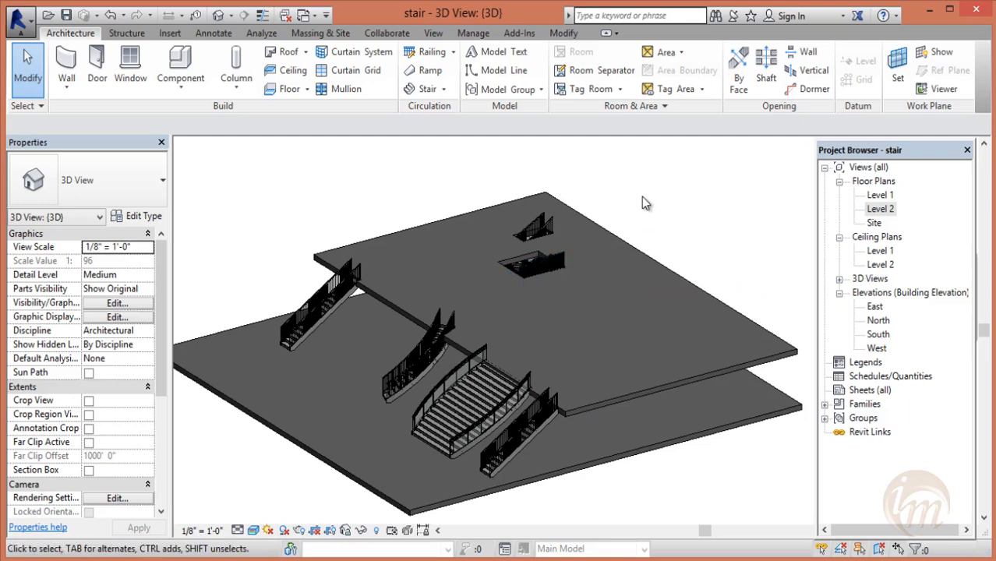
double_click(879, 200)
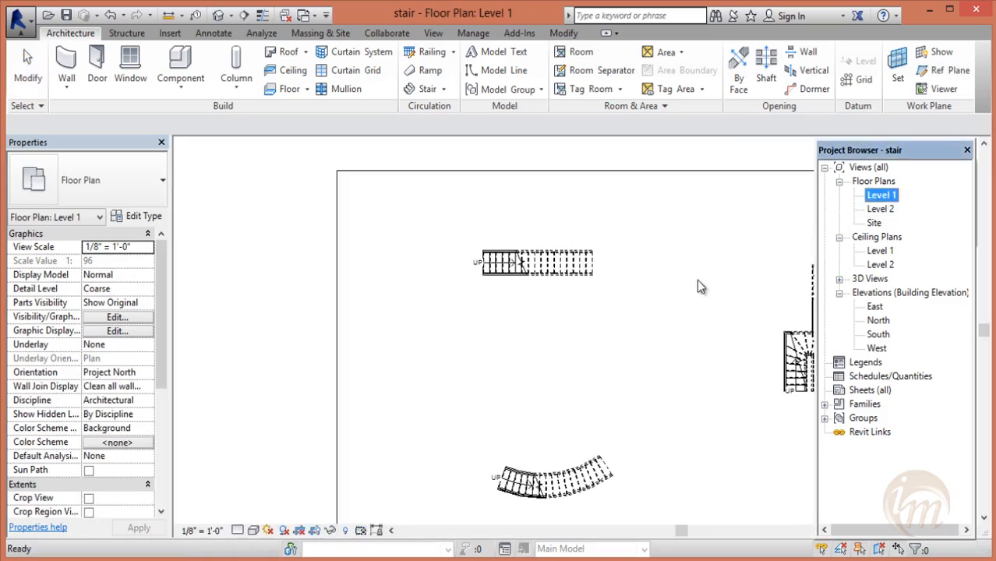
double_click(865, 210)
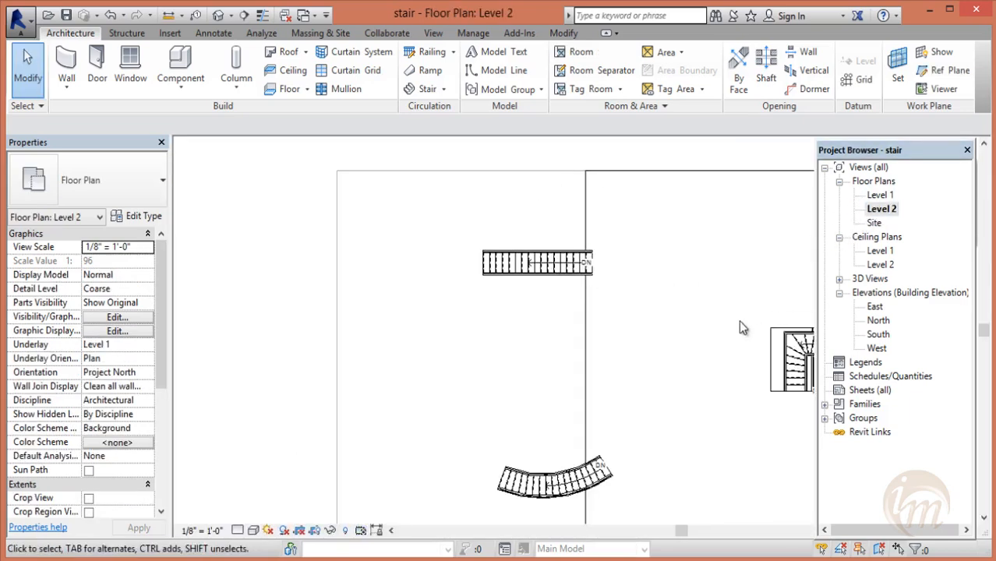
scroll(540, 371, "down", 2)
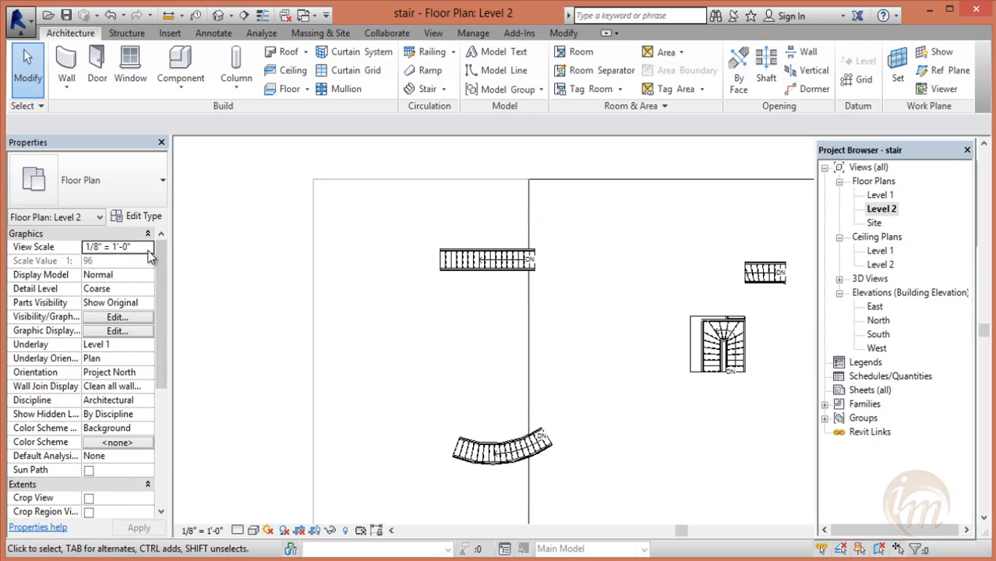
left_click(444, 89)
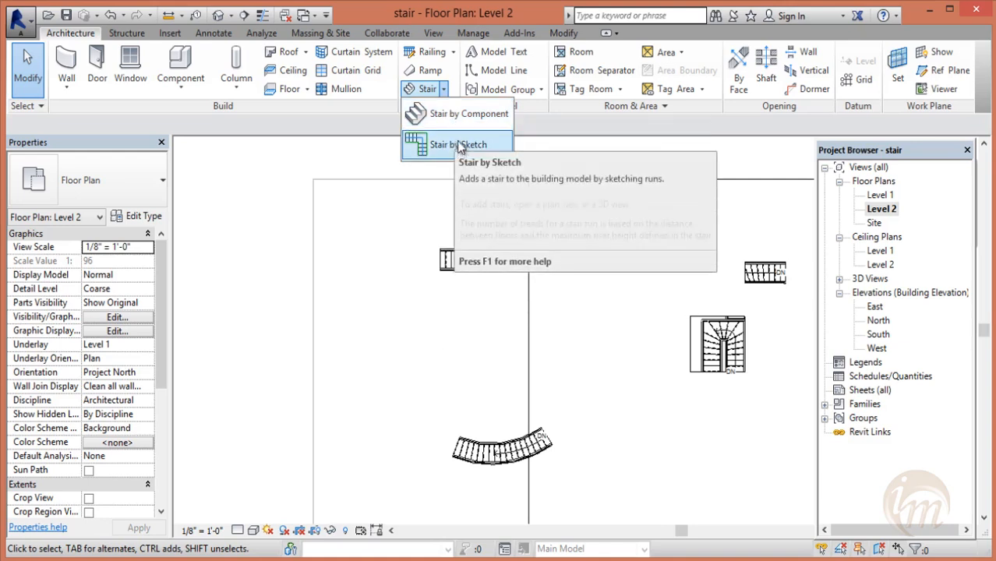
left_click(457, 116)
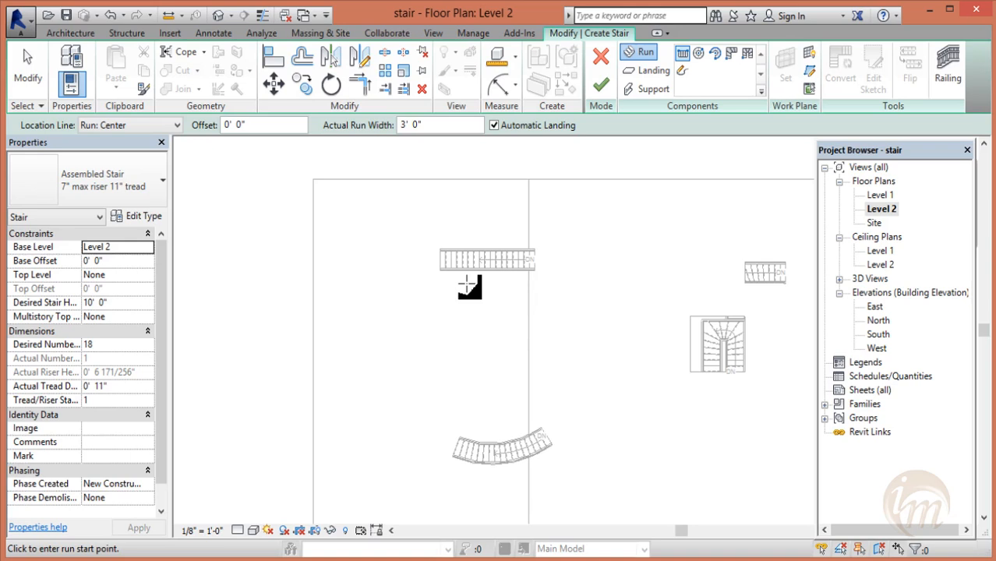
left_click(148, 247)
left_click(139, 261)
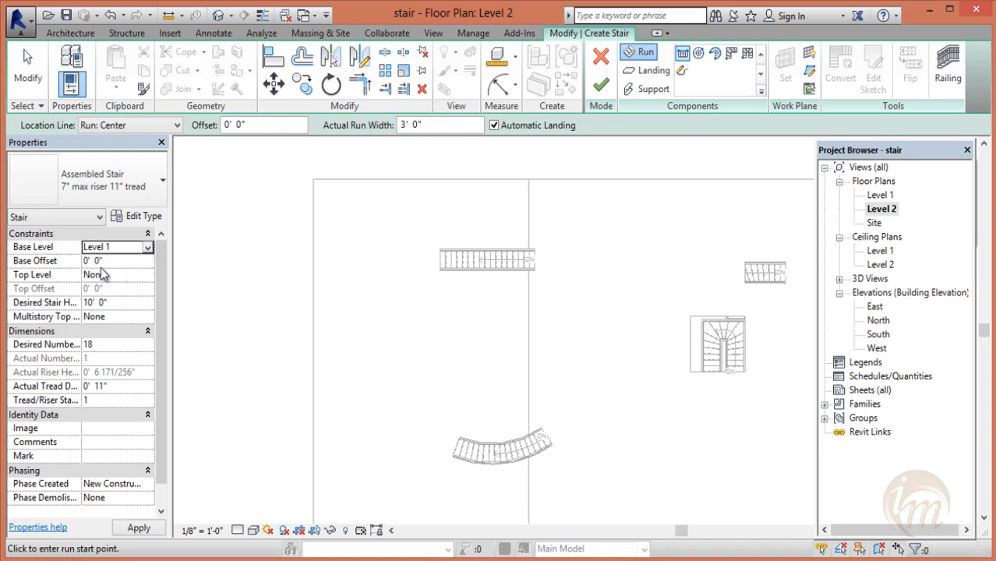
- Try Level 2 as the component stair's top level, then return the top level to None
left_click(116, 275)
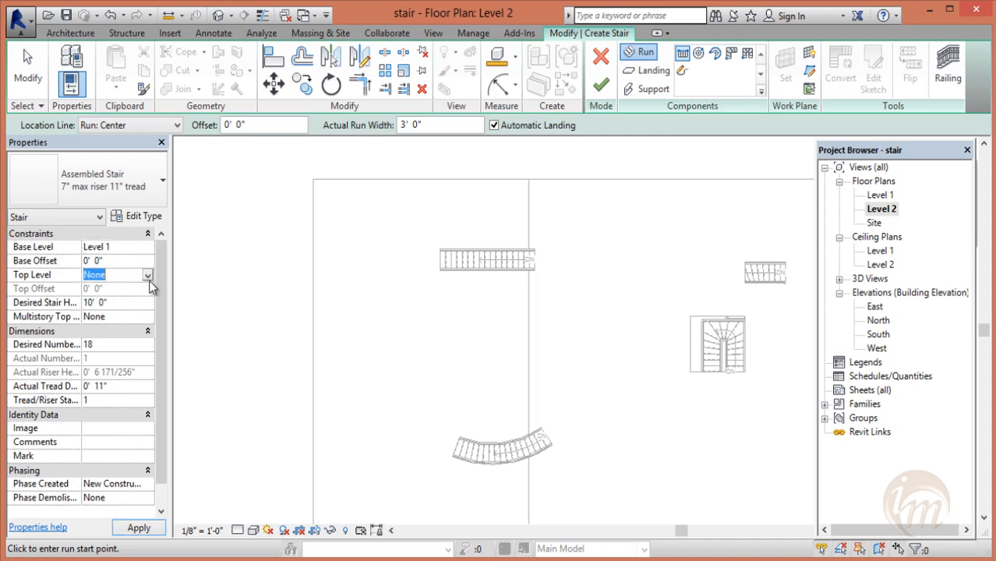
left_click(148, 278)
left_click(127, 309)
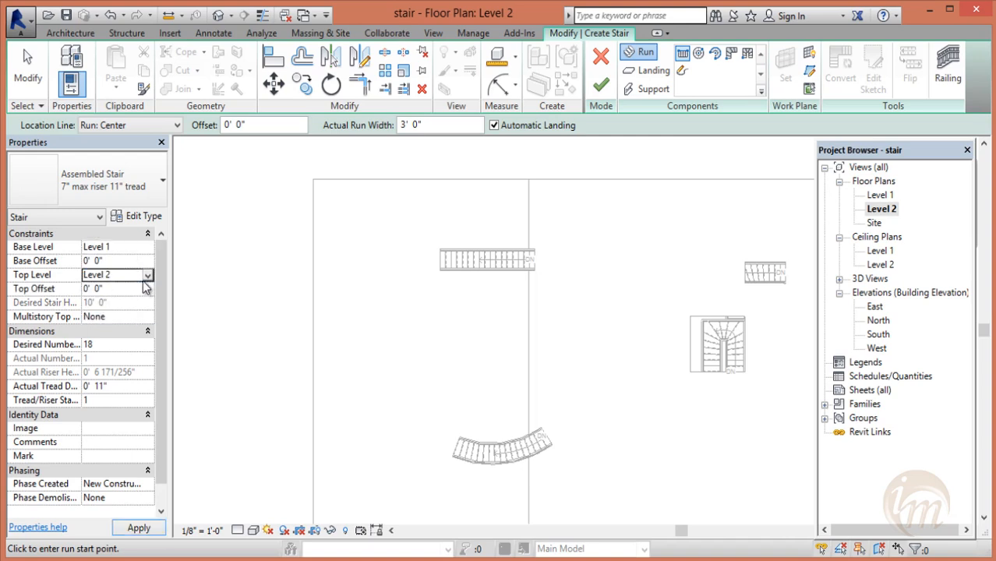
left_click(147, 276)
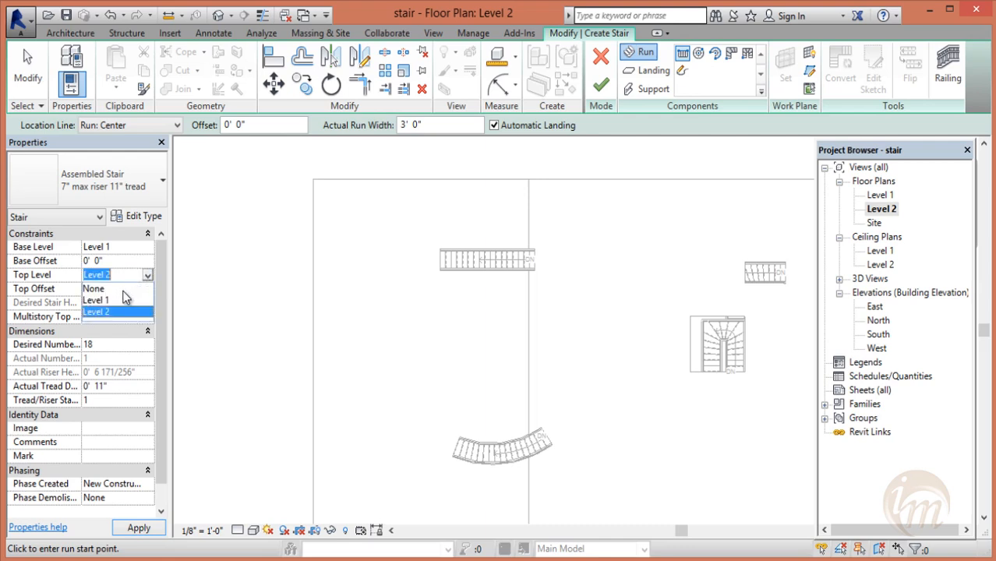
left_click(125, 289)
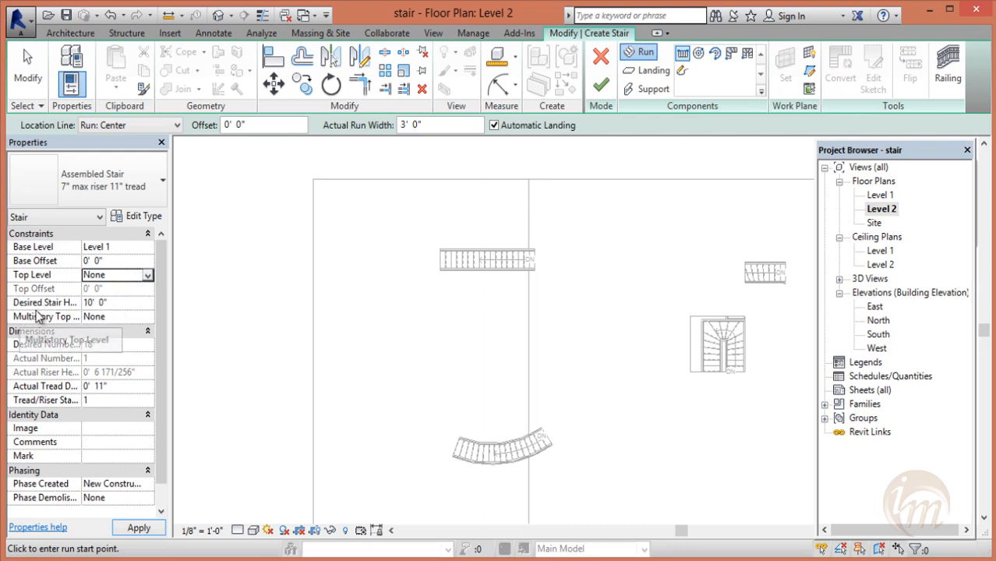
- Set the component stair's desired height to 5'
left_click(114, 303)
left_click_drag(114, 304, 63, 293)
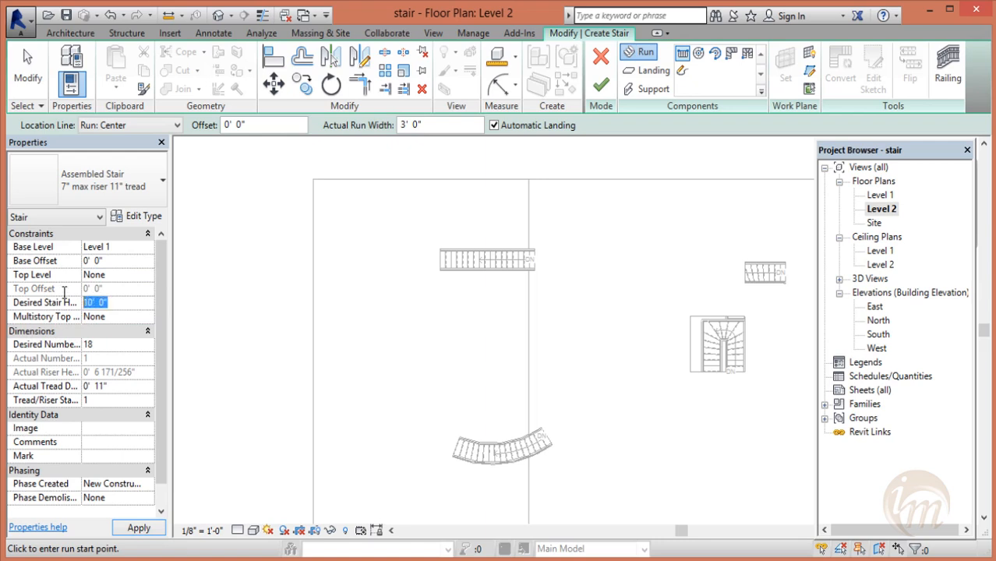
type("5'")
key("Return")
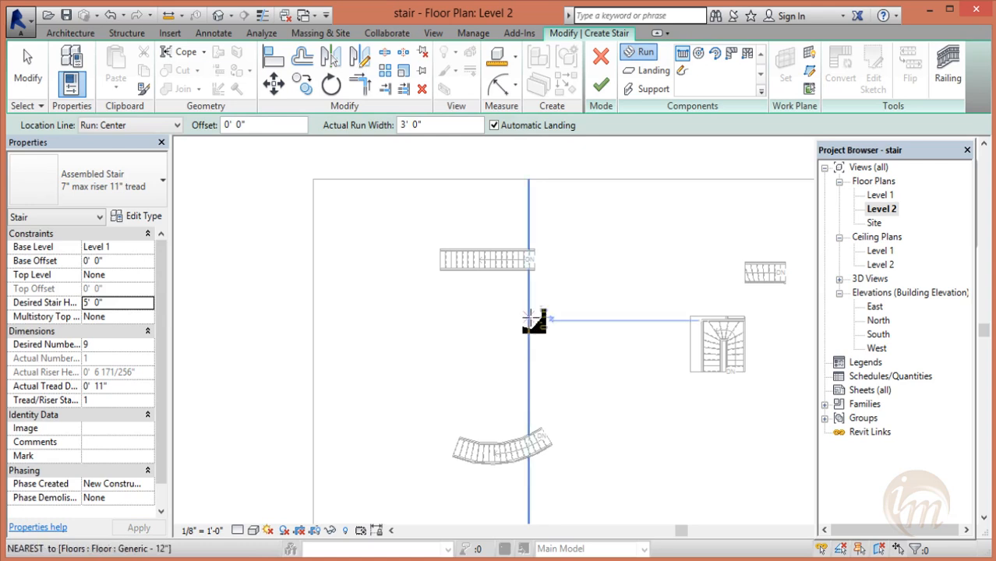
- Draw a straight 3'-wide run outward from the Level 2 floor edge, between the straight and curved stairs, and inspect it in 3D
left_click(527, 348)
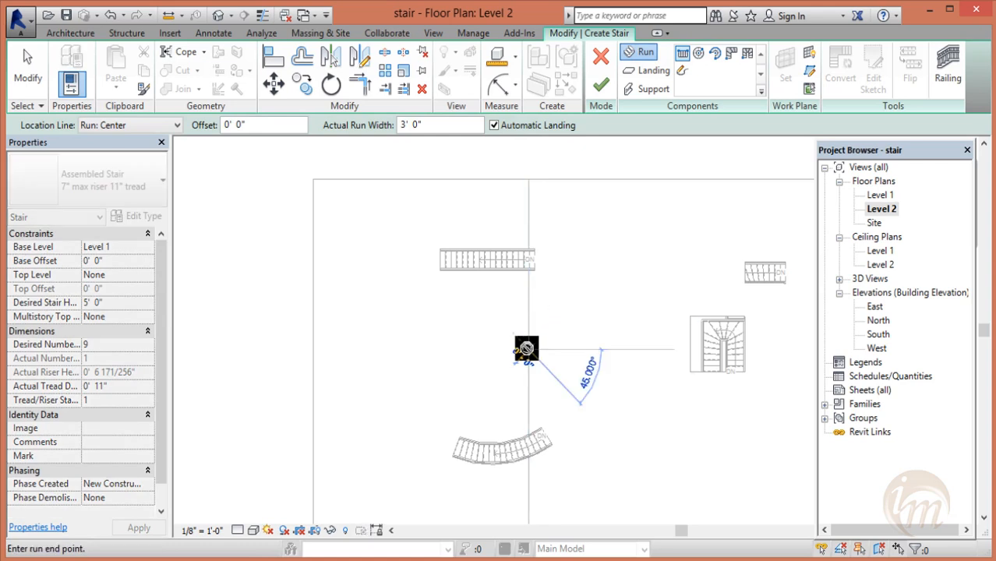
left_click(448, 349)
key("Escape")
scroll(504, 353, "up", 2)
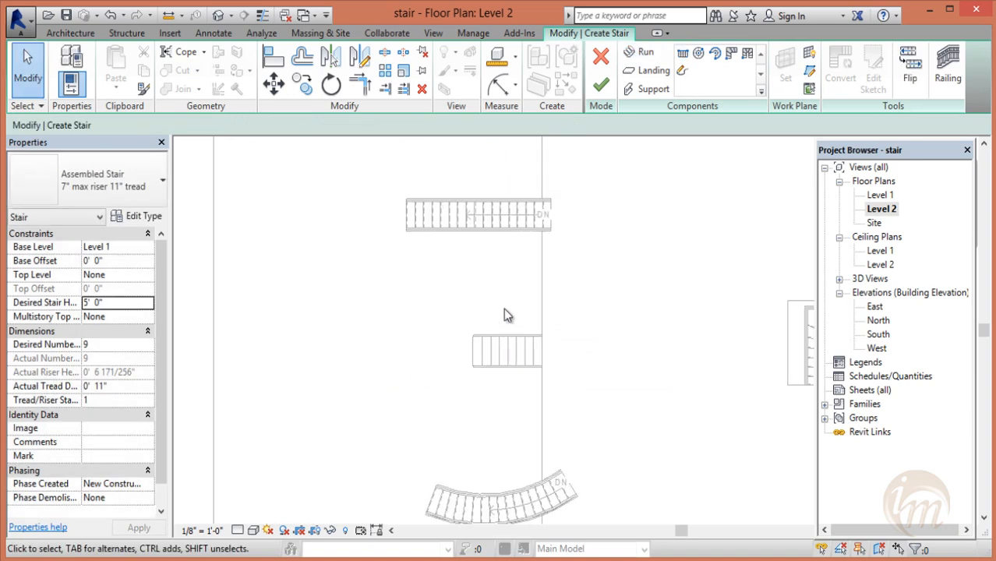
left_click(219, 15)
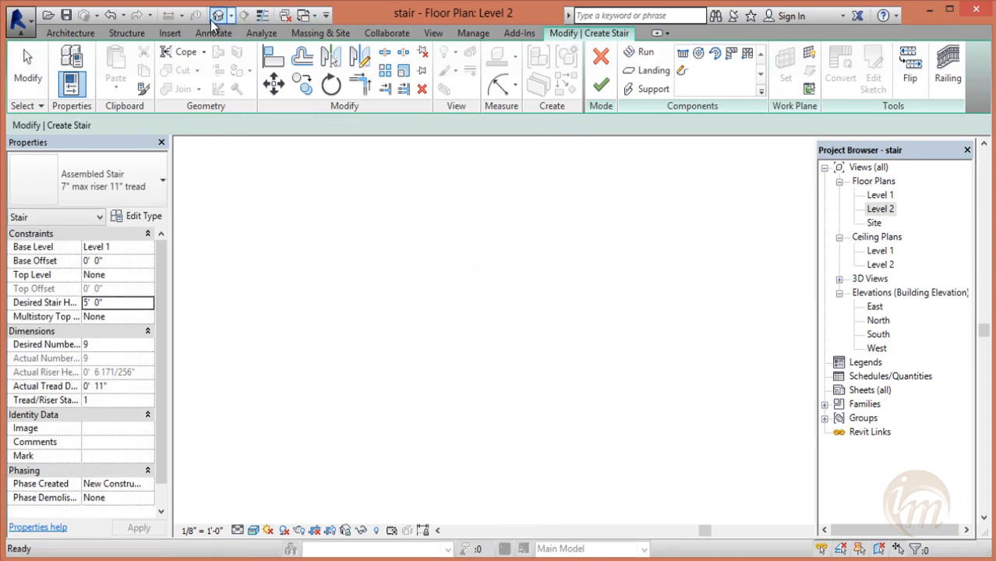
scroll(356, 360, "up", 6)
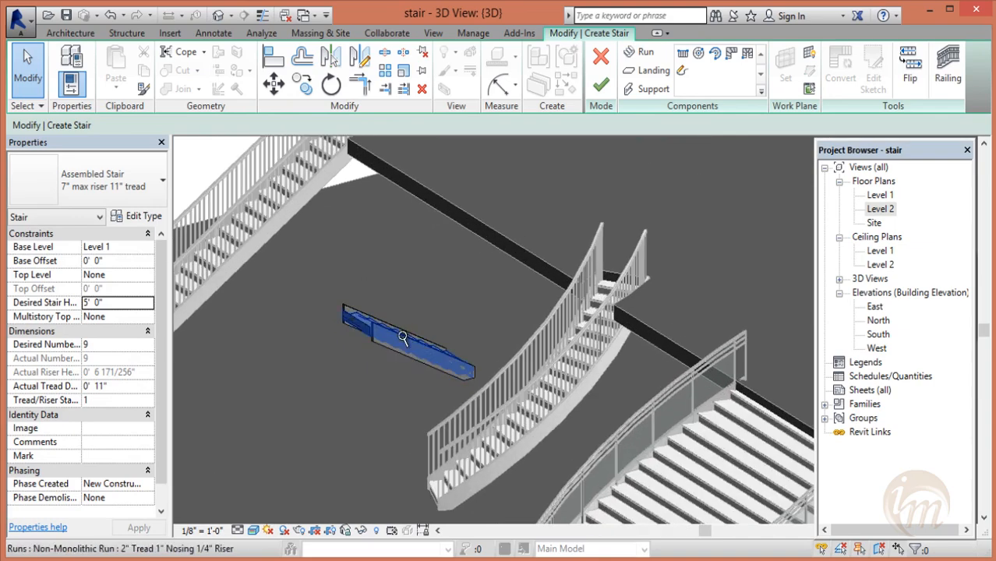
middle_click_drag(452, 335, 386, 354, "shift")
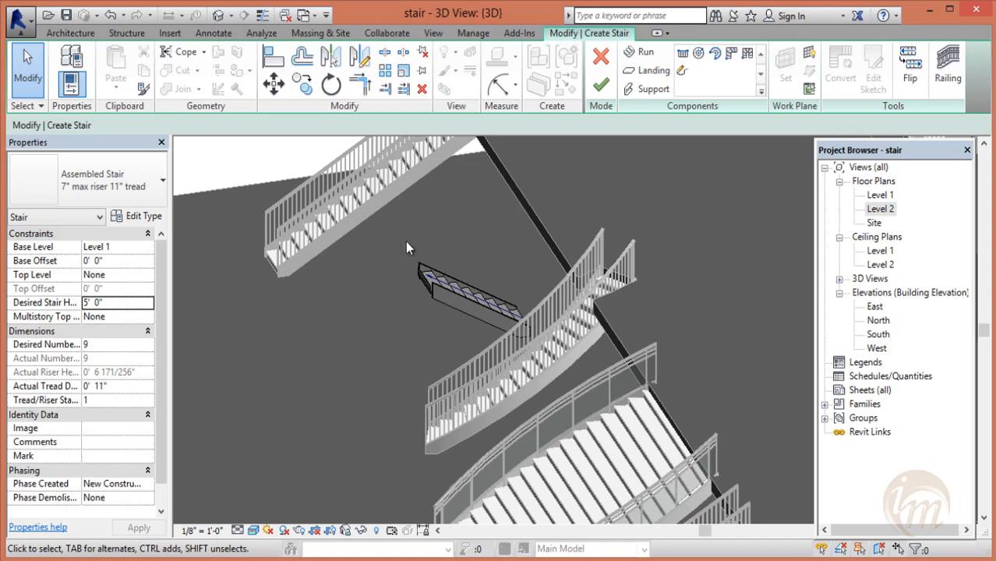
- Start another straight run in the Level 2 floor plan, setting the stair's base offset to 5' 0" and top level to Level 2
double_click(888, 214)
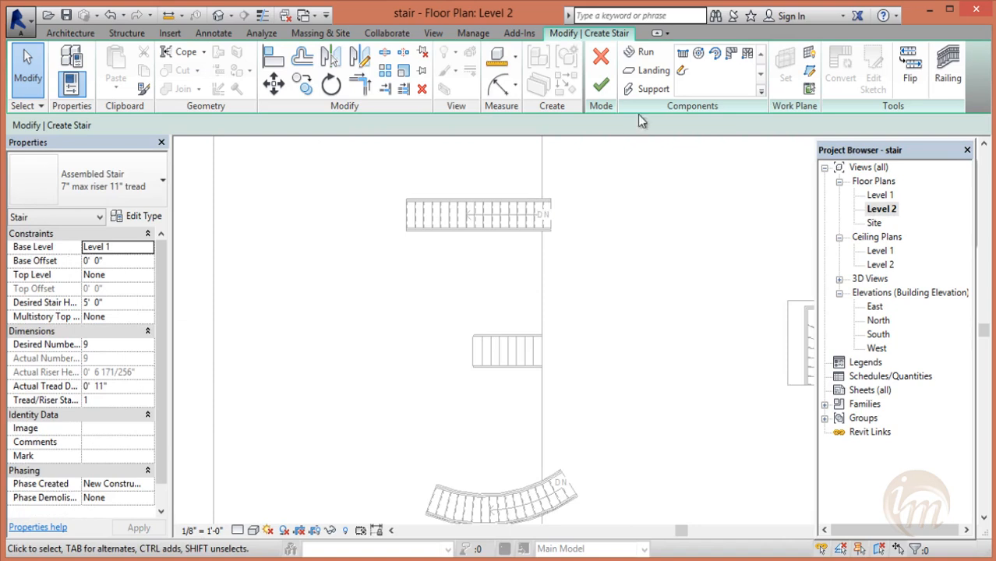
left_click(683, 56)
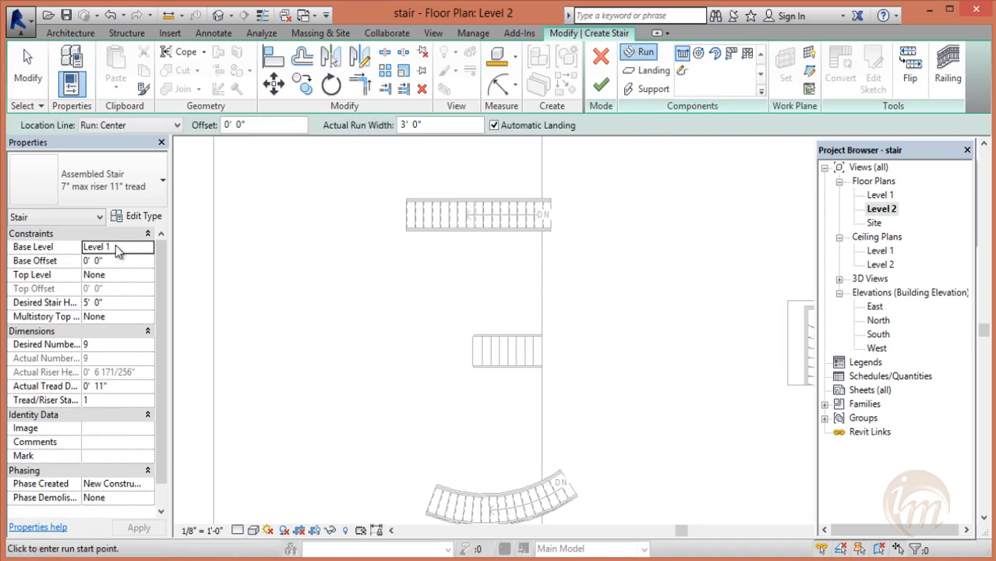
left_click(119, 261)
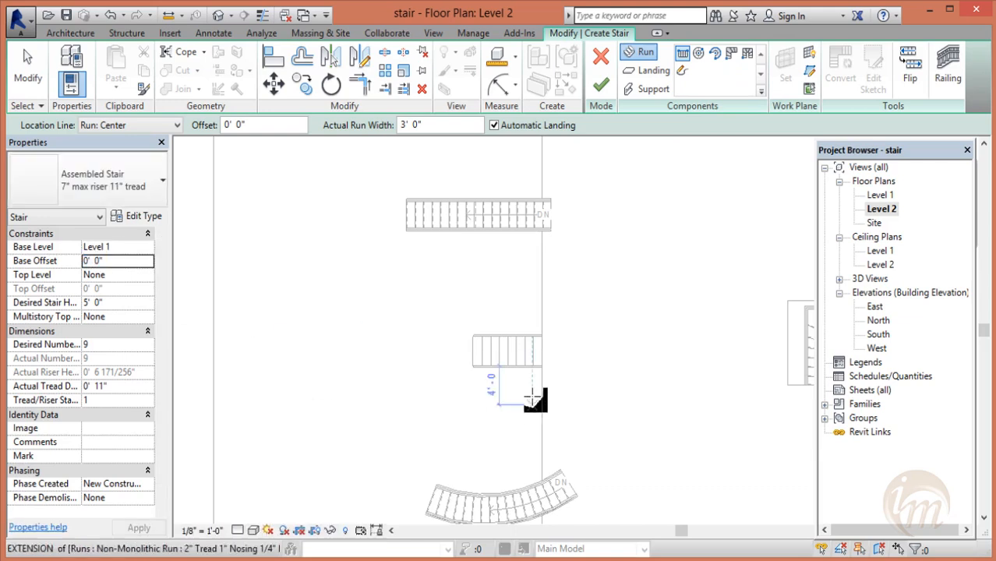
left_click(115, 261)
type("5")
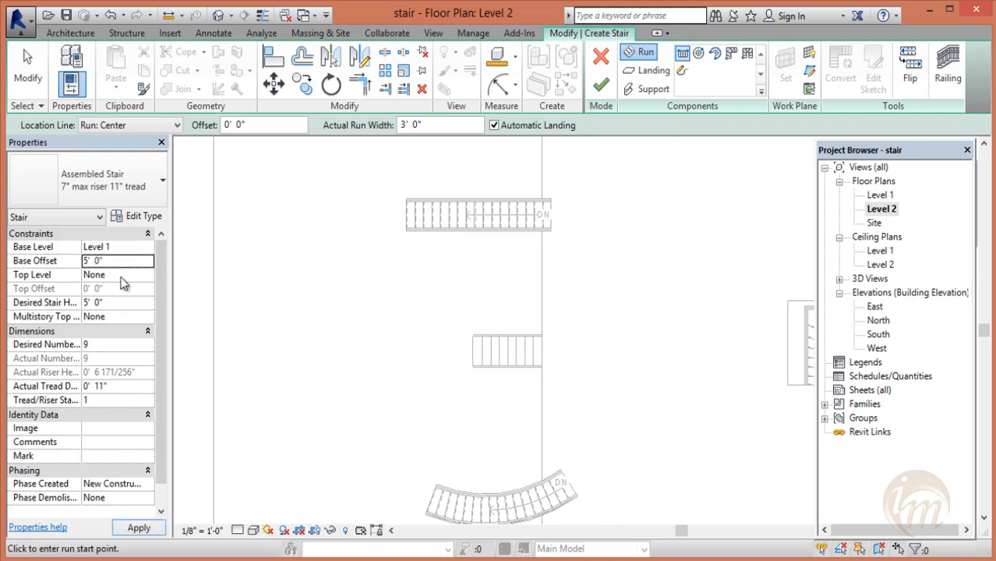
left_click(127, 274)
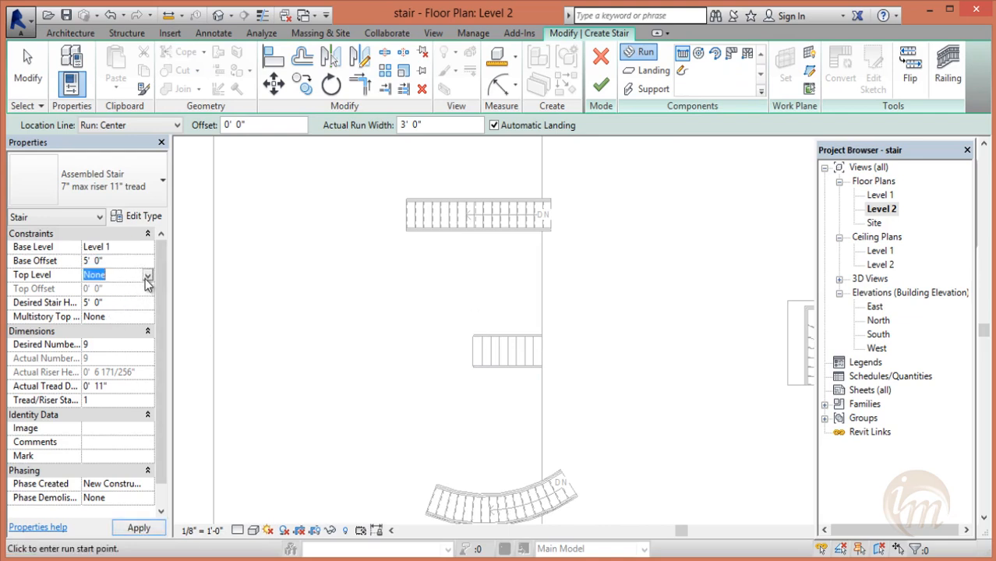
left_click(148, 277)
left_click(123, 311)
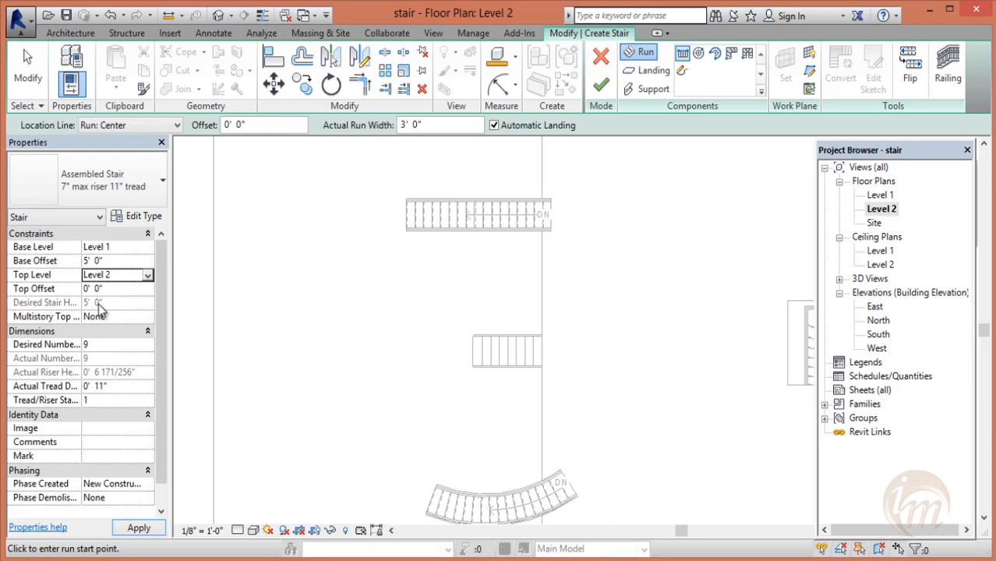
- Draw a second 3'-wide straight run parallel to the first, back to the floor edge, with an automatic landing joining the two runs
left_click(473, 298)
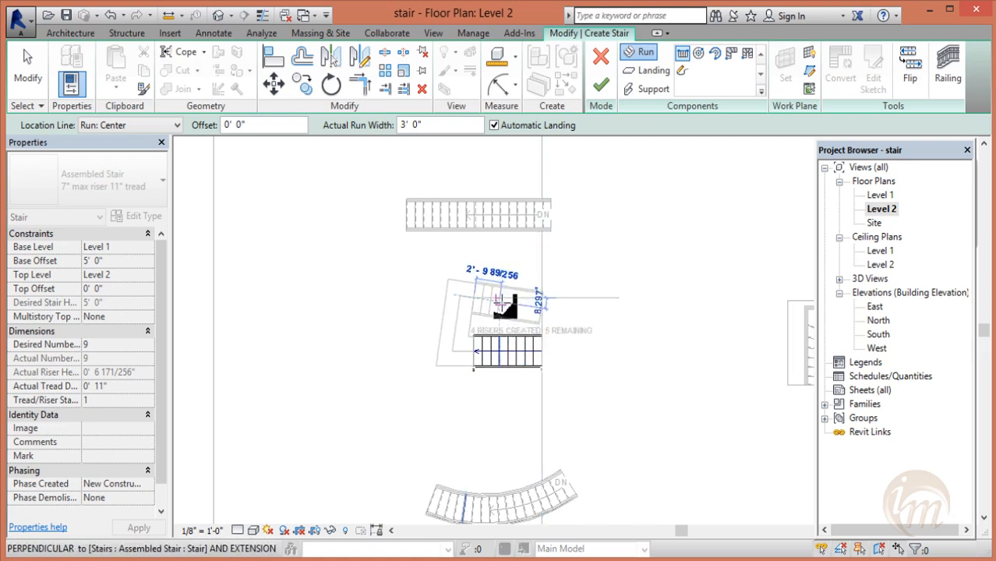
left_click(544, 310)
key("Escape")
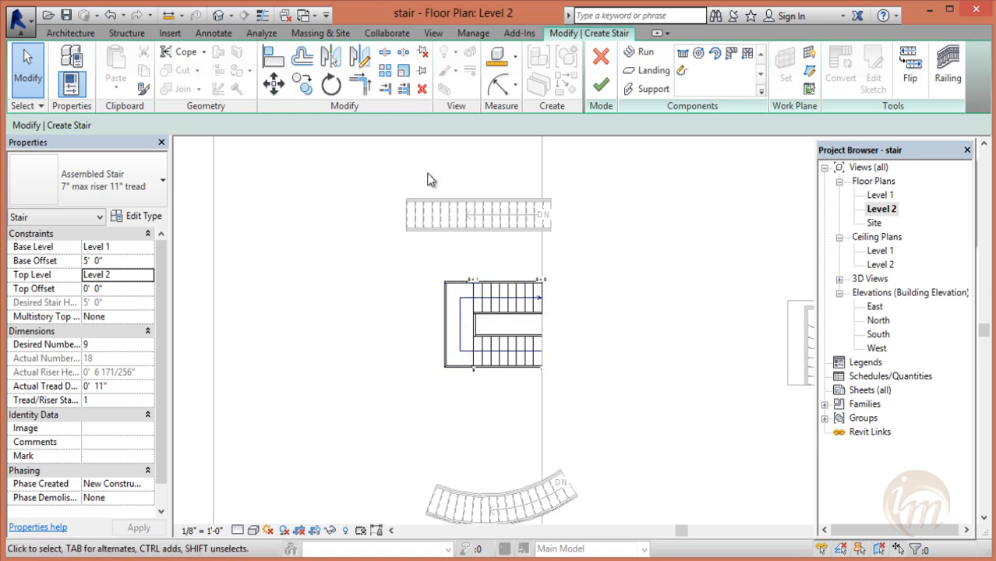
- Inspect the U-shaped stair in 3D, examining the lower run's stringer, the landing connection and the height above the Level 1 floor
left_click(221, 15)
middle_click_drag(456, 283, 593, 354)
scroll(444, 264, "up", 4)
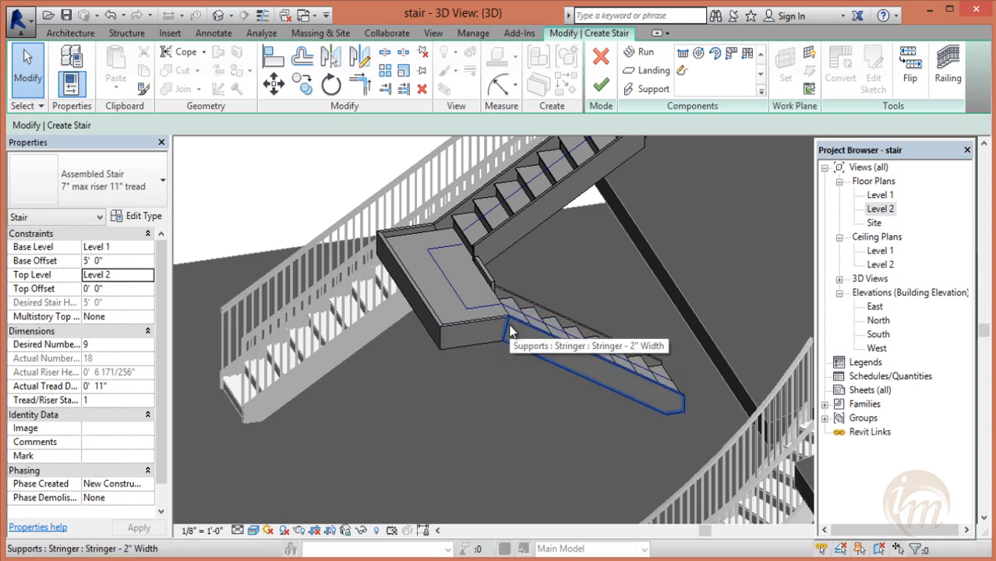
middle_click_drag(473, 279, 483, 351, "shift")
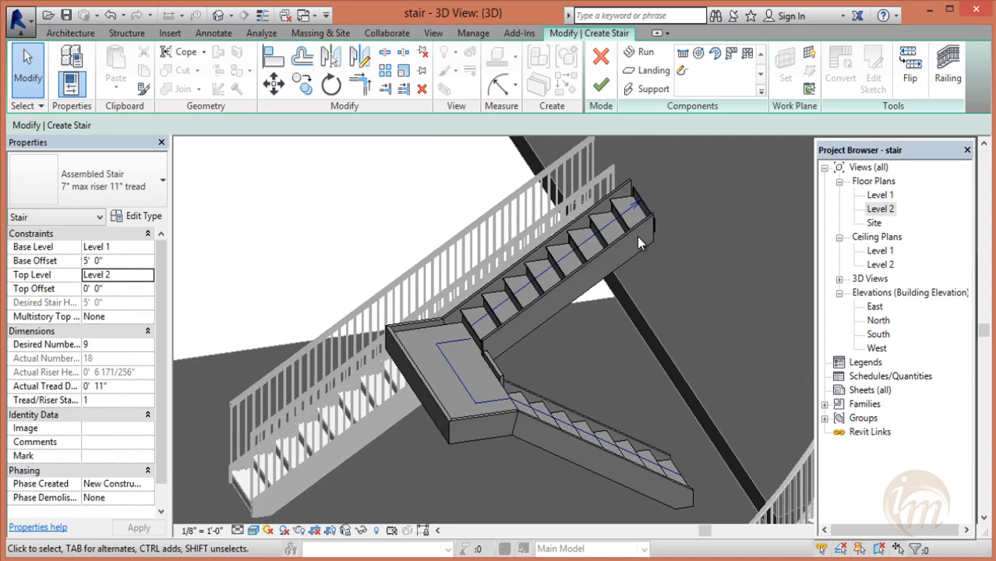
middle_click_drag(579, 364, 623, 451, "shift")
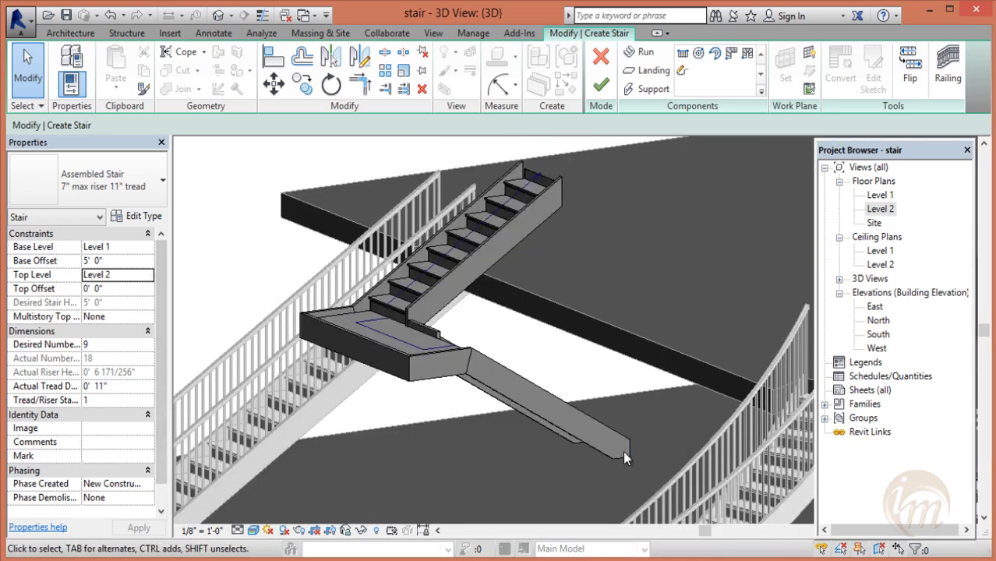
left_click(596, 452)
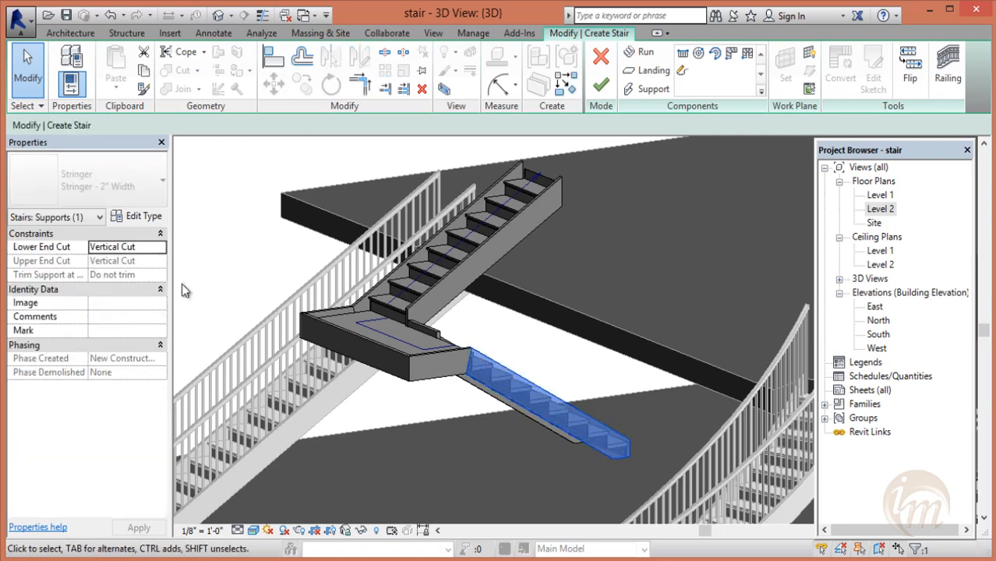
key("Escape")
left_click(477, 392)
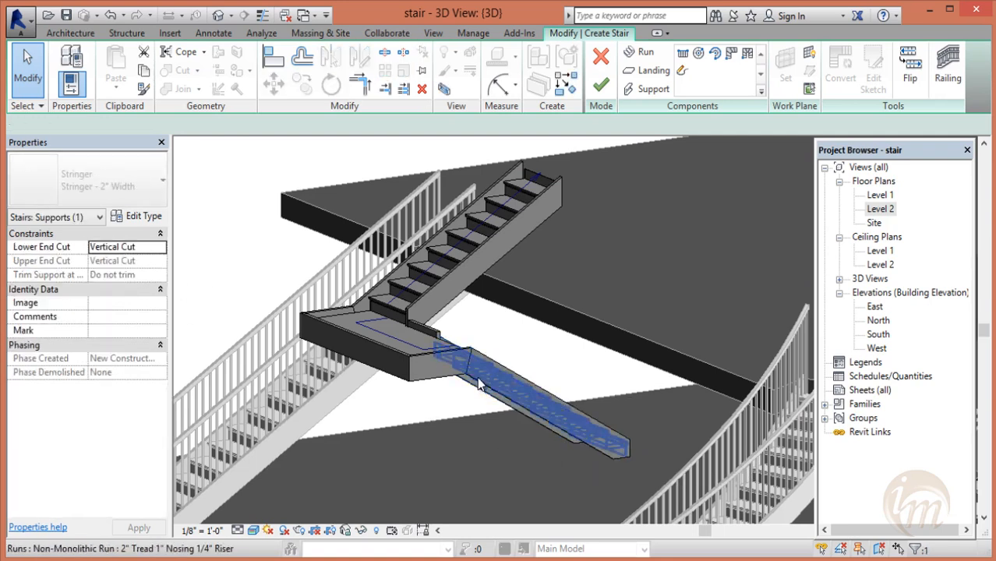
key("Escape")
middle_click_drag(511, 380, 469, 364, "shift")
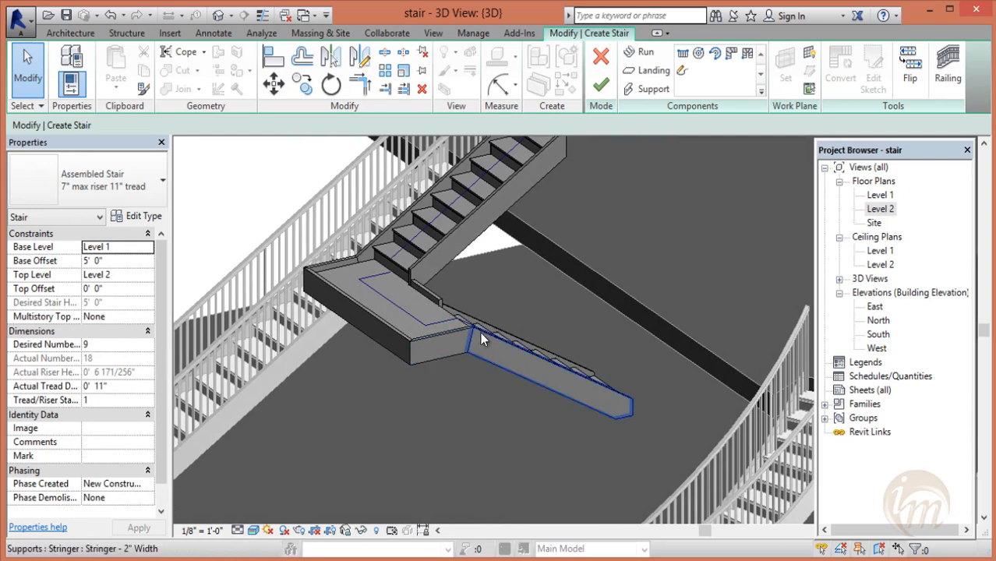
- Finish the U-shaped stair and set its base offset to 0
left_click(601, 84)
middle_click_drag(469, 348, 569, 390, "shift")
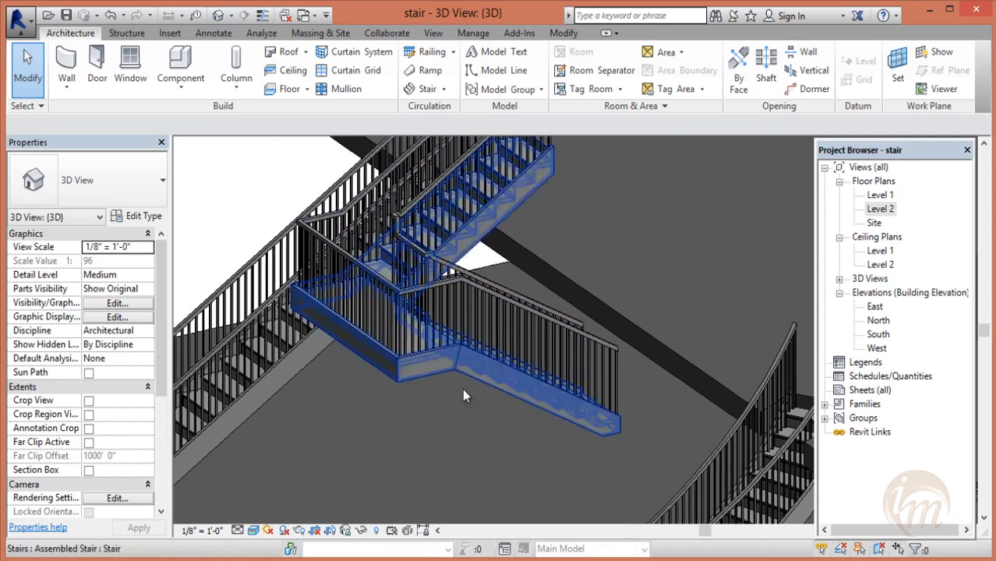
left_click(511, 396)
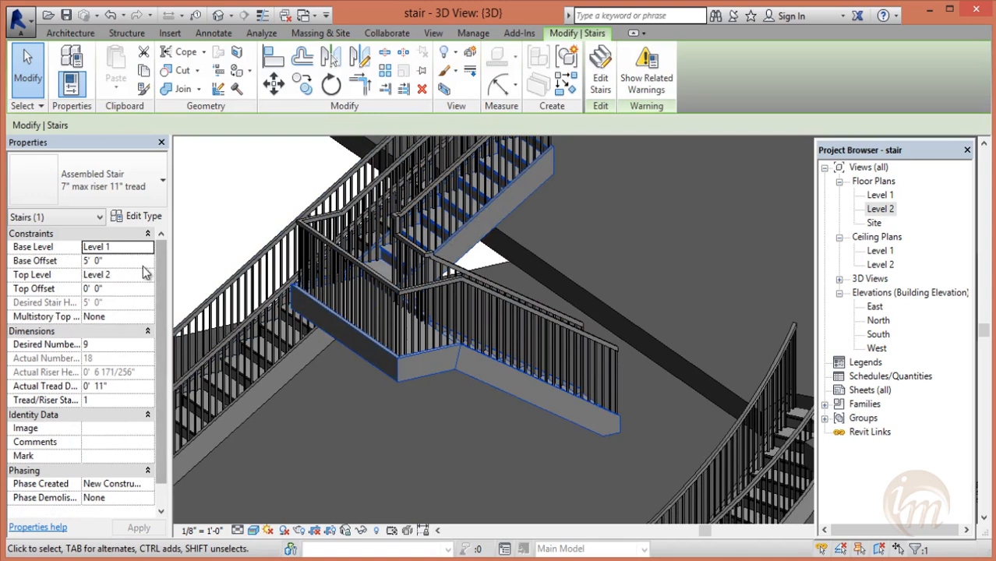
left_click(131, 261)
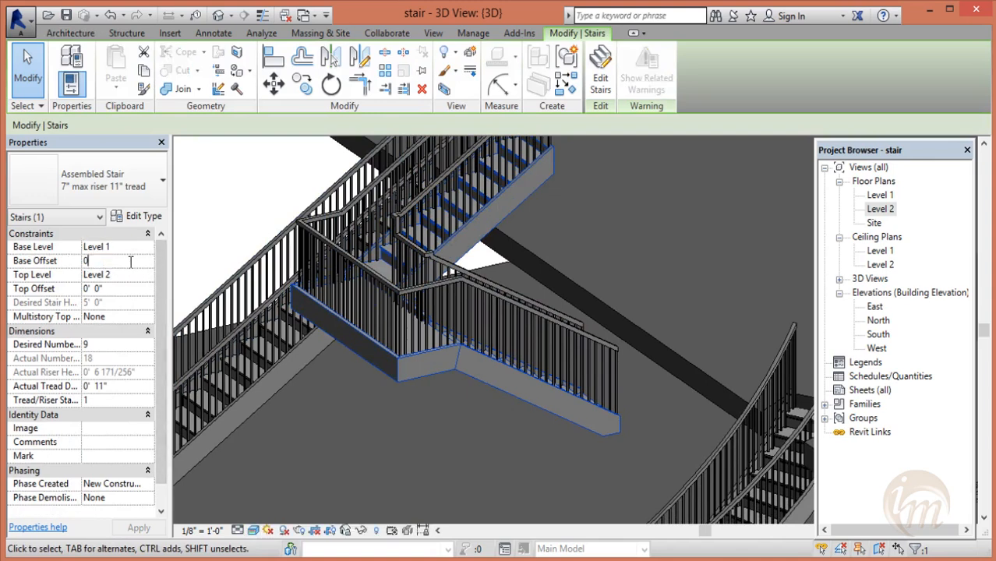
key("Return")
key("Escape")
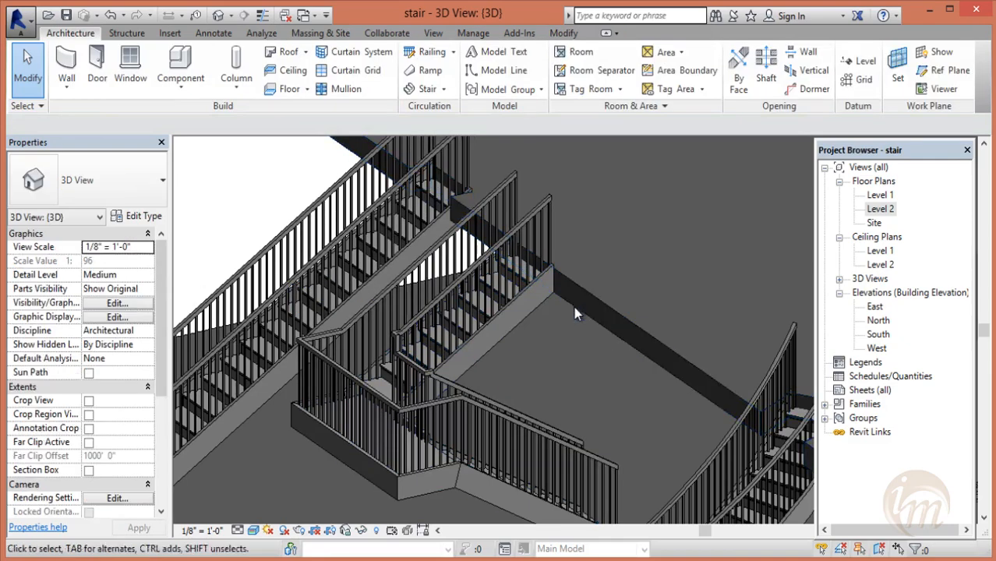
- Edit the U-shaped stair from the Level 2 floor plan, delete its automatic landing and finish the stair with two separate runs
middle_click_drag(545, 351, 672, 414, "shift")
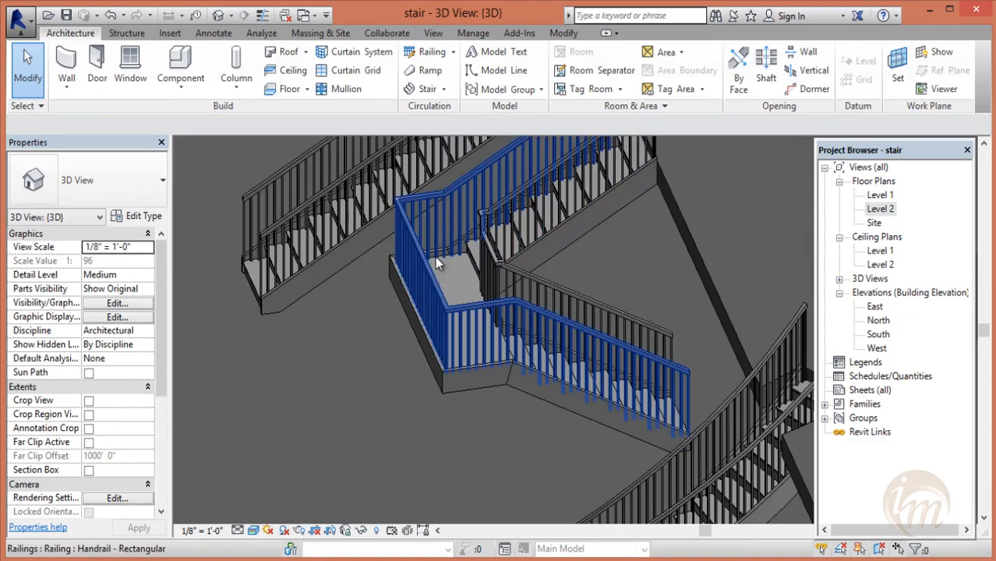
middle_click_drag(435, 264, 467, 359)
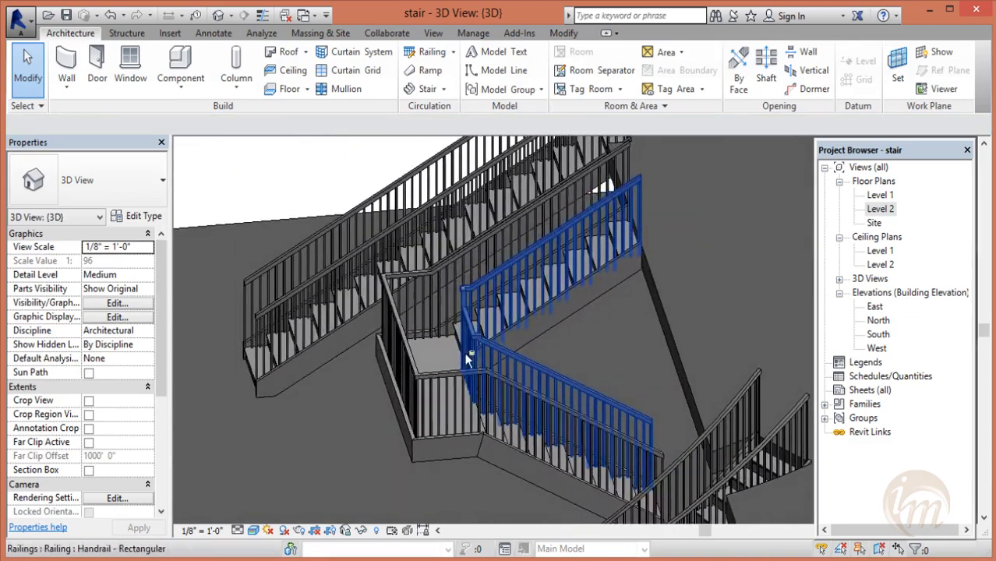
middle_click_drag(557, 398, 546, 323)
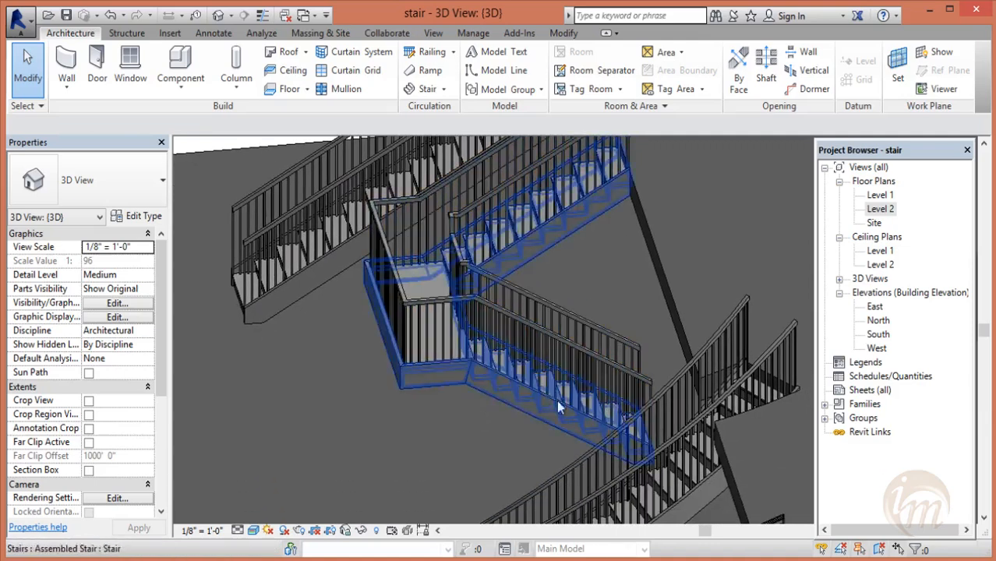
middle_click_drag(538, 371, 513, 382, "shift")
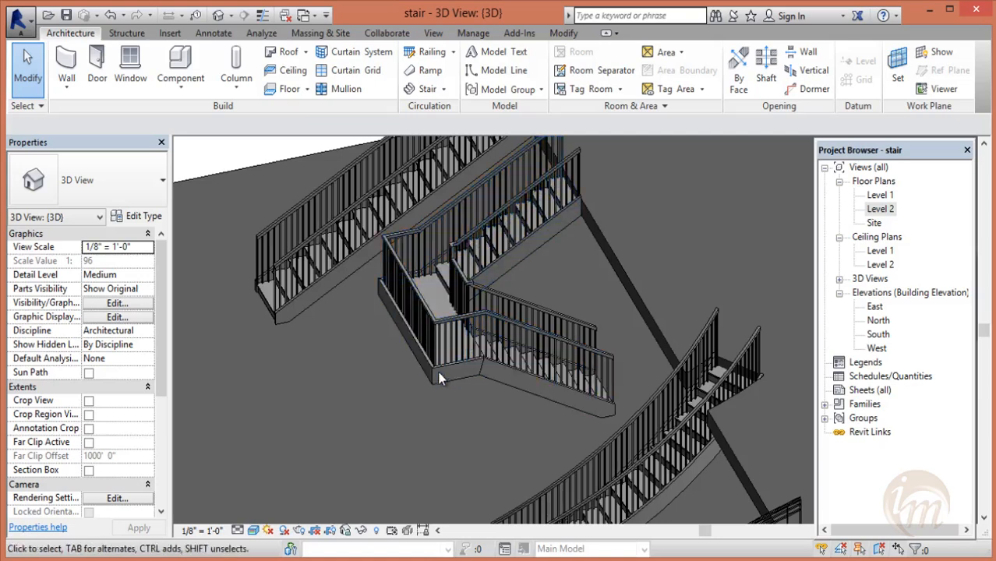
double_click(881, 208)
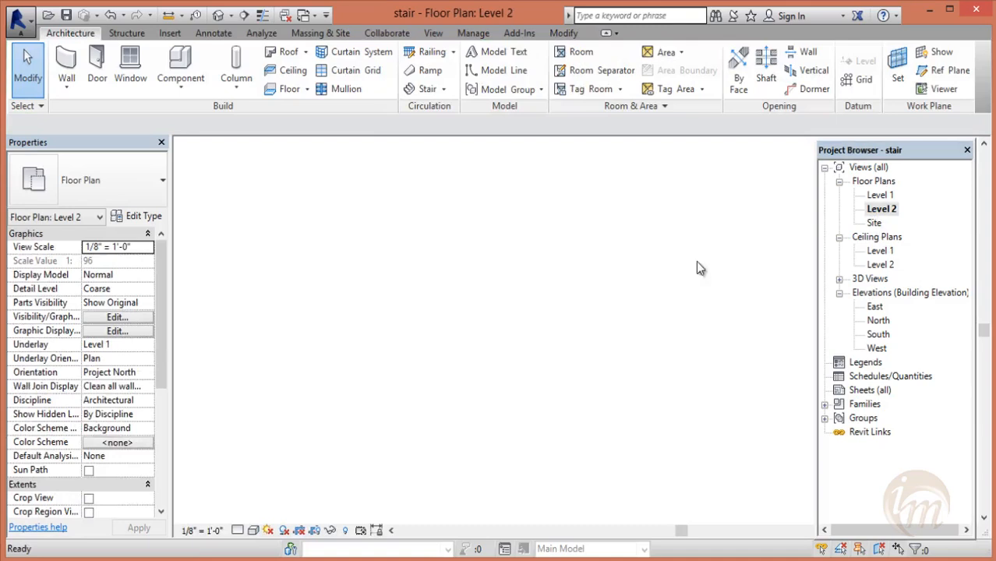
double_click(464, 302)
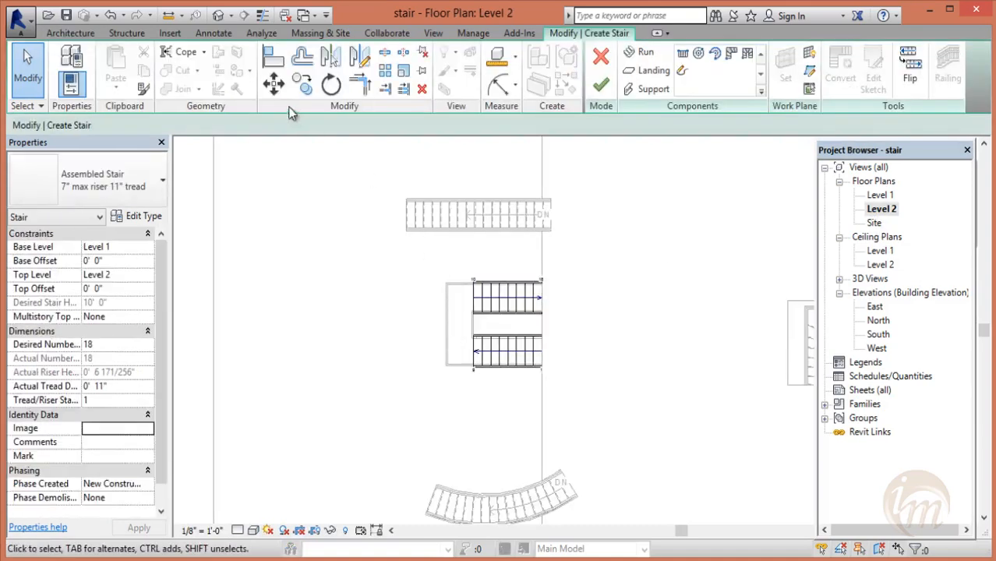
left_click(218, 16)
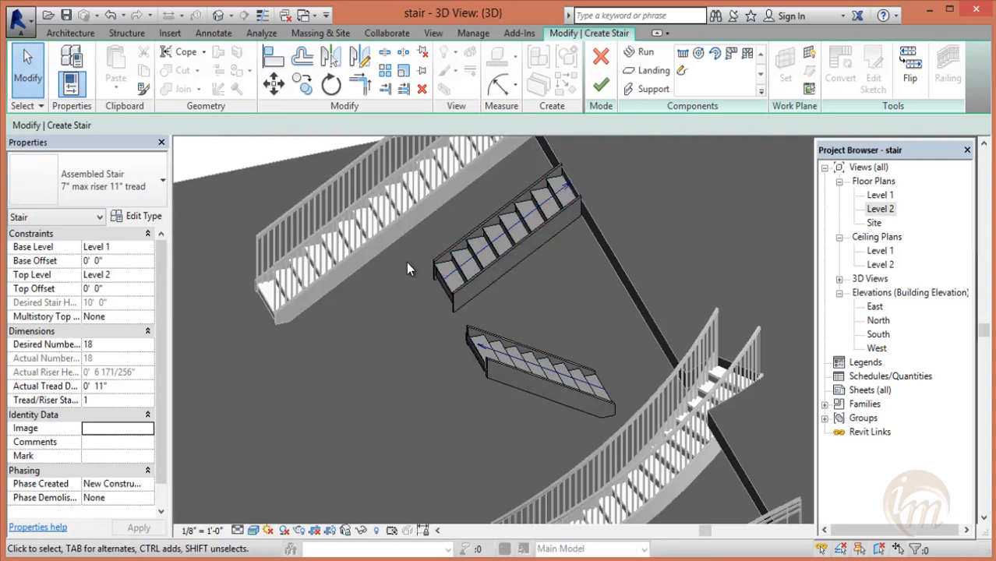
left_click(602, 85)
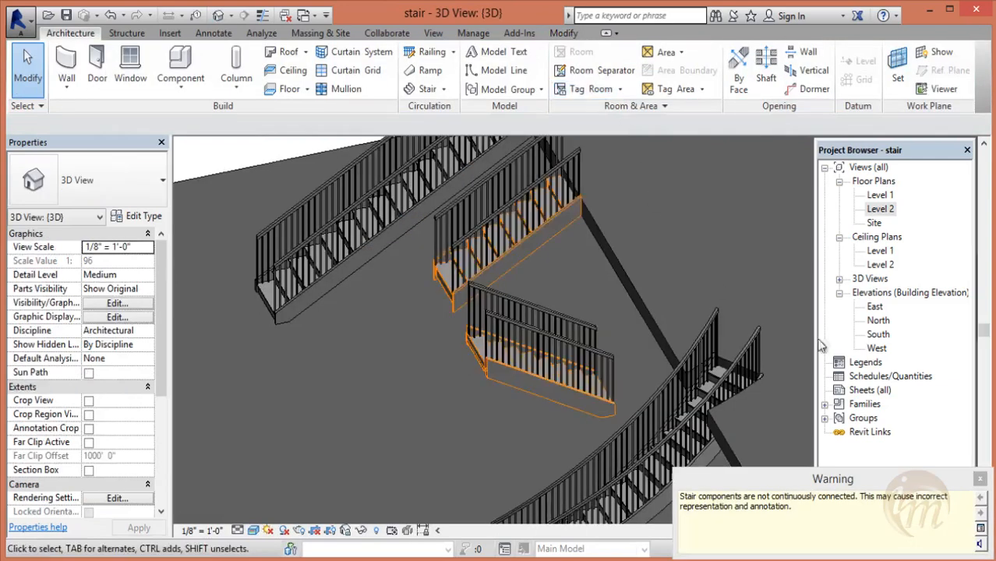
left_click(981, 478)
middle_click_drag(499, 343, 481, 410, "shift")
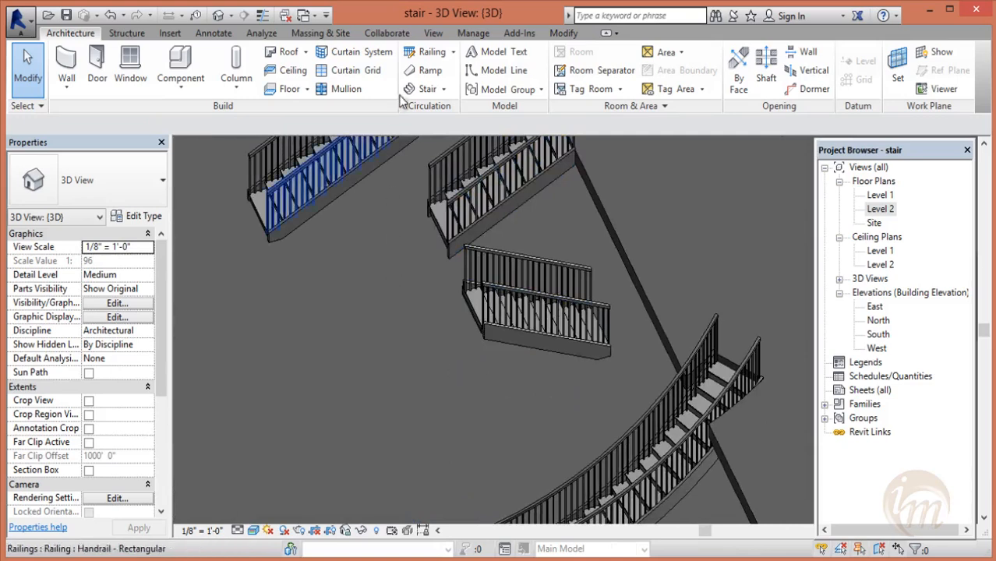
- Start a new stair in the Level 2 plan and sketch a rectangular landing boundary, about 2'-8" by 8'-9", spanning the ends of both short runs
left_click(425, 89)
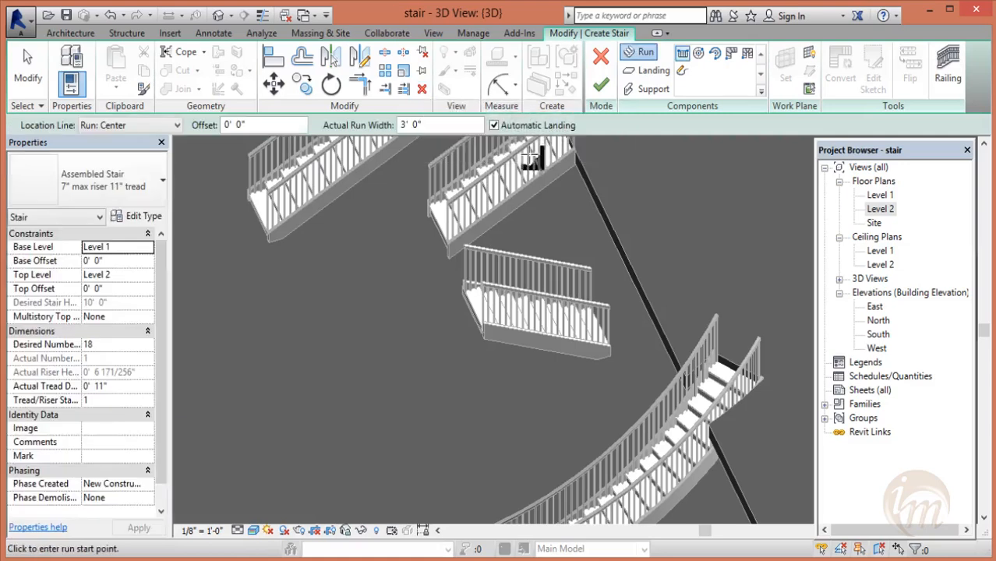
left_click(653, 72)
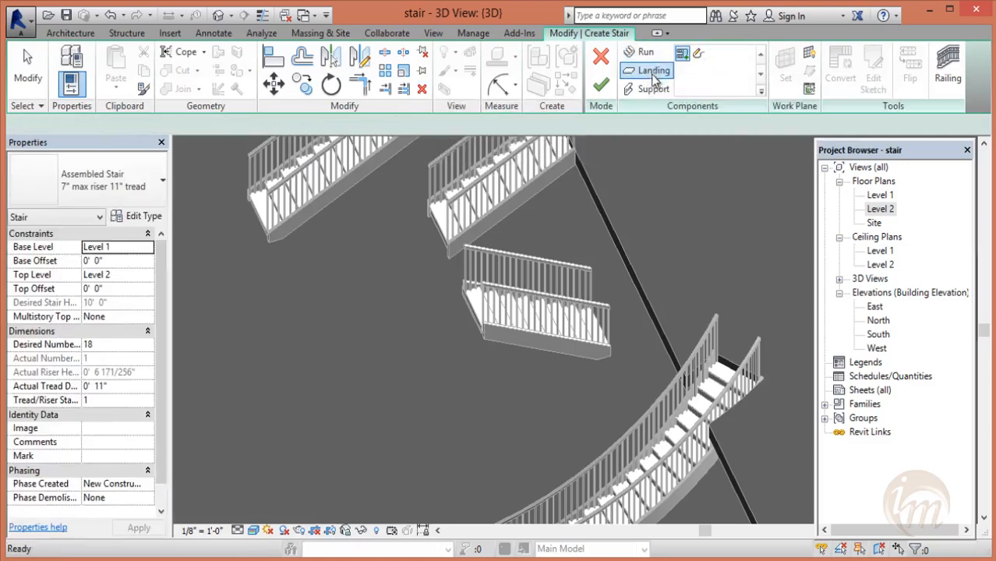
double_click(881, 209)
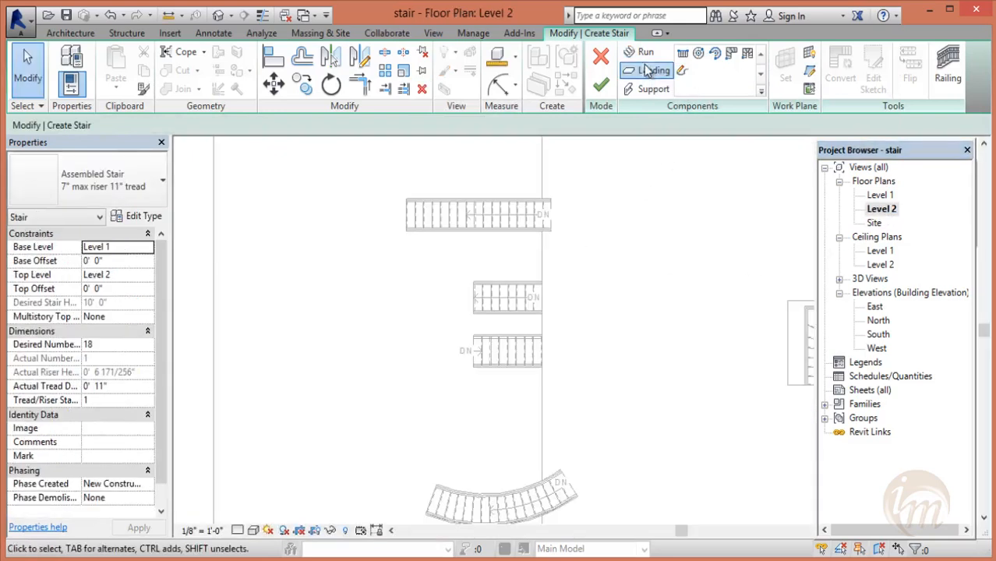
left_click(683, 72)
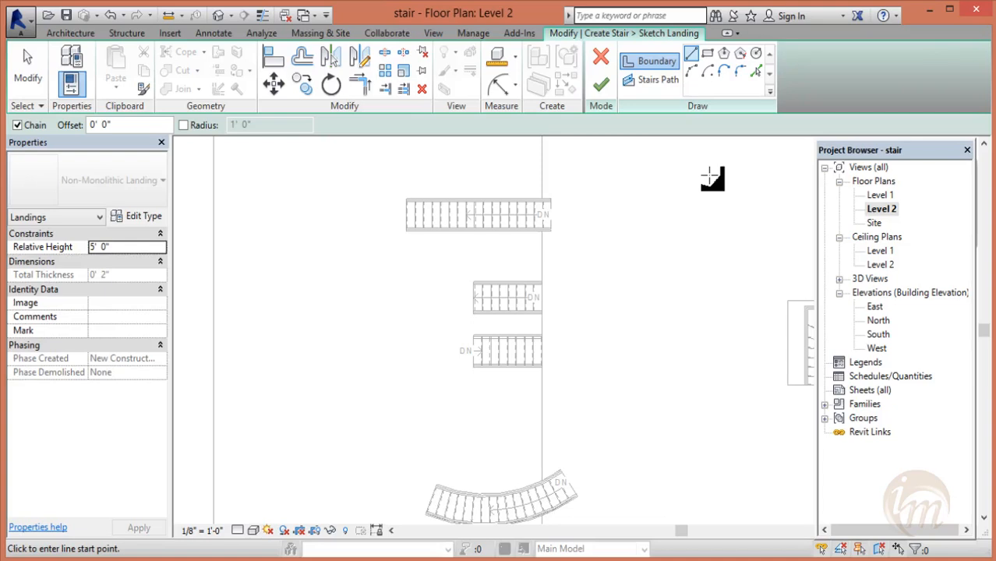
left_click(707, 53)
scroll(495, 294, "up", 2)
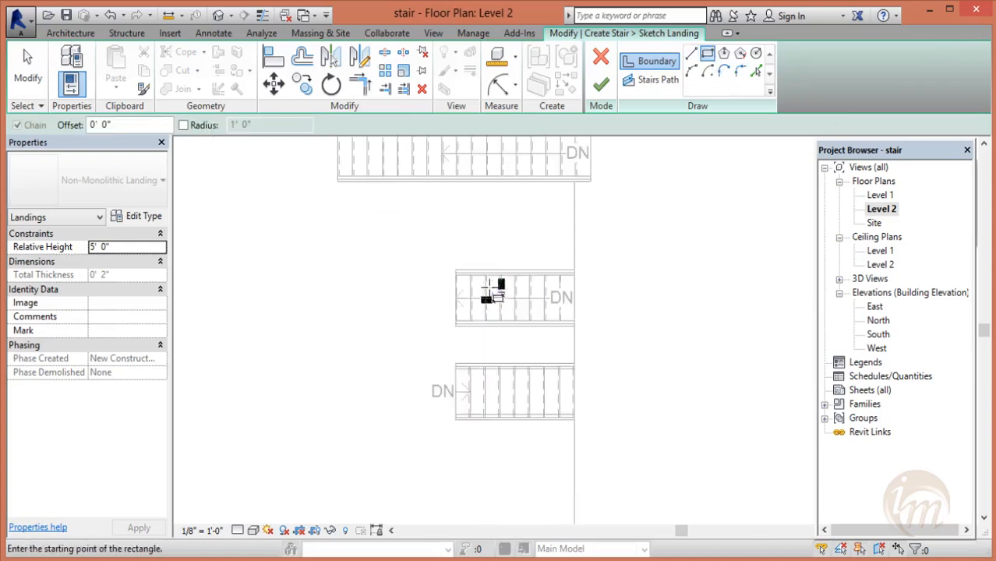
scroll(493, 294, "up", 3)
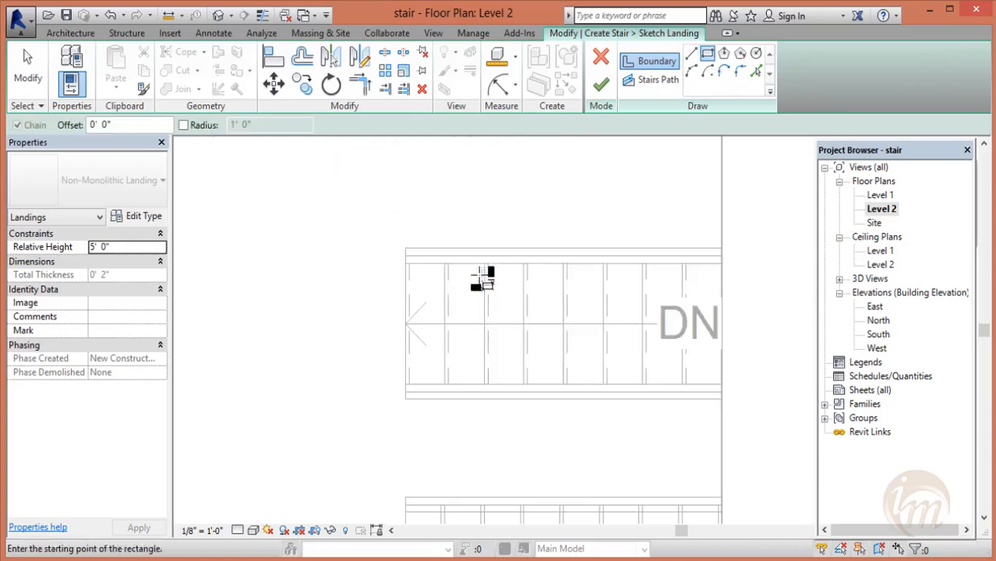
left_click(404, 248)
middle_click_drag(352, 371, 403, 253)
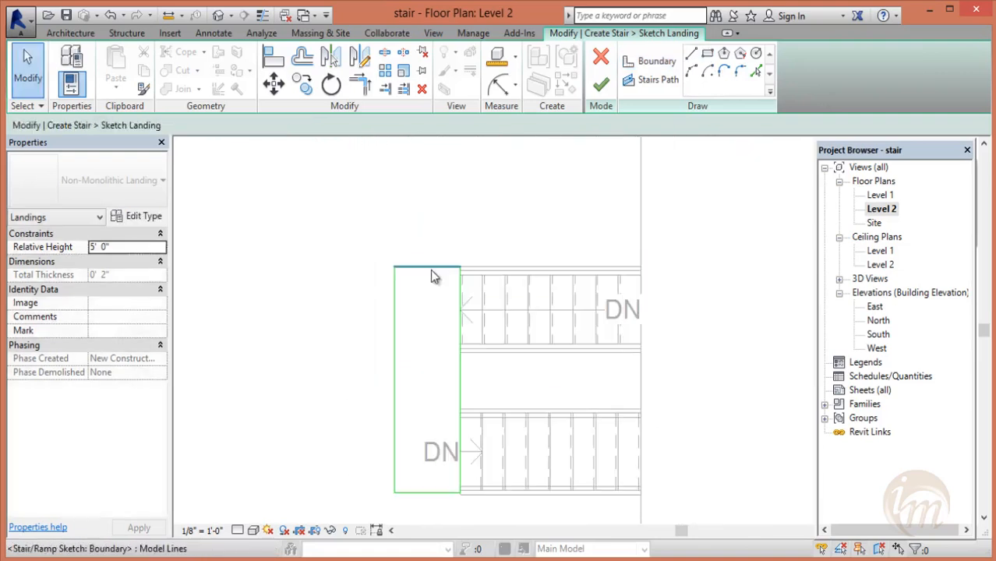
- Widen the rectangular landing boundary by editing the distance to its outer edge, and finish the landing sketch
left_click(433, 268)
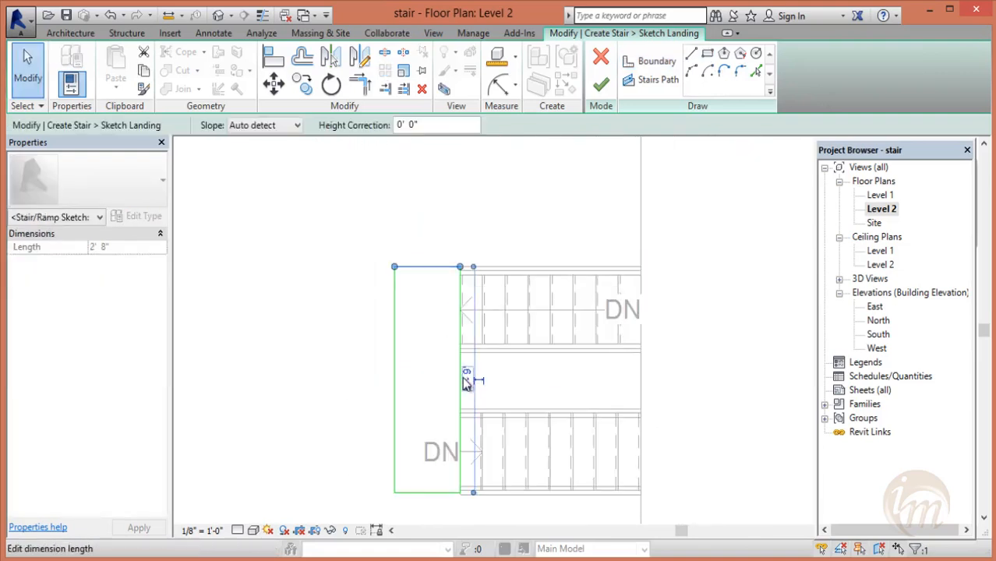
left_click(420, 449)
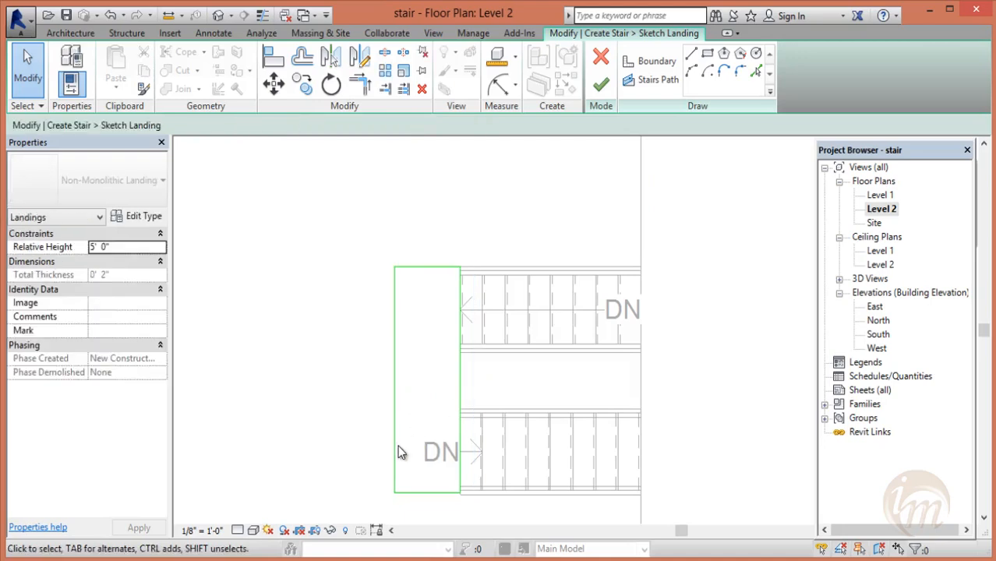
left_click(400, 455)
left_click(433, 245)
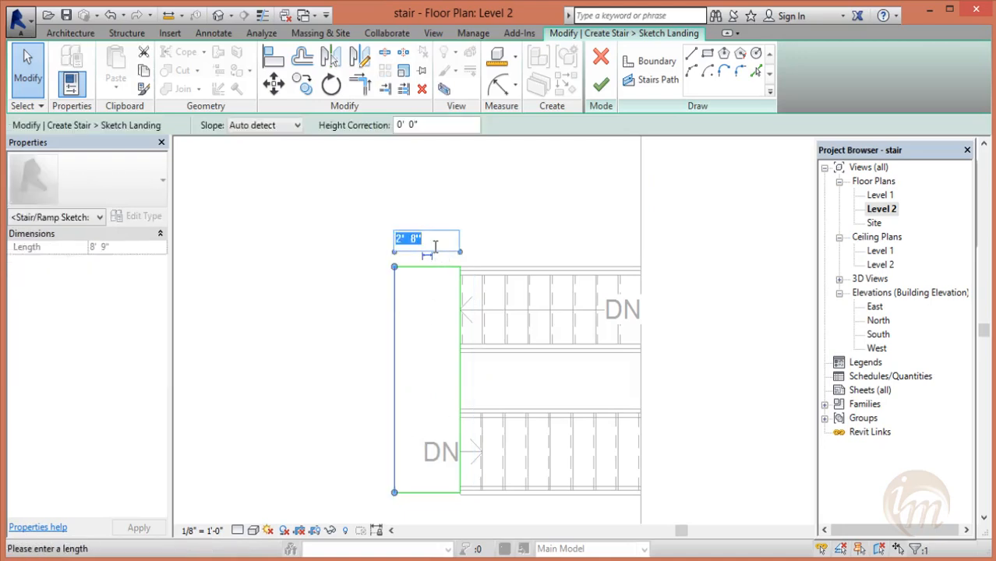
left_click(502, 271)
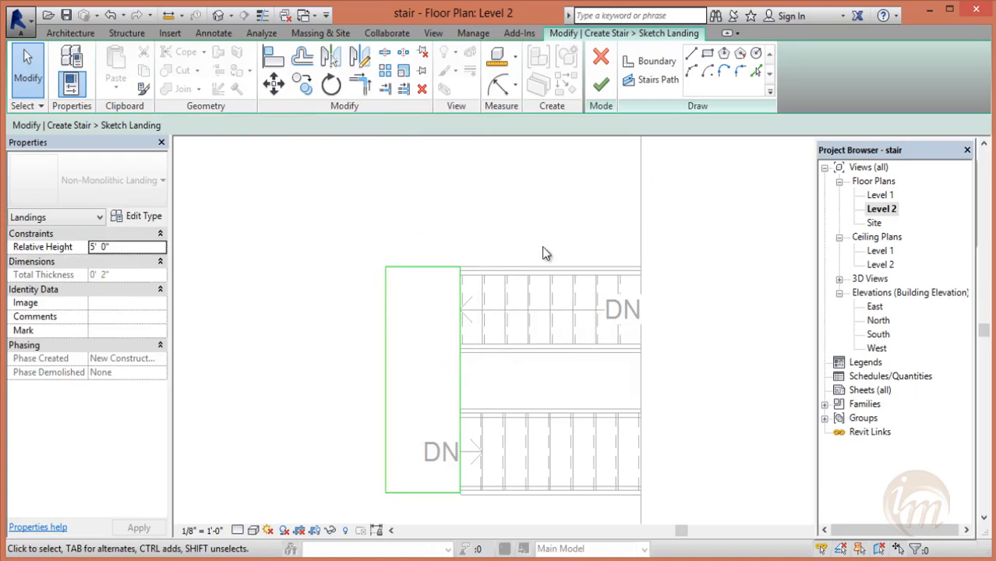
left_click(601, 84)
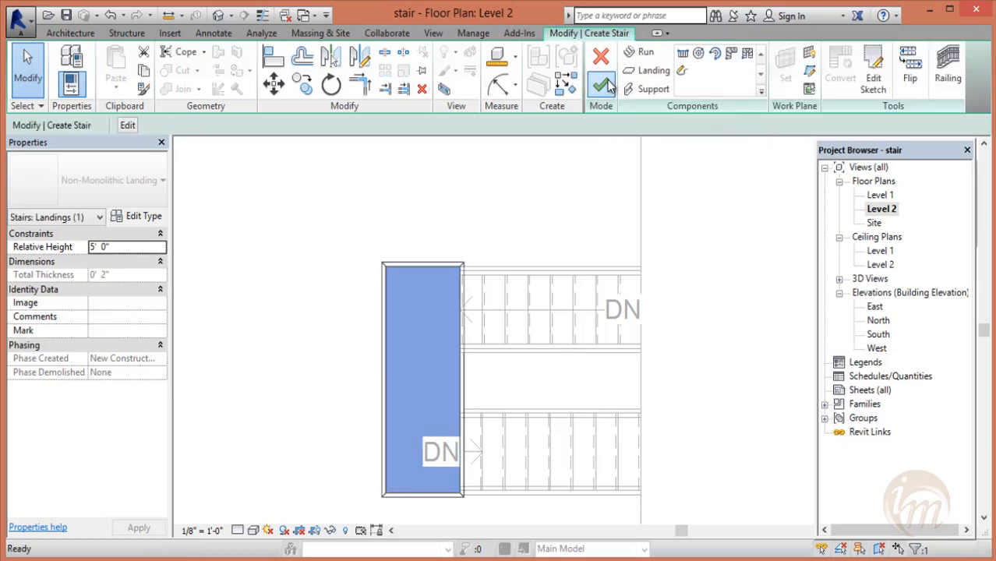
- In the 3D view, delete the landing's stringer along the edge that meets the two runs
left_click(218, 18)
middle_click_drag(493, 396, 422, 508, "shift")
middle_click_drag(460, 324, 416, 369)
scroll(392, 307, "up", 2)
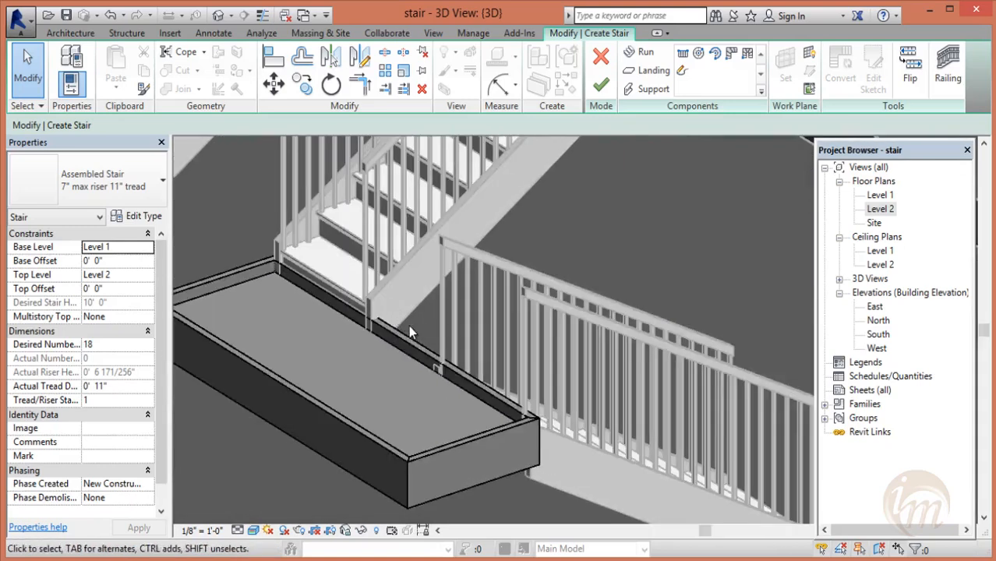
left_click(425, 364)
key("Escape")
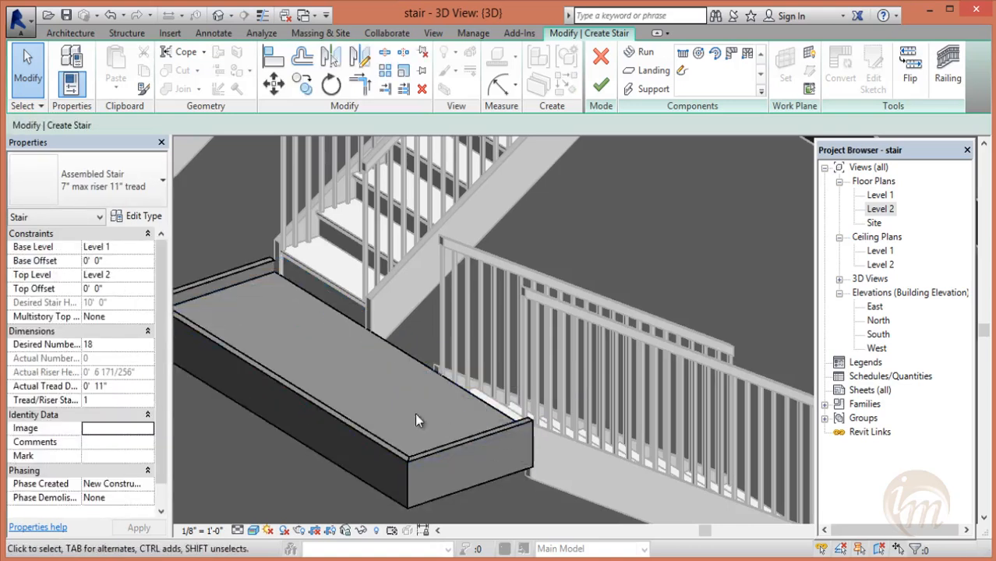
- Examine the landing in 3D, checking its remaining side stringers and where it meets the two runs
middle_click_drag(362, 396, 460, 343, "shift")
scroll(421, 204, "up", 8)
scroll(470, 271, "down", 1)
scroll(468, 269, "down", 5)
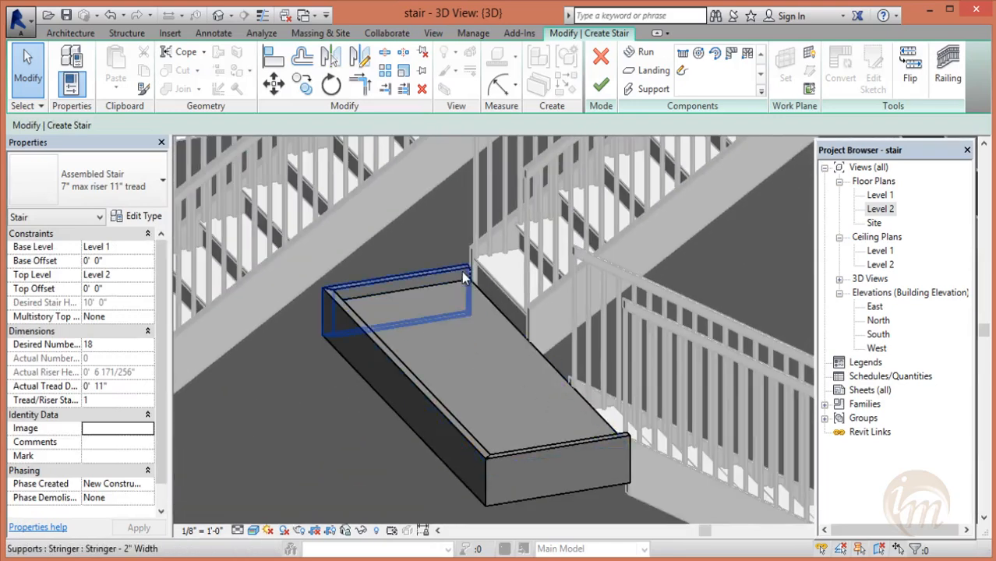
left_click(463, 274)
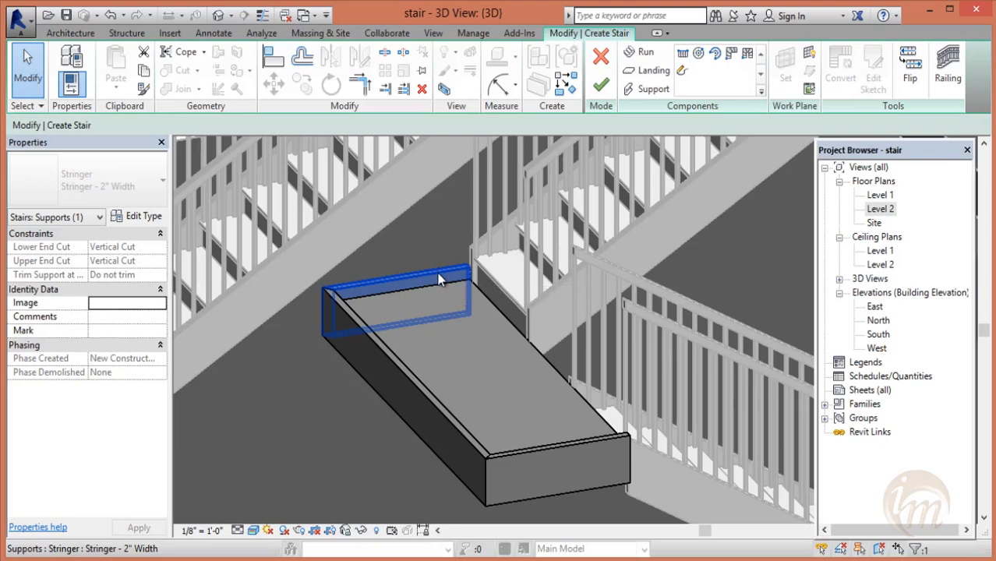
key("Escape")
middle_click_drag(479, 328, 500, 400, "shift")
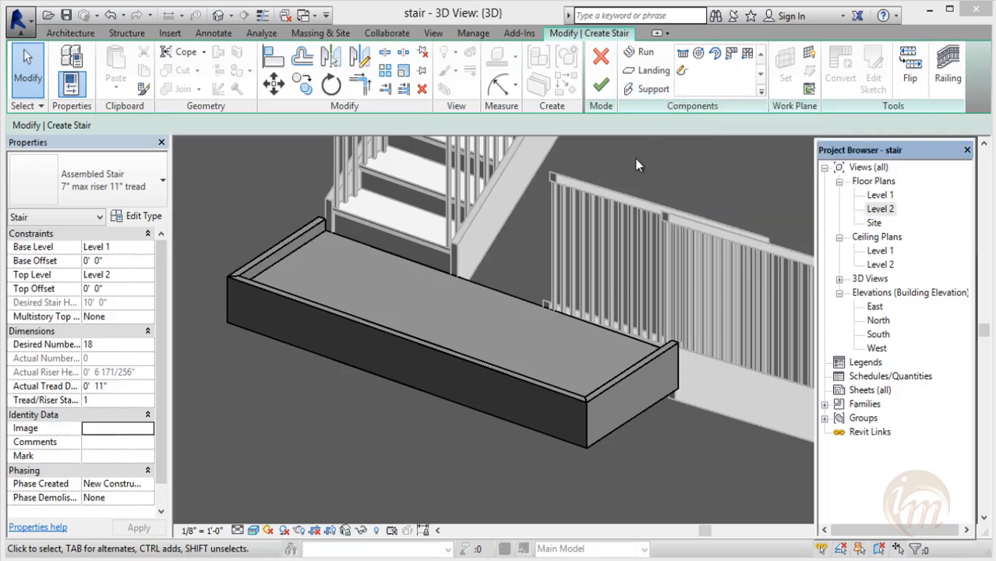
middle_click_drag(479, 296, 537, 226, "shift")
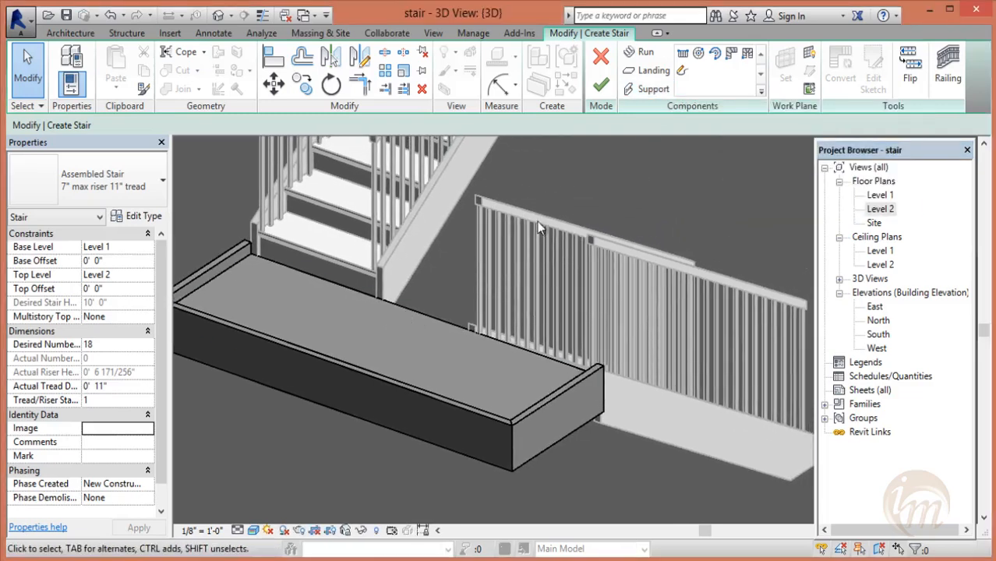
- Finish the landing stair, dismiss the warning and remove the automatic railing around the landing
left_click(601, 86)
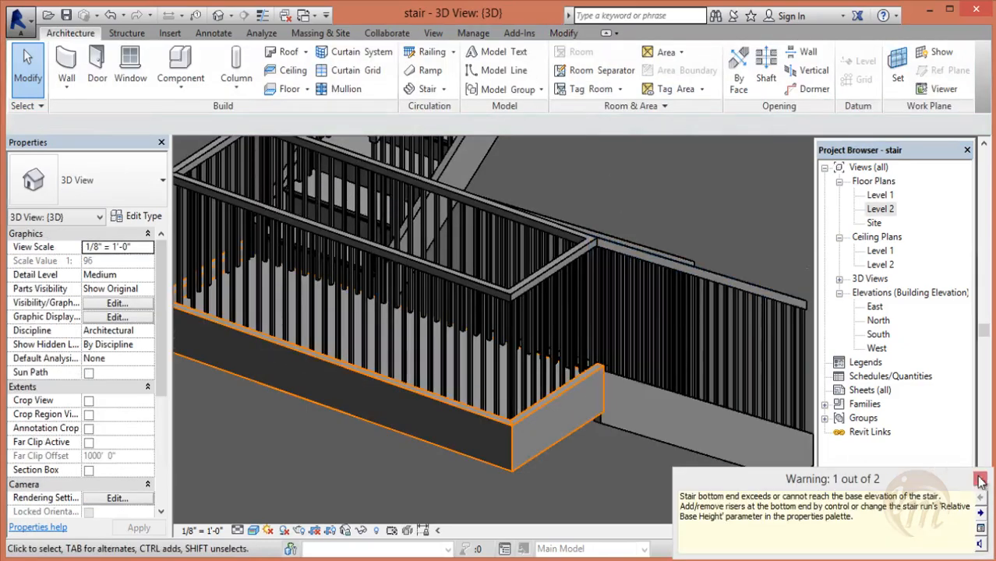
left_click(980, 481)
middle_click_drag(471, 309, 511, 363, "shift")
middle_click_drag(521, 291, 551, 538)
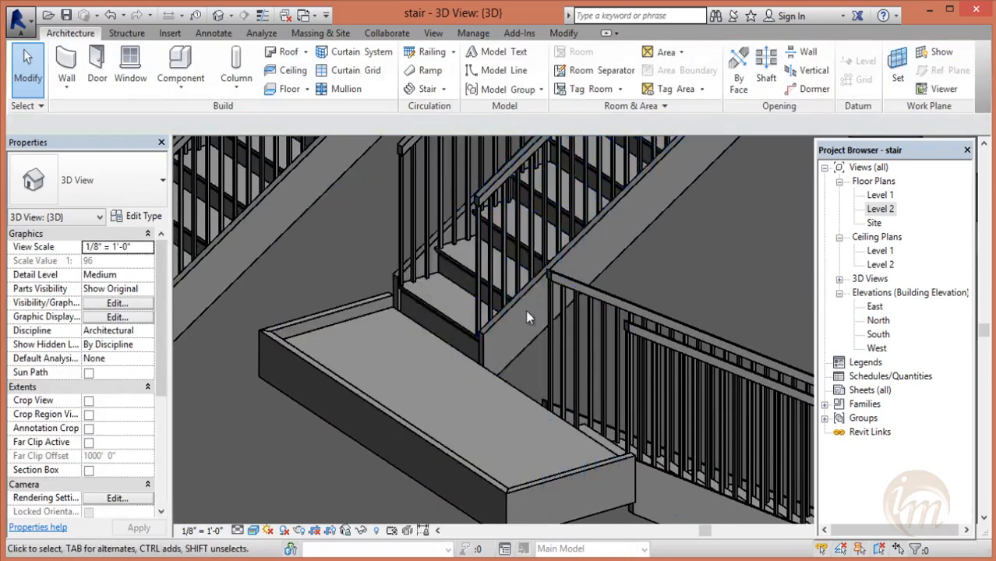
middle_click_drag(526, 309, 623, 258, "shift")
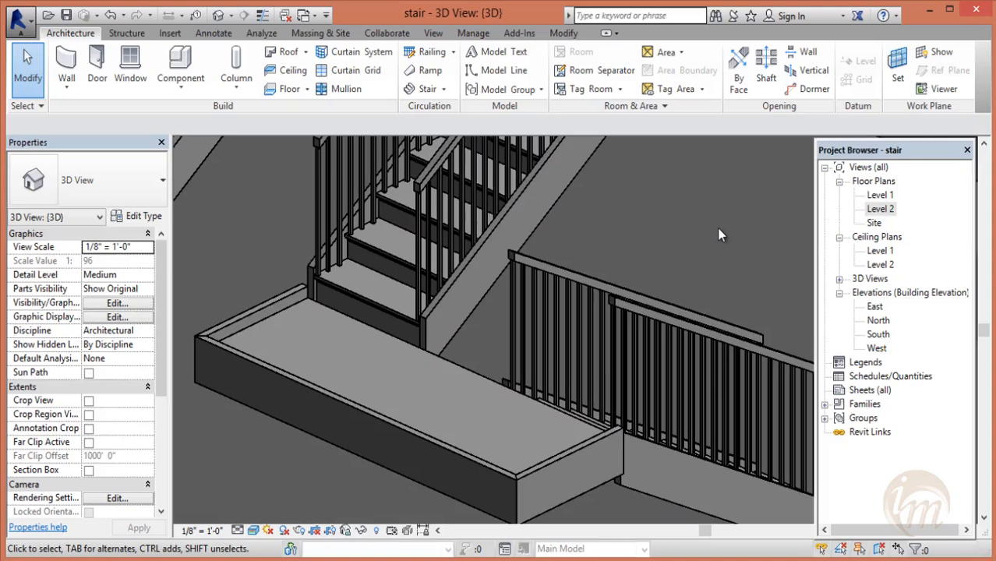
scroll(717, 229, "down", 3)
middle_click_drag(667, 305, 566, 319, "shift")
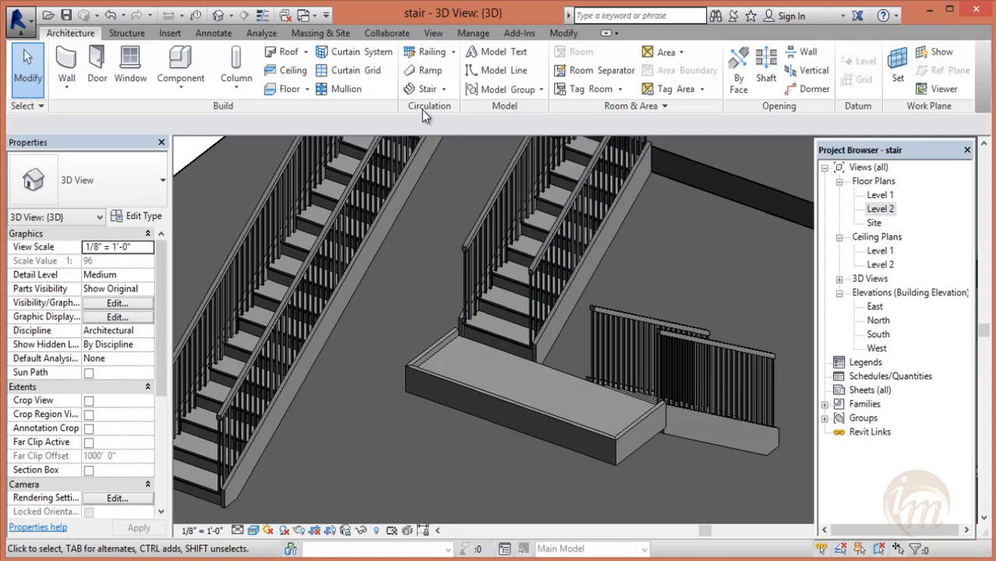
- Start a sketched railing path in the Level 2 plan and draw a line about 3'-1" long along the landing's upper side stringer
left_click(455, 57)
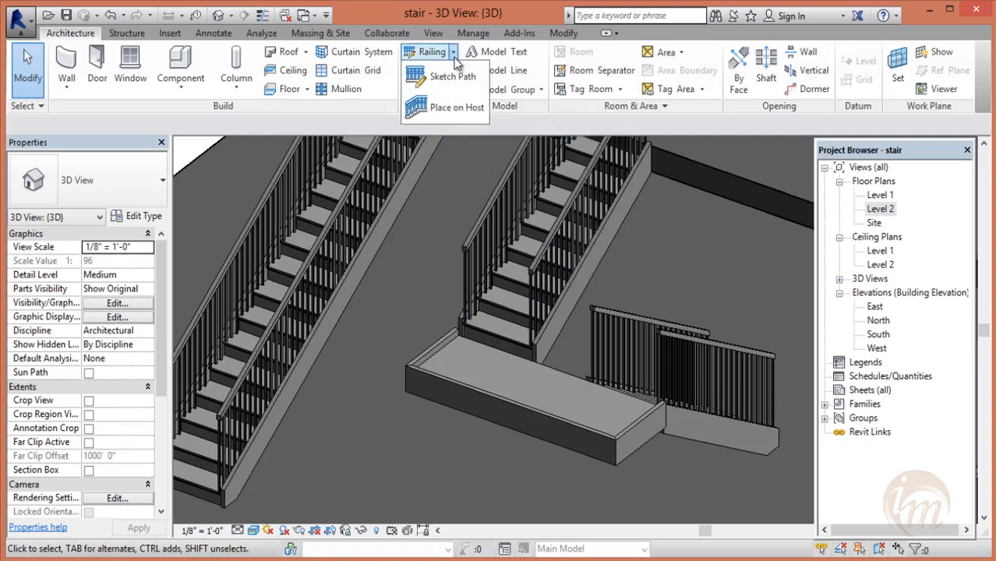
left_click(452, 77)
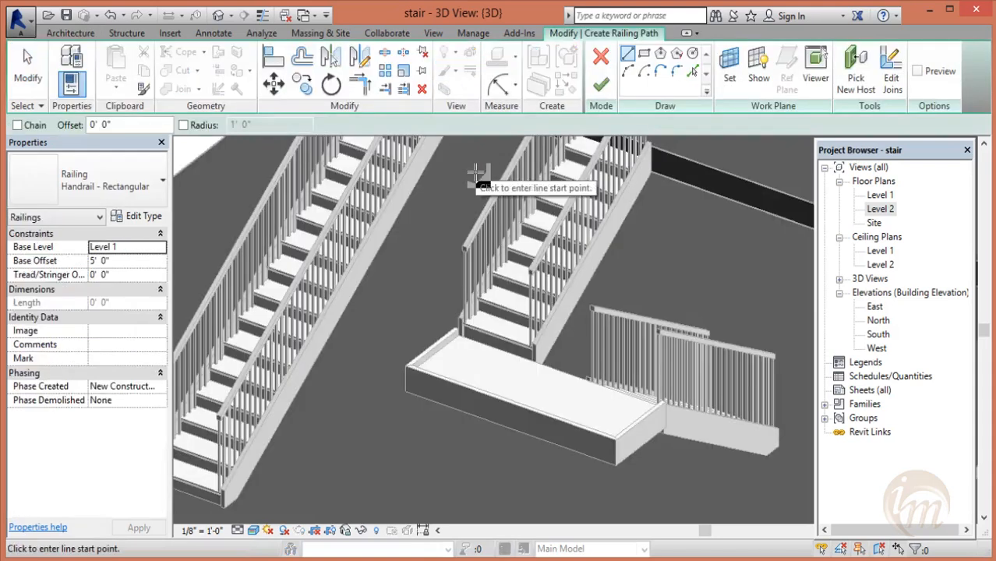
double_click(879, 210)
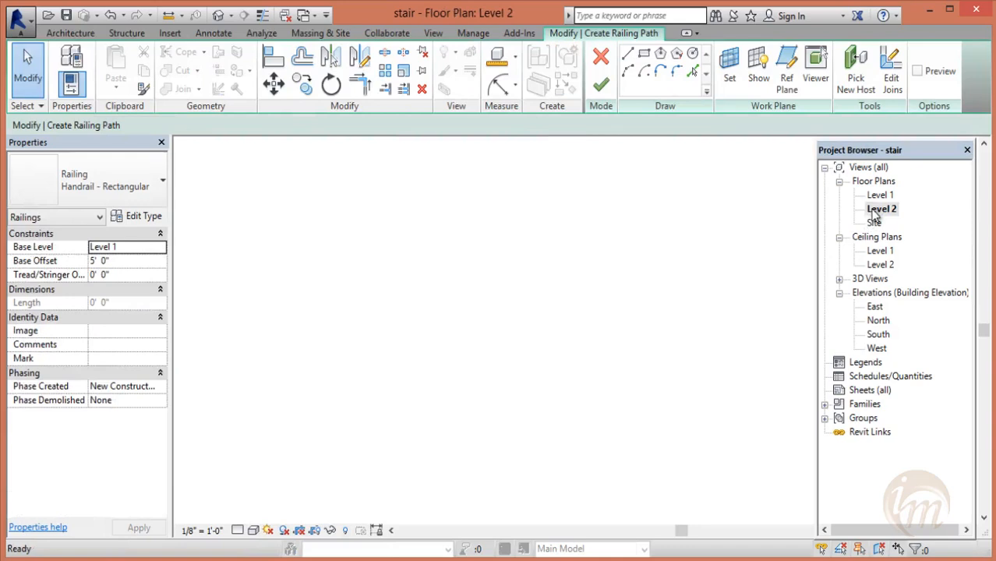
left_click(627, 56)
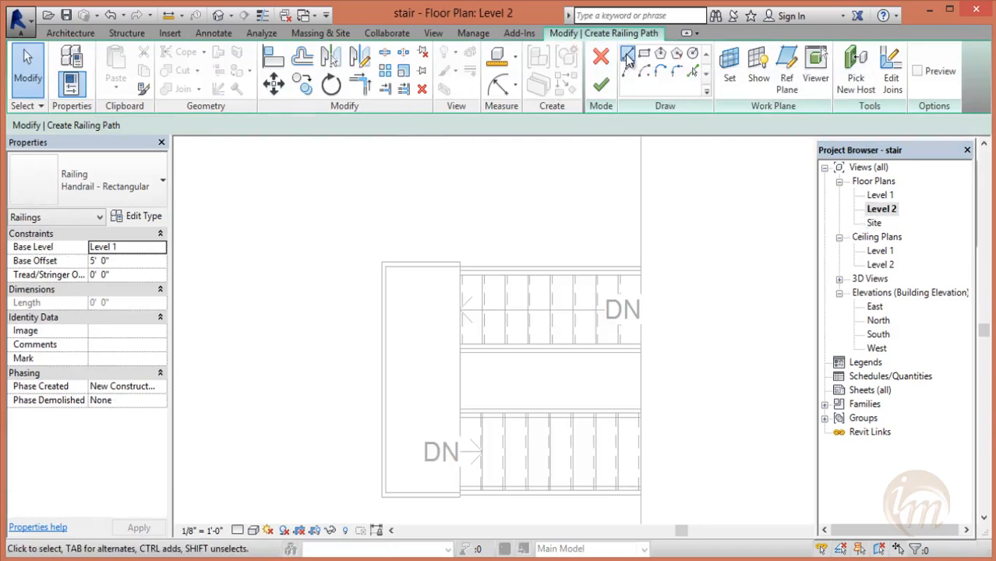
scroll(429, 289, "up", 4)
scroll(503, 250, "up", 2)
left_click(501, 247)
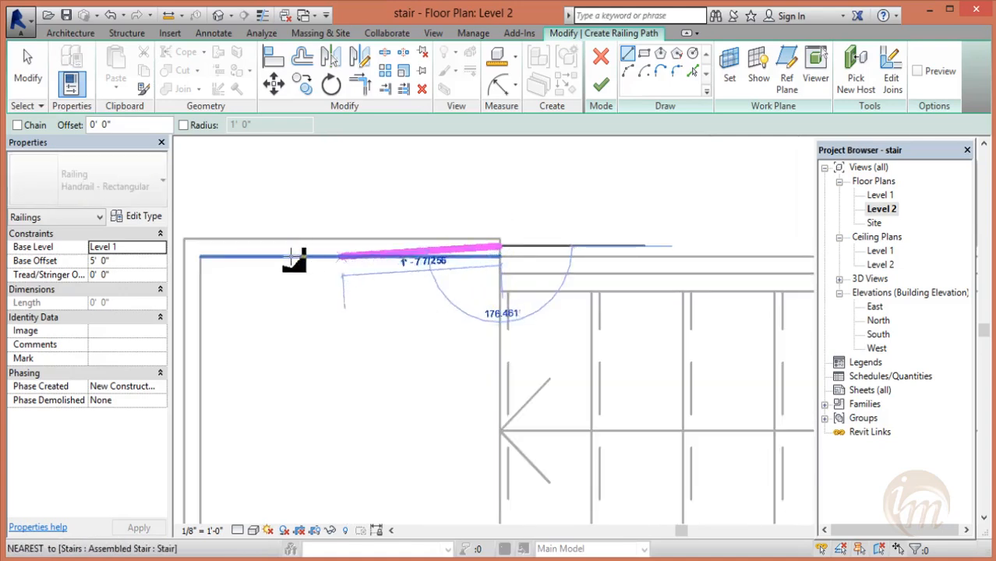
left_click(195, 247)
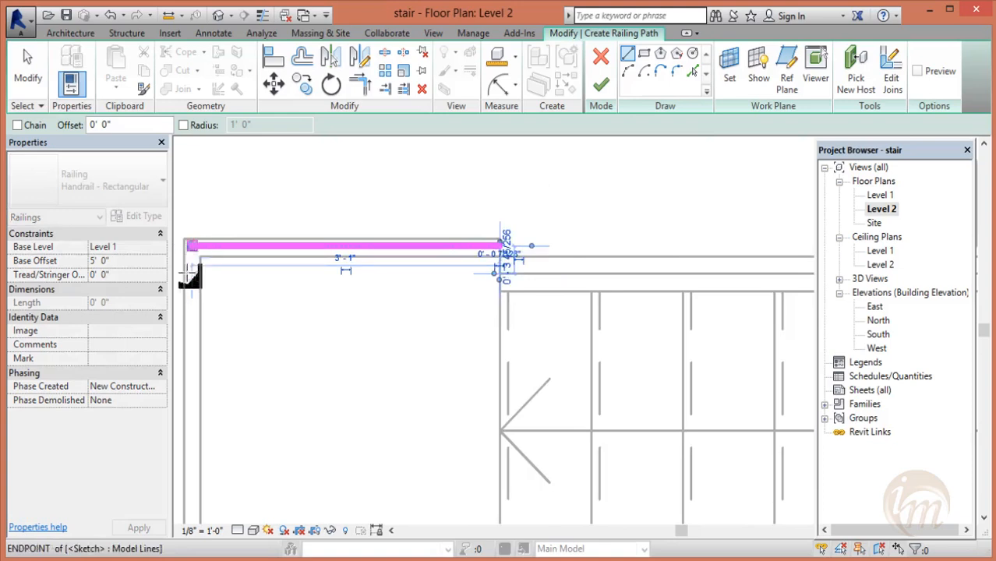
- Continue the railing path from the first line's outer end along the full length of the landing's outer stringer
middle_click_drag(212, 362, 238, 215)
scroll(269, 222, "down", 1)
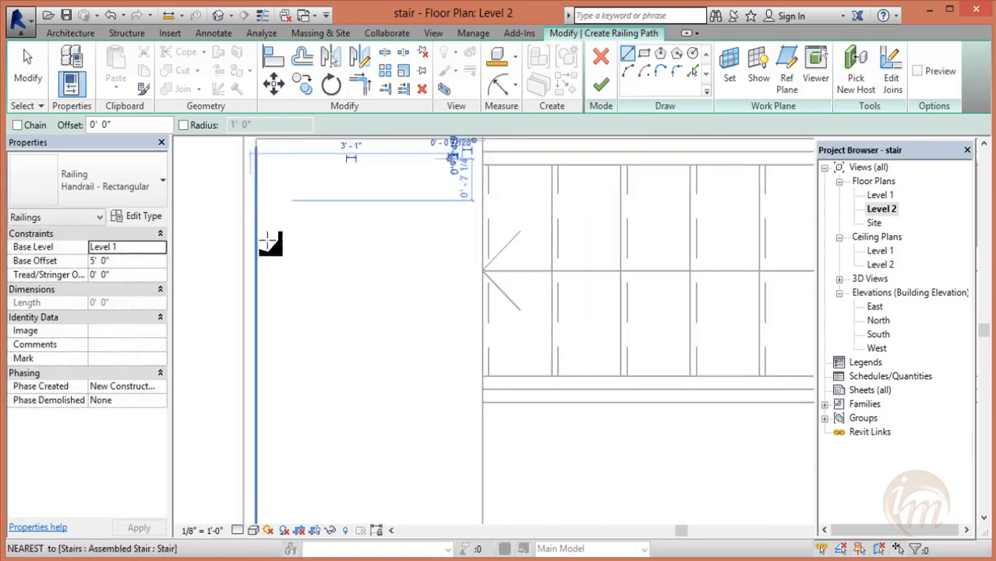
scroll(260, 159, "down", 1)
scroll(254, 159, "up", 1)
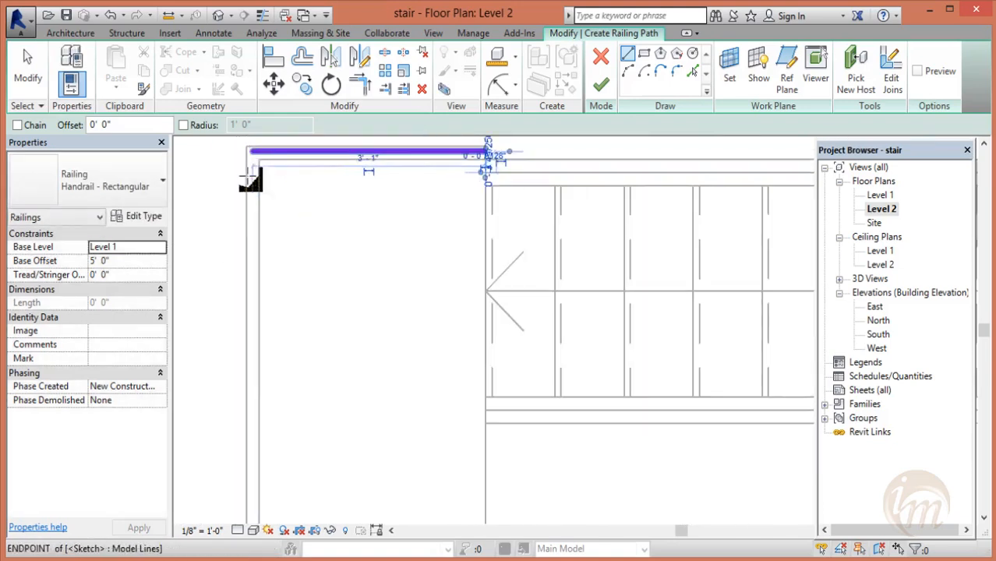
left_click(251, 152)
middle_click_drag(237, 417, 314, 201)
scroll(341, 335, "down", 2)
middle_click_drag(352, 407, 360, 337)
scroll(340, 435, "up", 4)
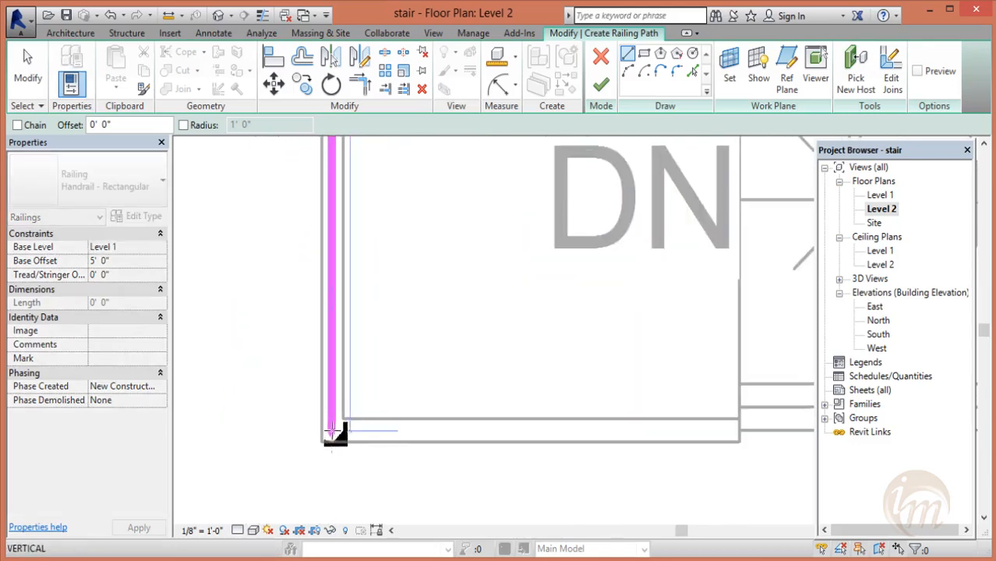
left_click(331, 426)
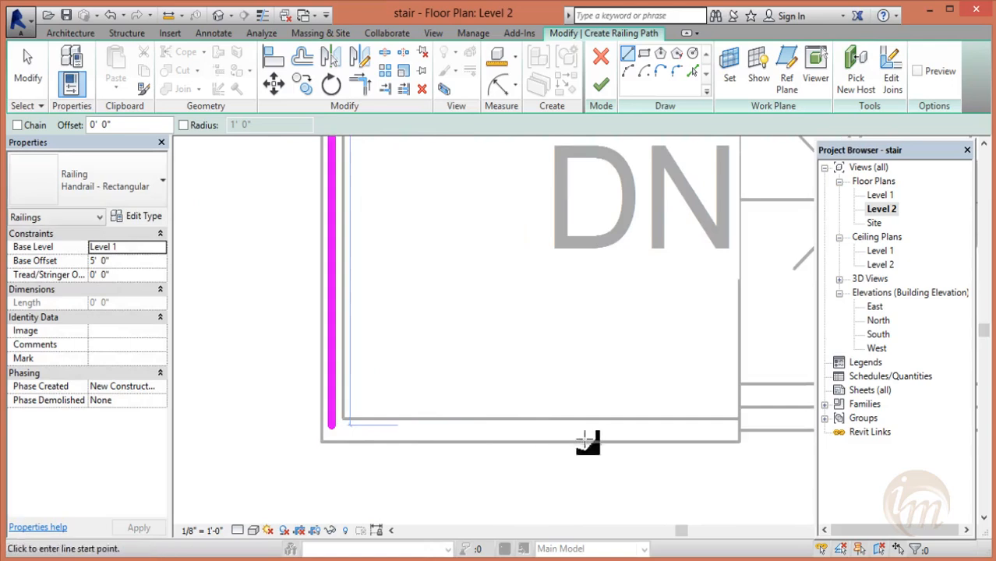
- Draw the last railing path line, about 3'-1" long, along the lower side stringer back to the lower run
left_click(333, 426)
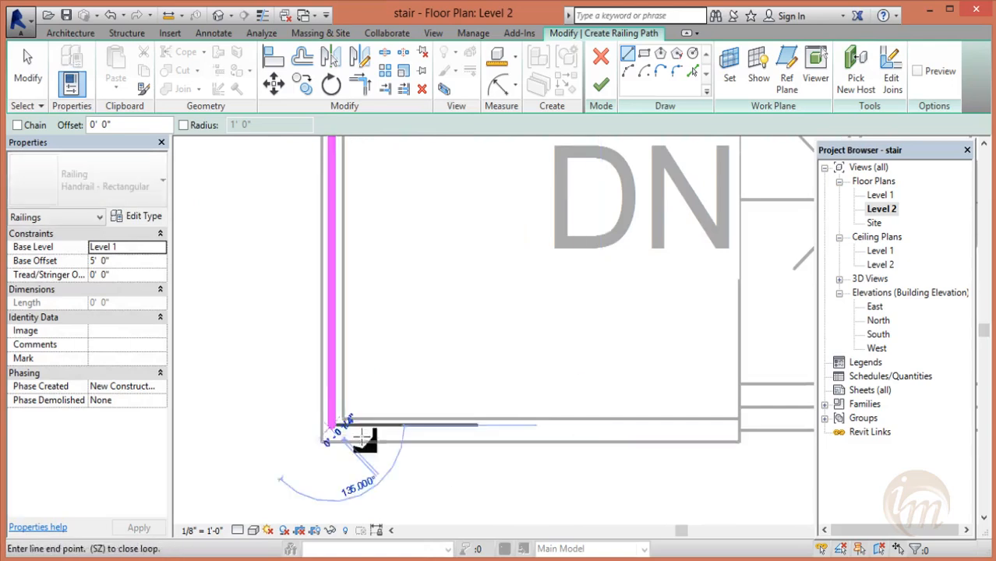
left_click(738, 431)
scroll(731, 438, "up", 2)
scroll(601, 446, "down", 5)
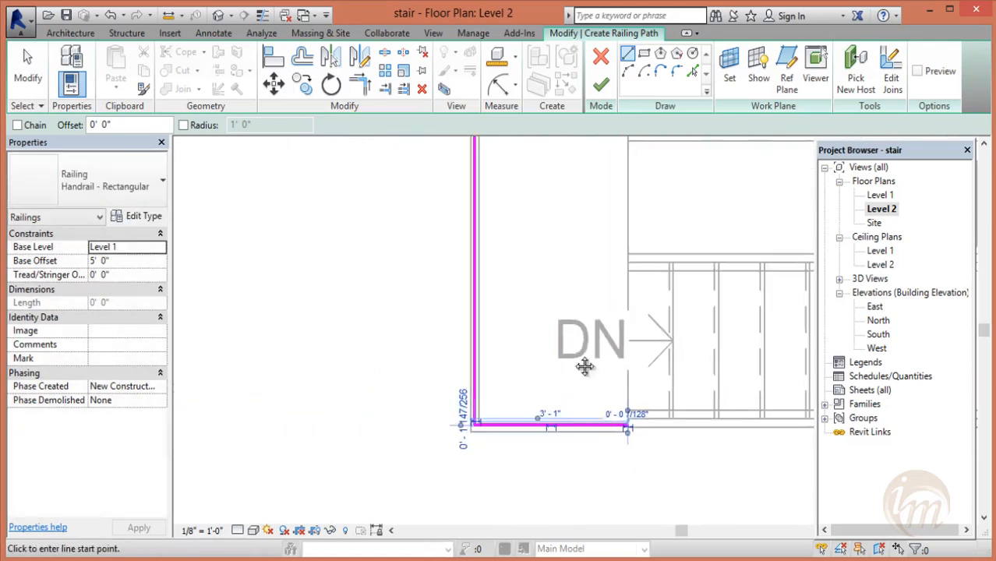
middle_click_drag(585, 365, 503, 470)
scroll(537, 309, "down", 2)
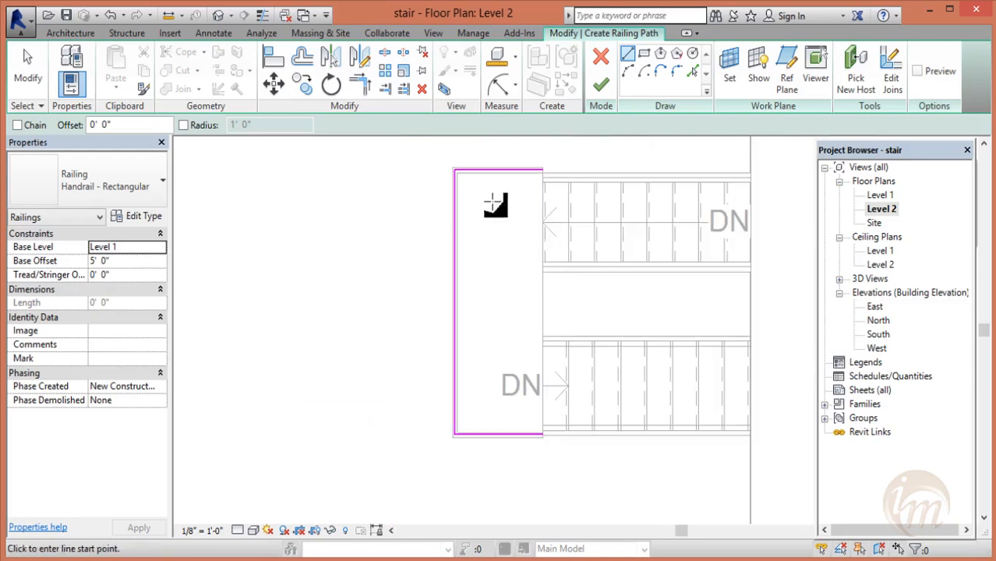
- Finish the sketched landing railing and inspect it around the U-shaped stair in the 3D view
left_click(613, 83)
left_click(372, 243)
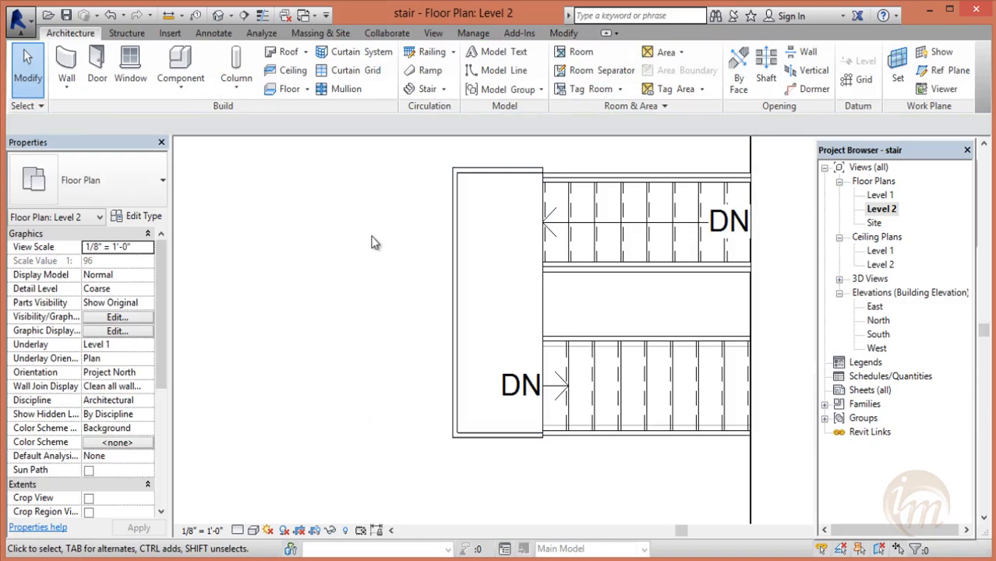
left_click(220, 17)
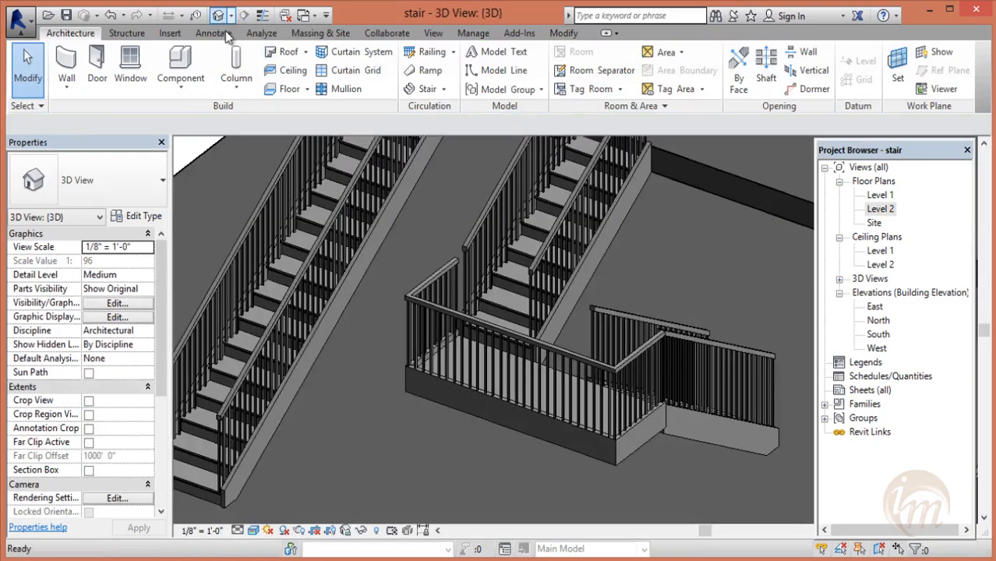
scroll(596, 374, "up", 4)
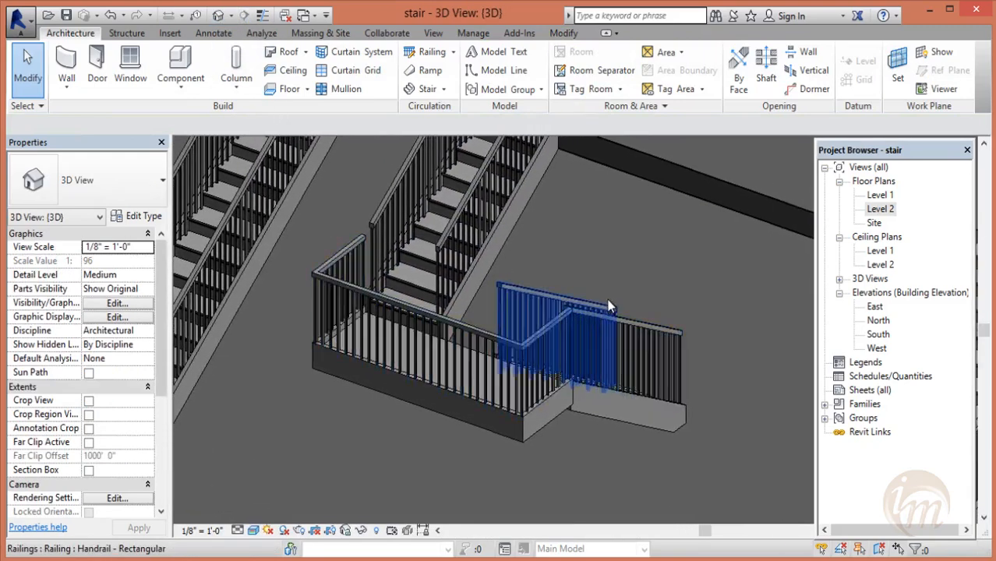
scroll(641, 242, "up", 5)
scroll(673, 225, "down", 5)
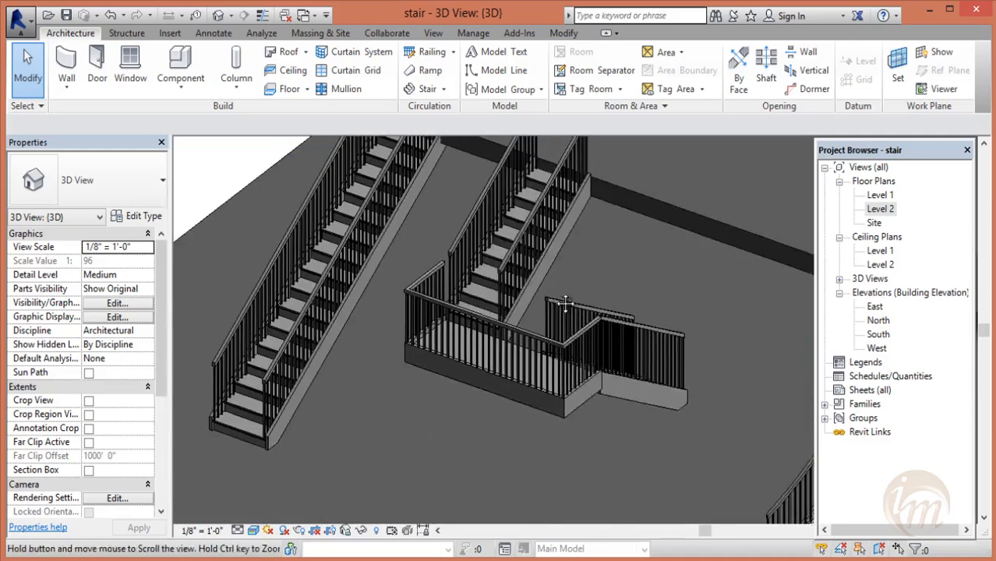
middle_click_drag(585, 312, 457, 430, "shift")
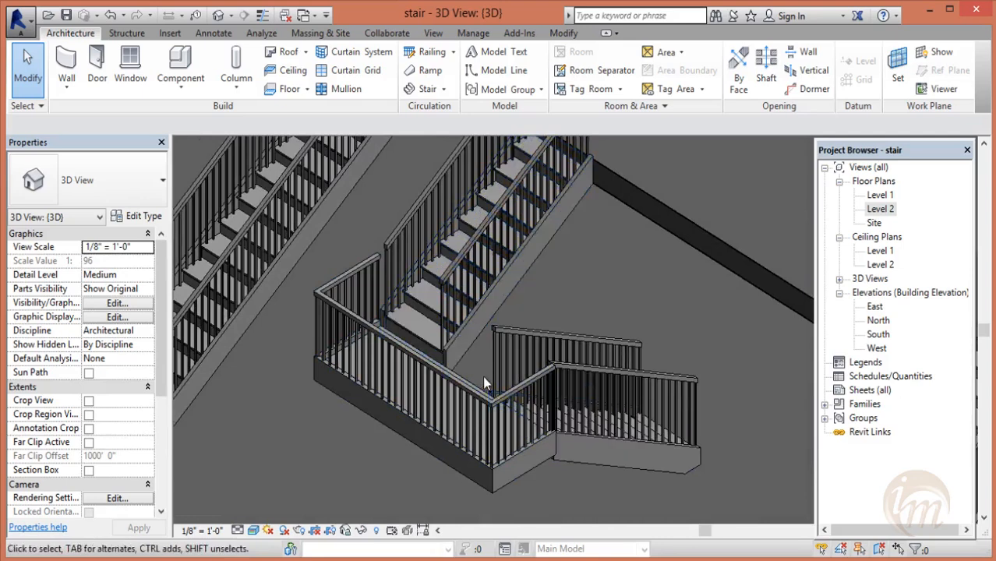
- In the Level 2 plan, create another railing from a 2'-2" path line along the landing's inner edge between the two runs
double_click(876, 210)
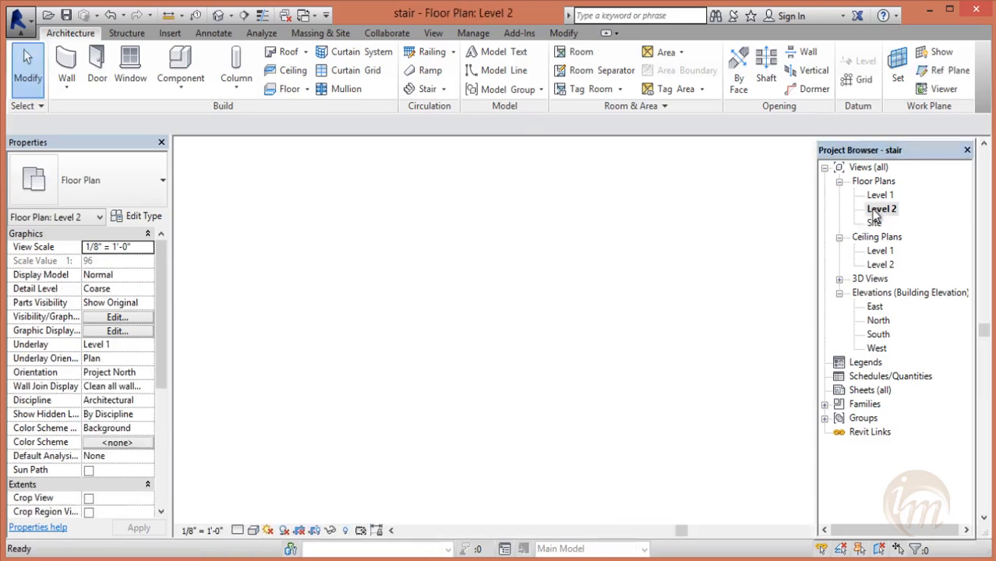
left_click(485, 177)
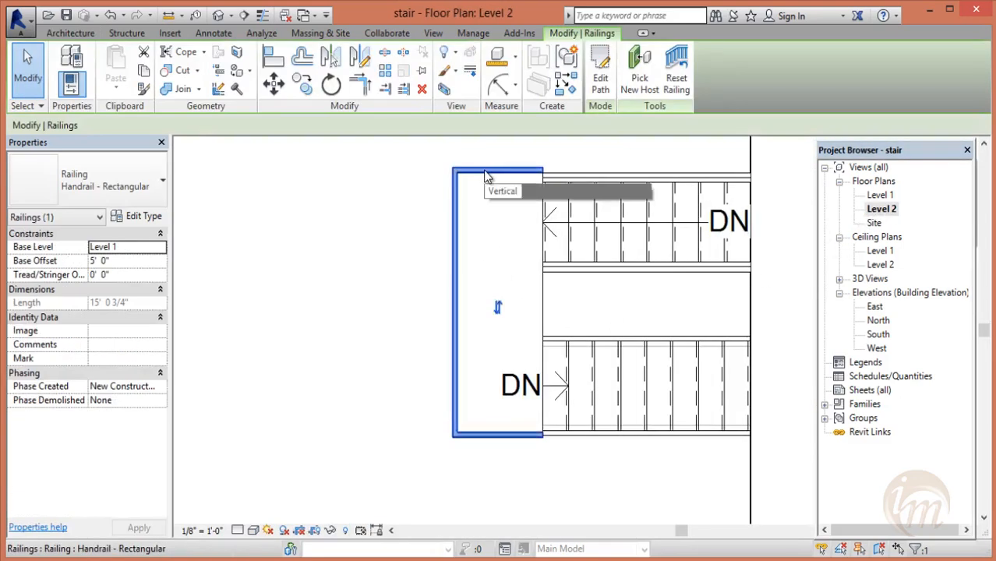
scroll(499, 304, "down", 1)
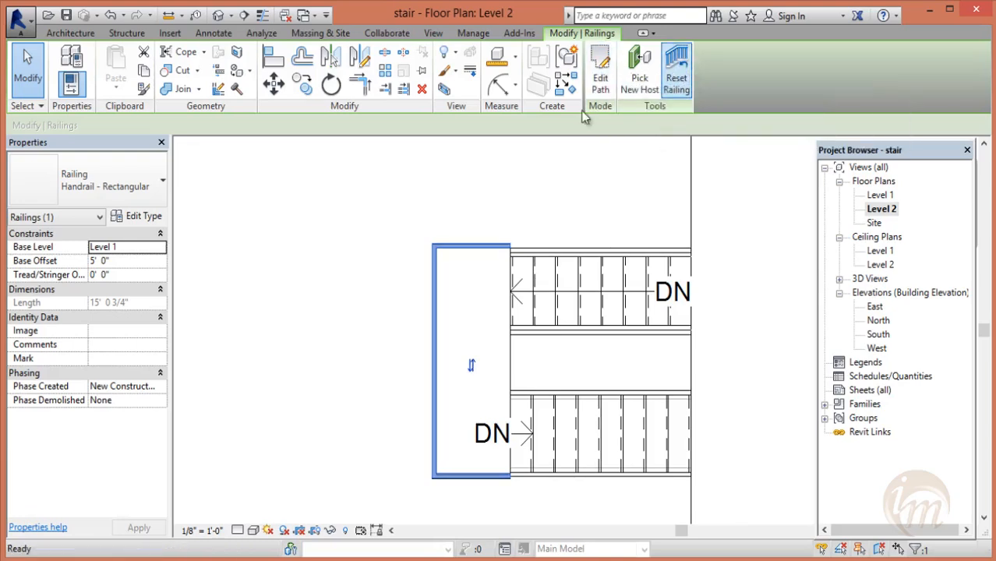
left_click(70, 33)
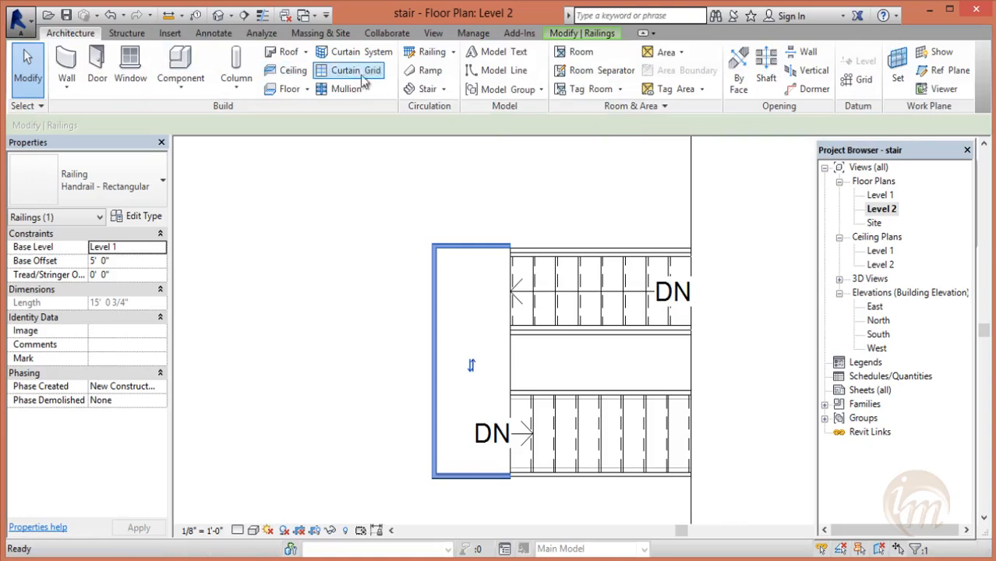
left_click(437, 56)
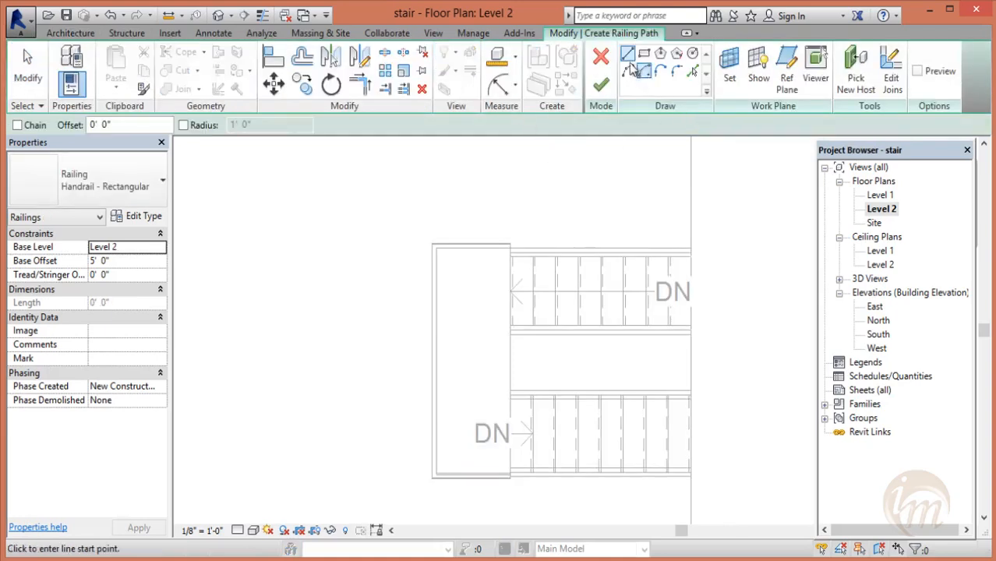
left_click(512, 335)
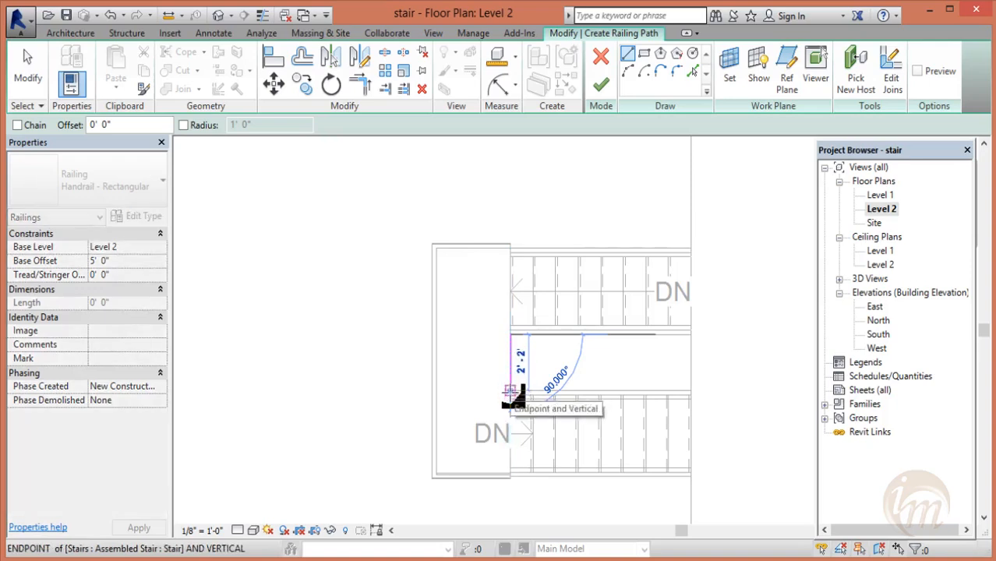
left_click(512, 389)
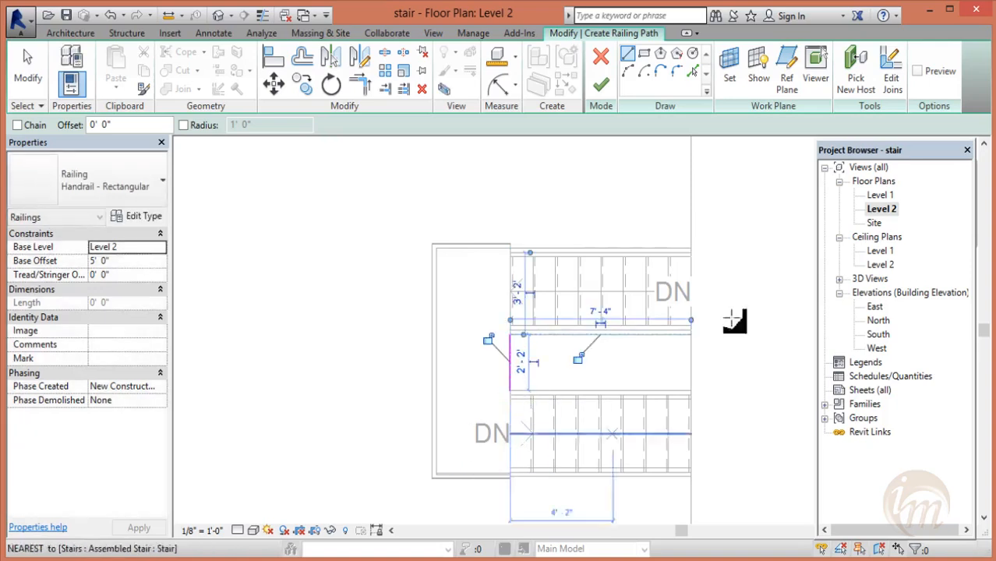
left_click(600, 84)
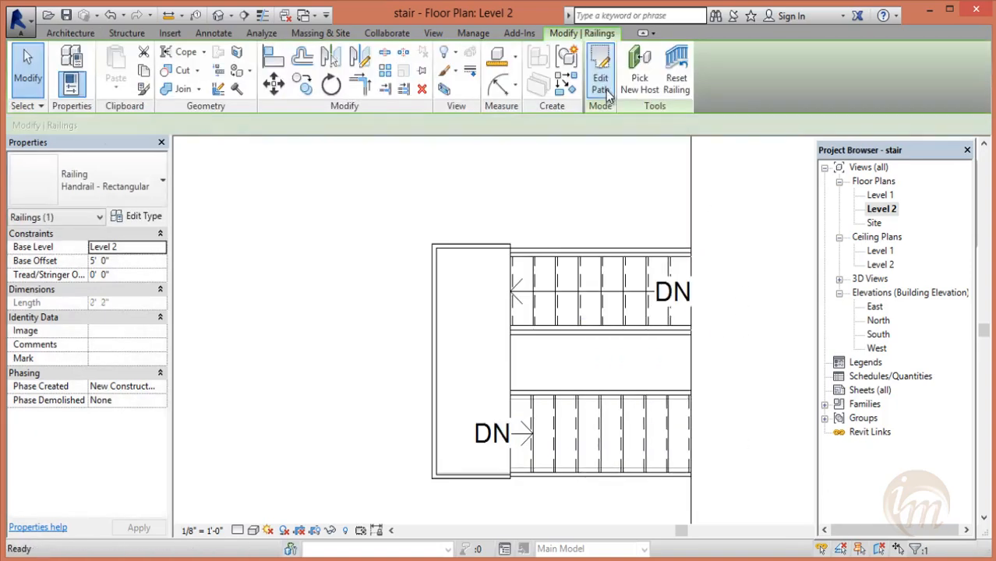
- In the 3D view, set the base level of the short inner landing railing to Level 1
left_click(220, 15)
scroll(505, 293, "up", 3)
scroll(505, 290, "down", 6)
scroll(502, 234, "up", 3)
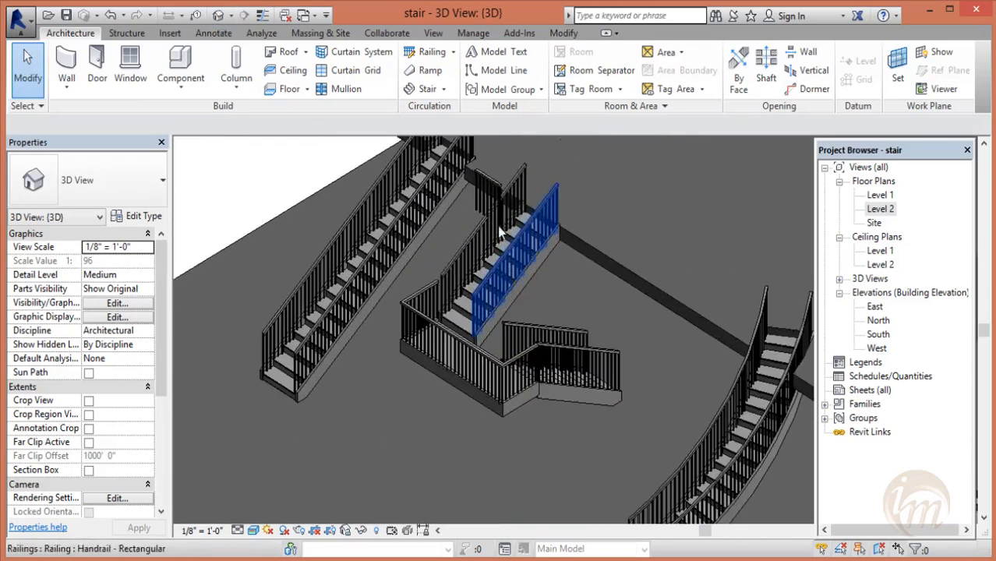
left_click(486, 193)
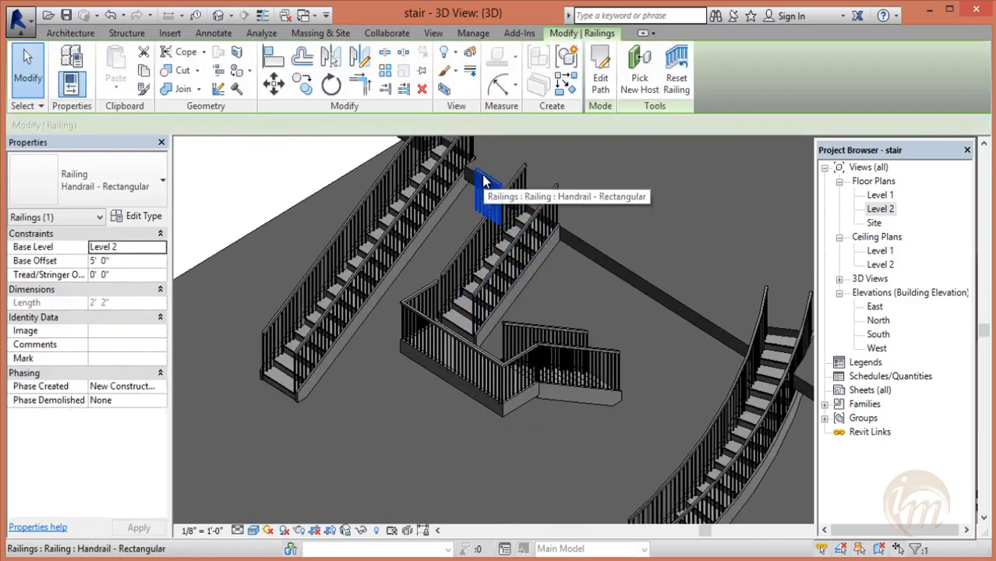
left_click(142, 247)
left_click(160, 248)
left_click(142, 270)
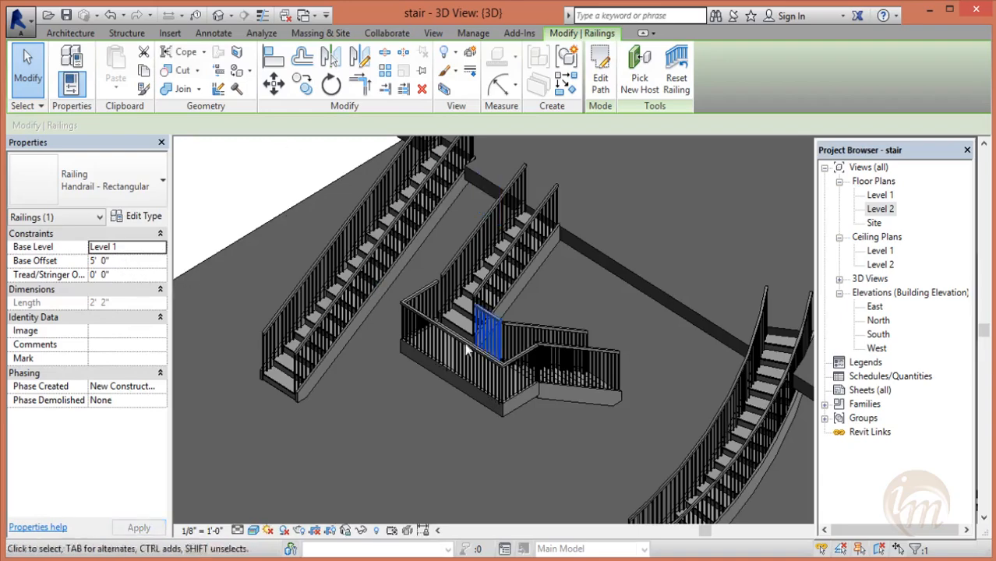
- Examine the lowered landing railing up close and the whole two-level model with all its stairs in 3D
scroll(483, 343, "up", 5)
key("Escape")
middle_click_drag(513, 318, 512, 262, "shift")
scroll(503, 269, "down", 6)
middle_click_drag(527, 378, 522, 336, "shift")
middle_click_drag(488, 253, 446, 348)
scroll(481, 328, "down", 2)
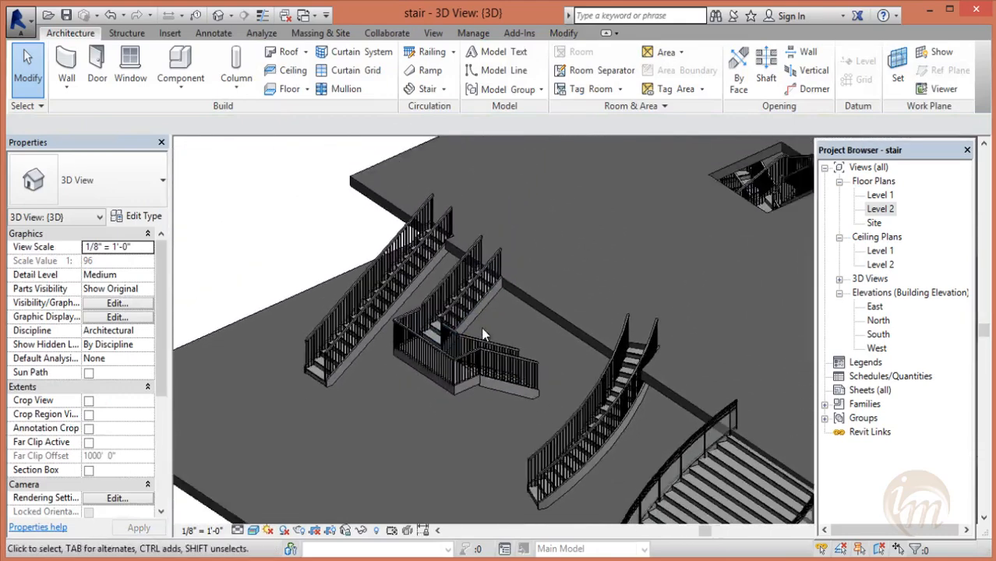
scroll(483, 334, "down", 2)
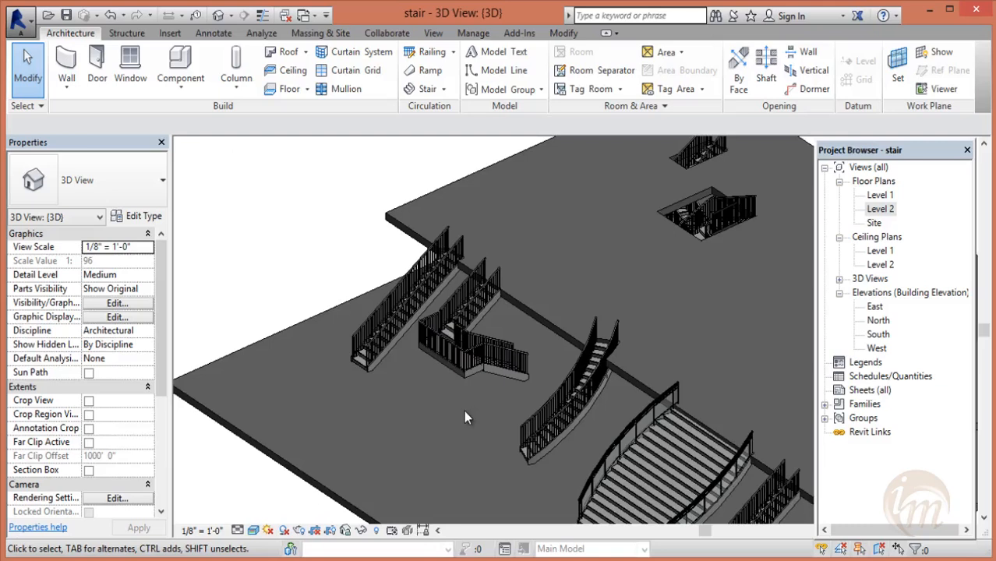
scroll(450, 387, "down", 2)
middle_click_drag(445, 406, 360, 377)
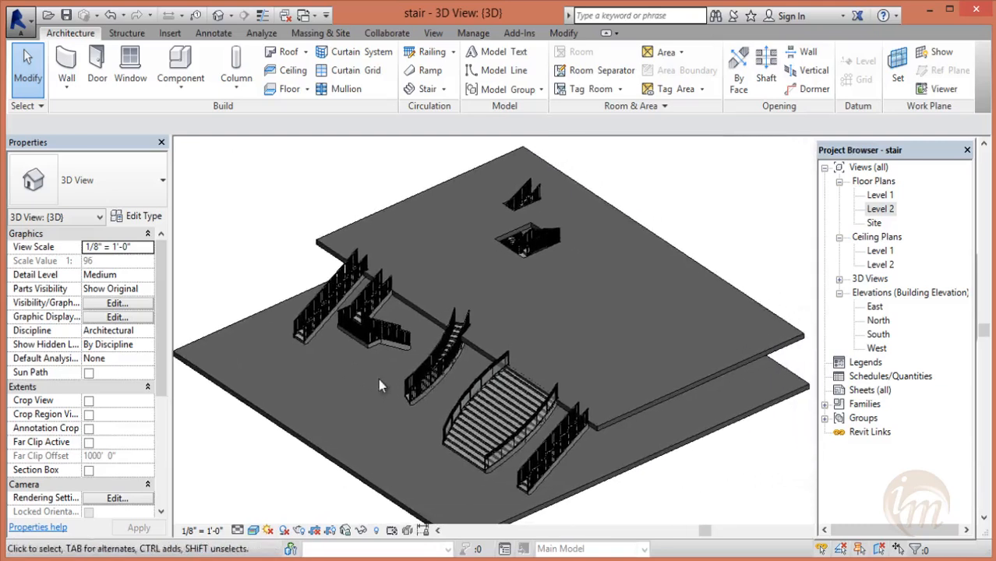
middle_click_drag(625, 275, 552, 364)
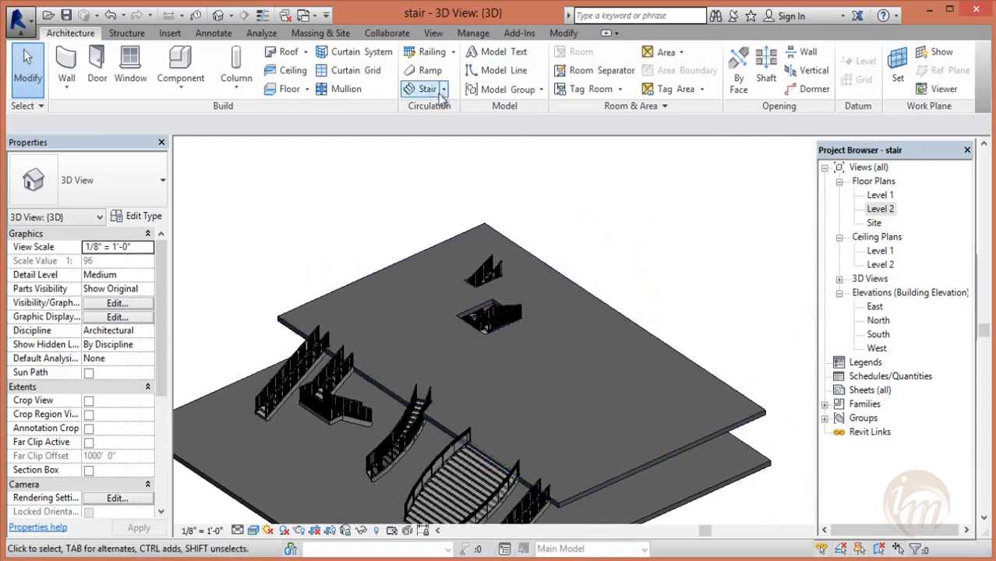
- Start a new railing path in the Level 2 plan and draw a line along the upper edge of the Level 2 floor
left_click(432, 52)
double_click(881, 210)
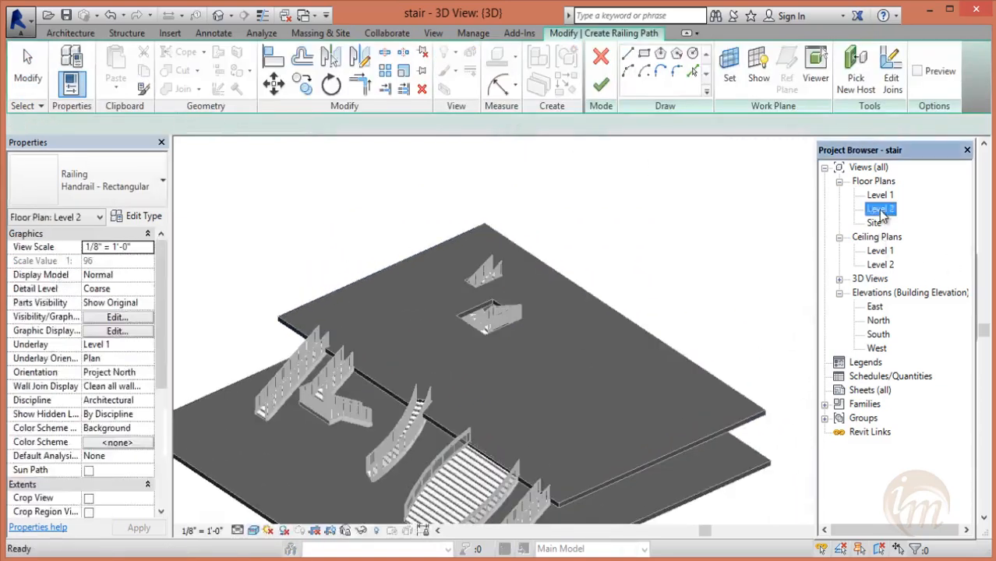
scroll(550, 329, "down", 5)
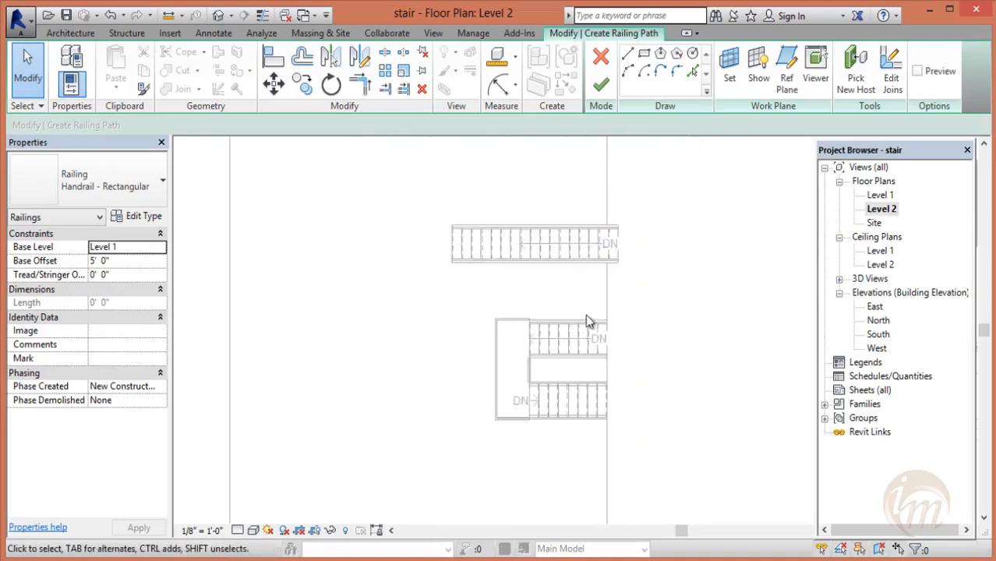
left_click(627, 55)
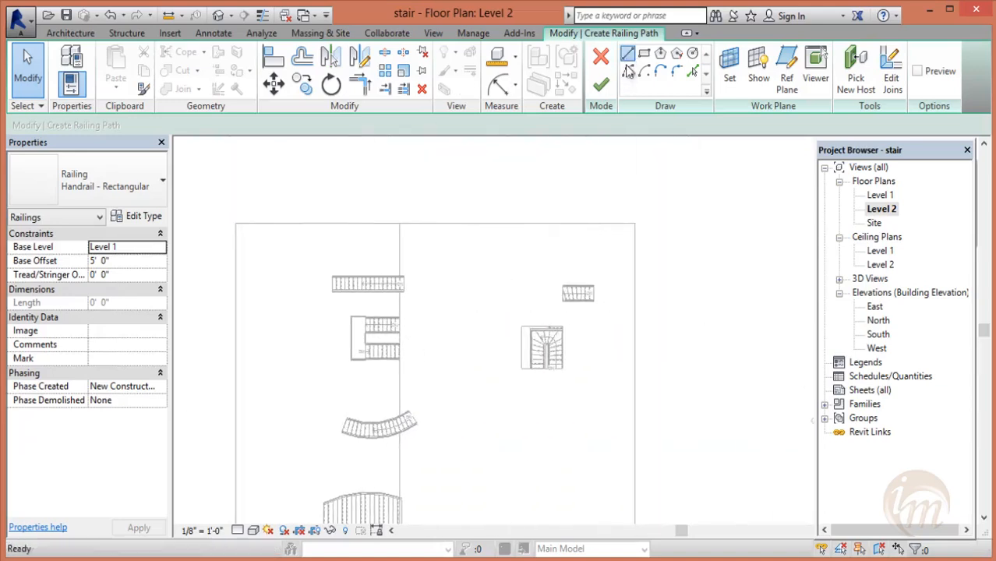
left_click(400, 224)
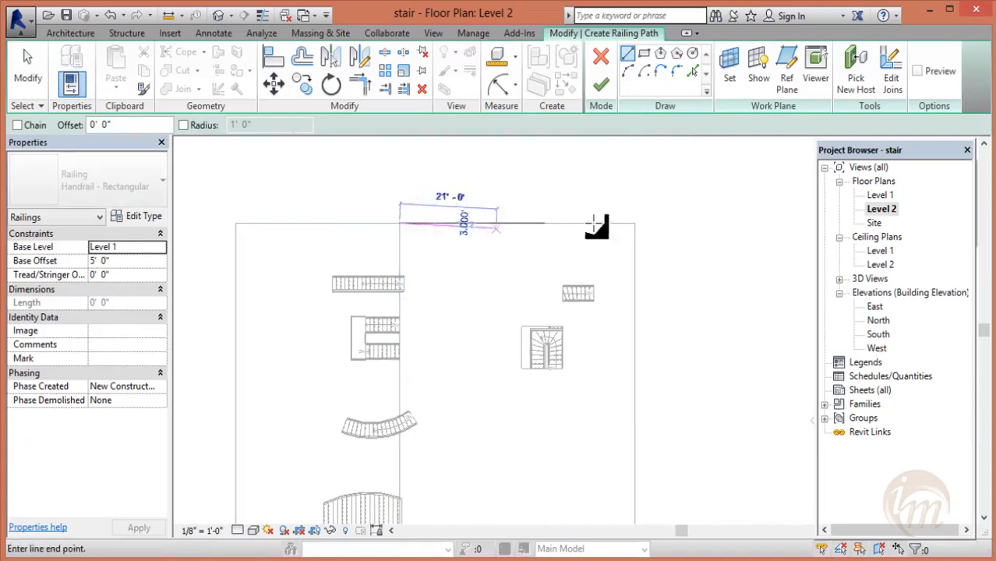
left_click(635, 225)
- Continue the path about 84'-4" along the floor's right edge and about 51'-1" along its lower edge, and finish the railing
left_click(636, 224)
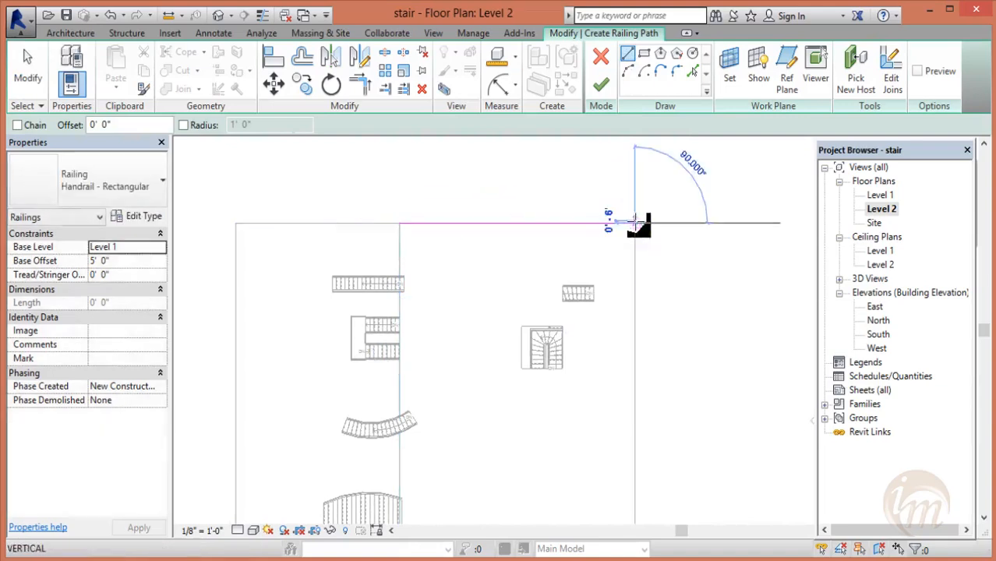
middle_click_drag(644, 426, 651, 183)
scroll(655, 239, "down", 1)
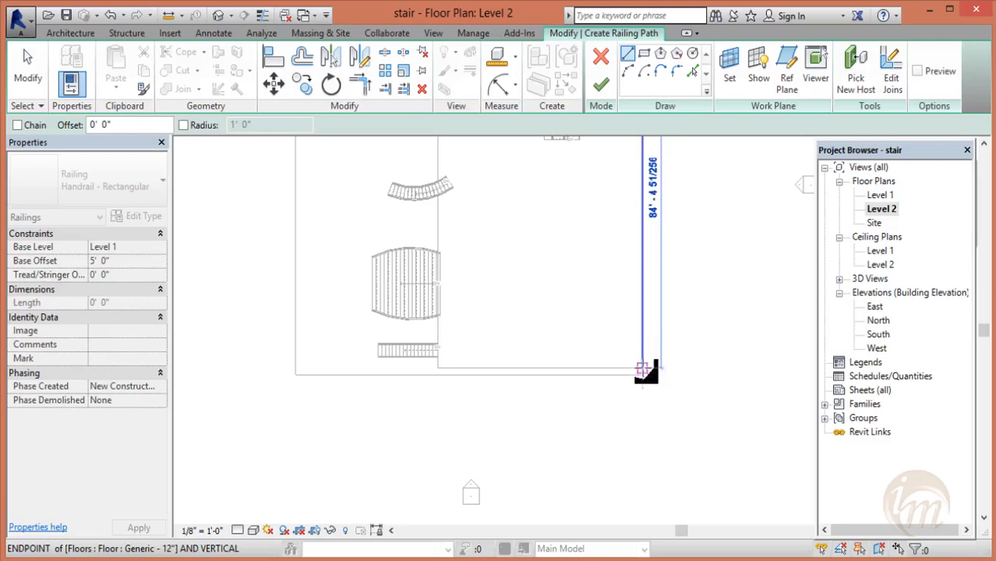
left_click(642, 374)
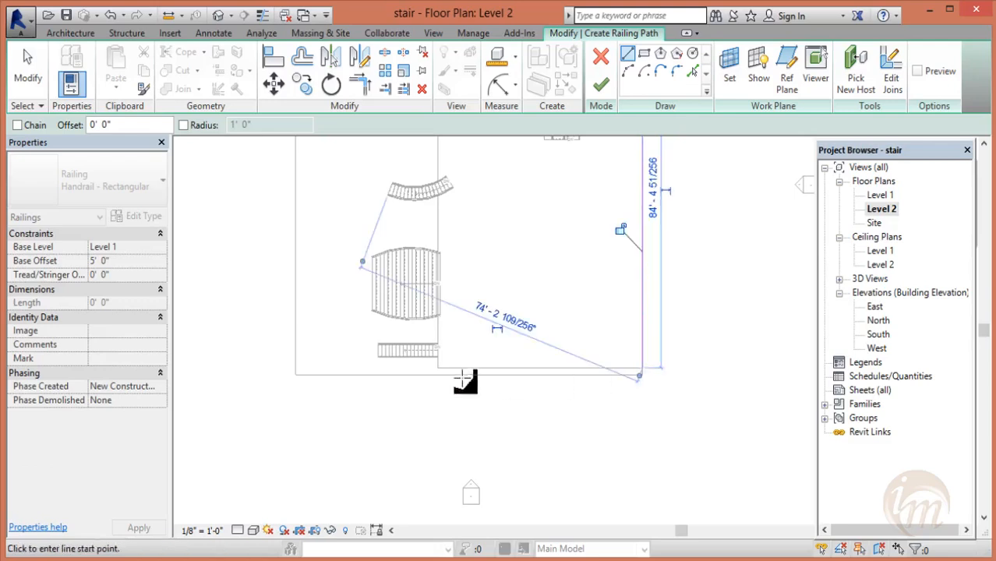
left_click(642, 368)
left_click(438, 368)
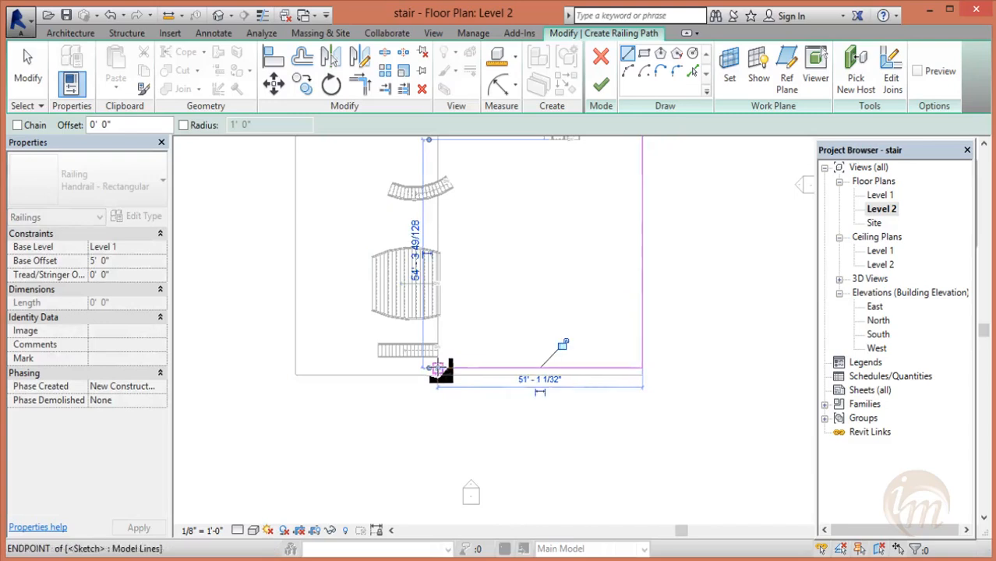
left_click(601, 89)
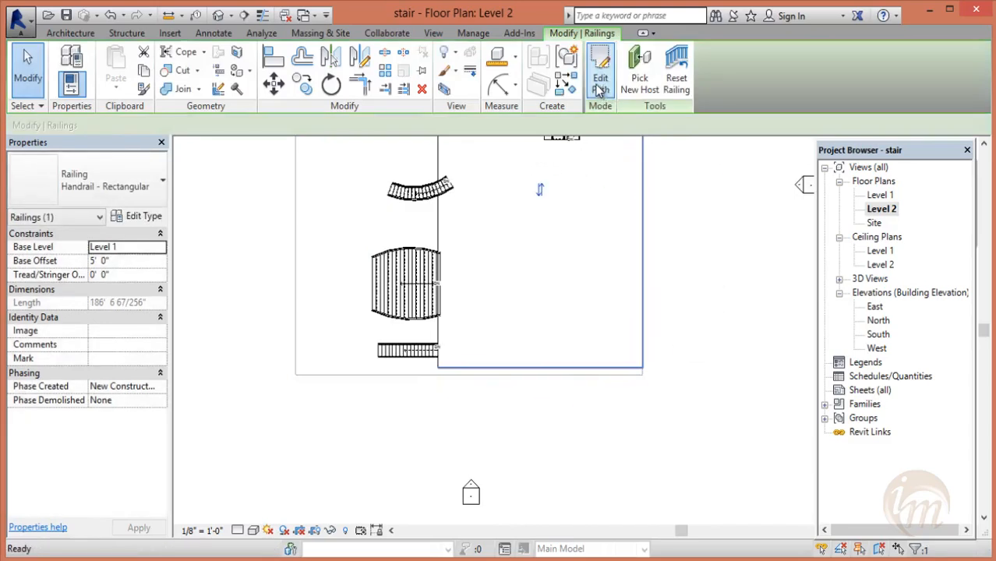
- In the 3D view, set the floor-edge railing's base level to Level 2 and its base offset to 0
left_click(217, 15)
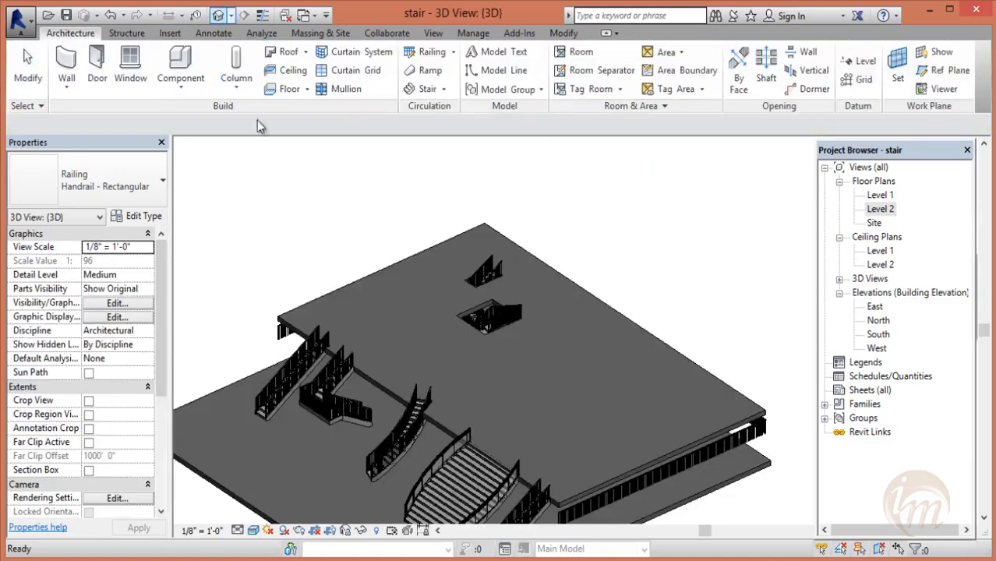
scroll(614, 250, "up", 2)
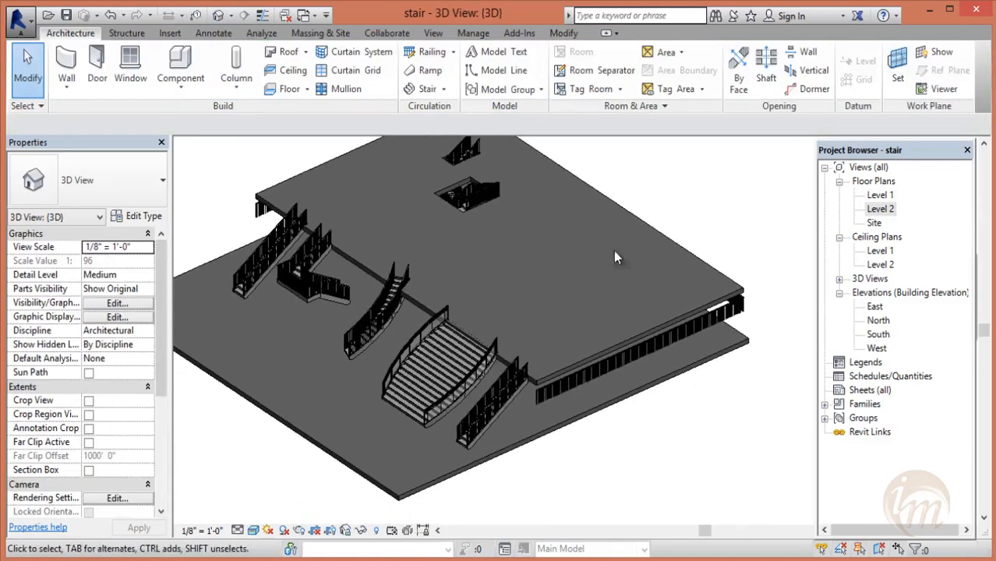
left_click(665, 341)
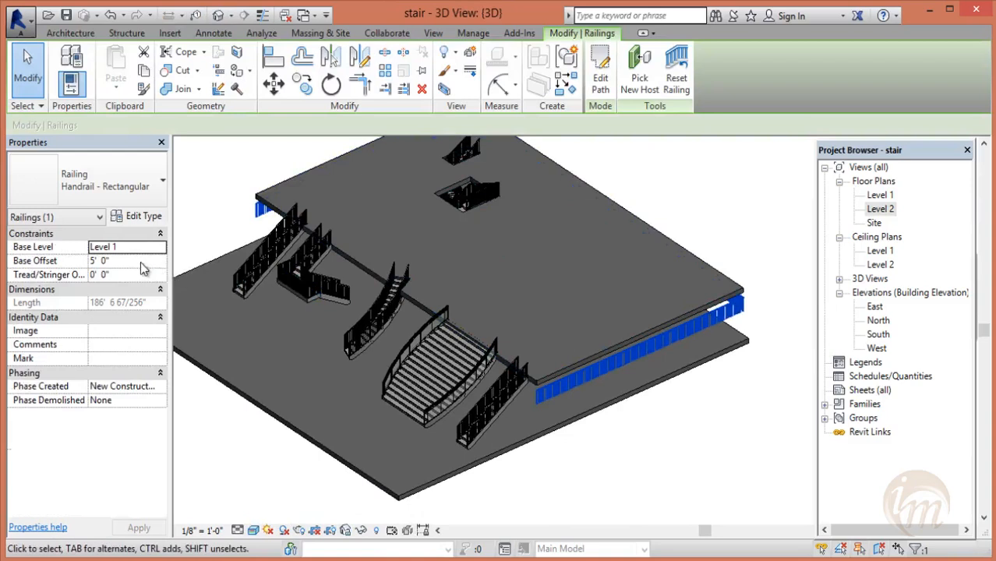
left_click(130, 246)
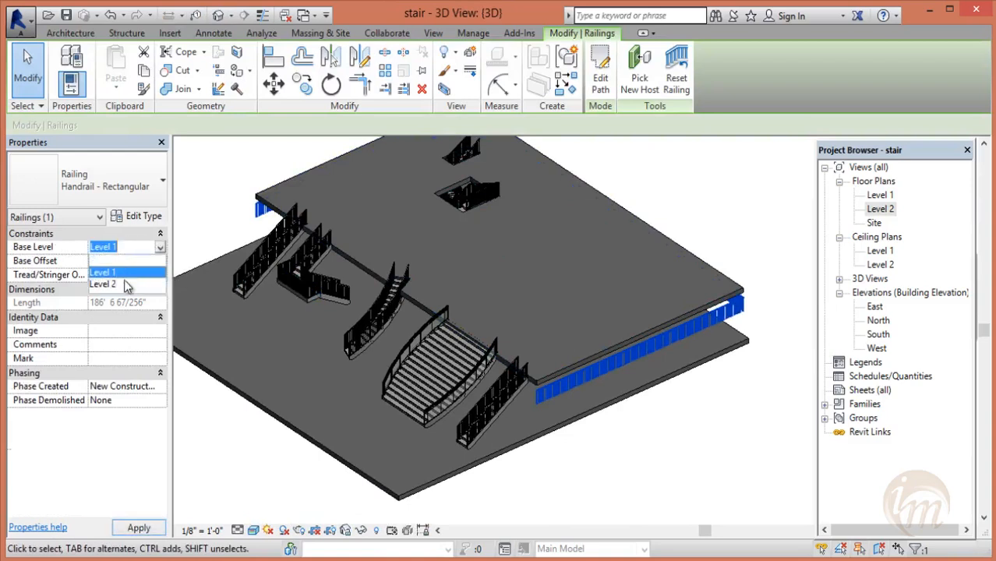
left_click(124, 283)
left_click(124, 261)
type("0")
key("Return")
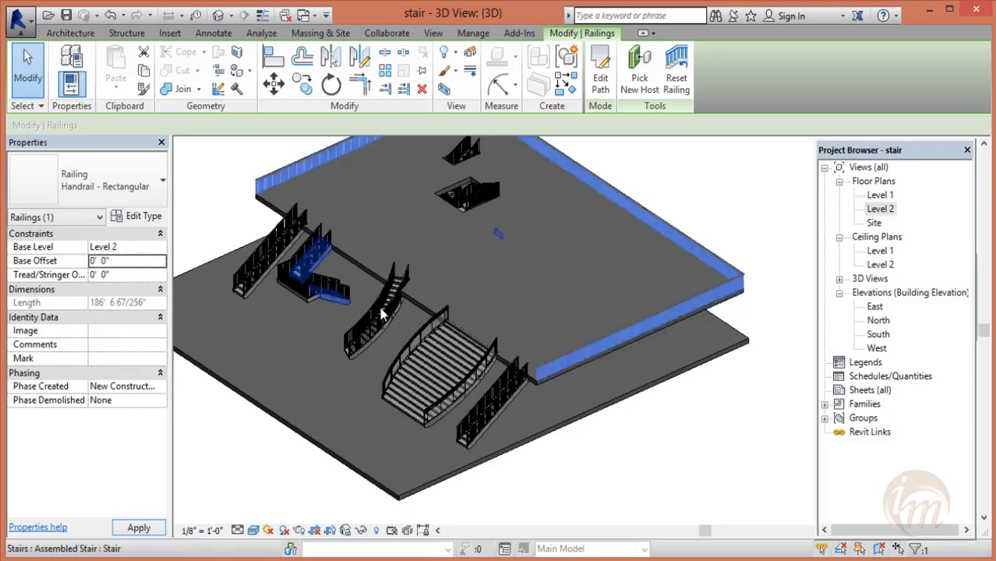
scroll(395, 314, "up", 2)
scroll(444, 323, "down", 1)
scroll(499, 329, "down", 3)
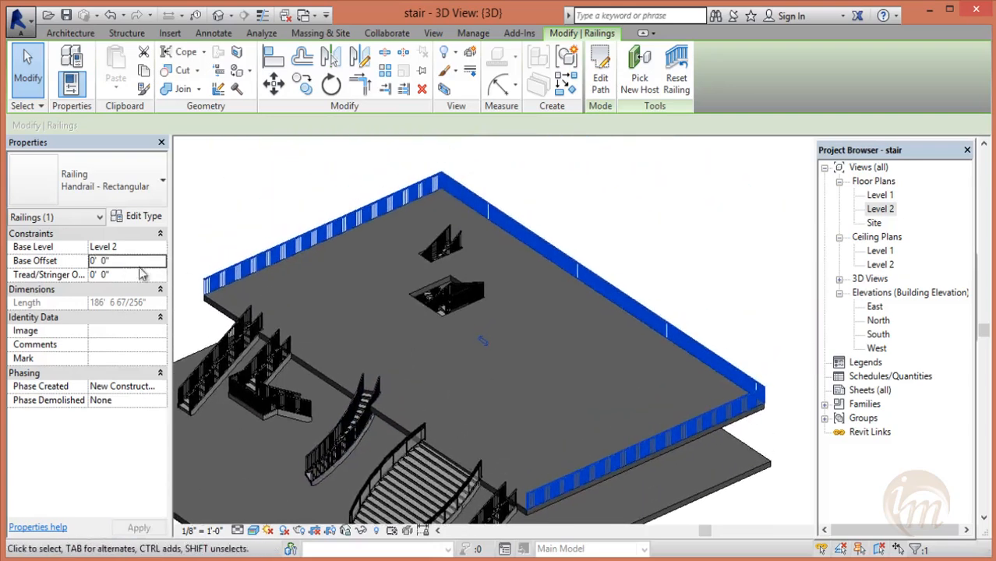
- Change the Level 2 floor-edge railing's type to Glass Panel - Bottom Fill and deselect it
left_click(130, 186)
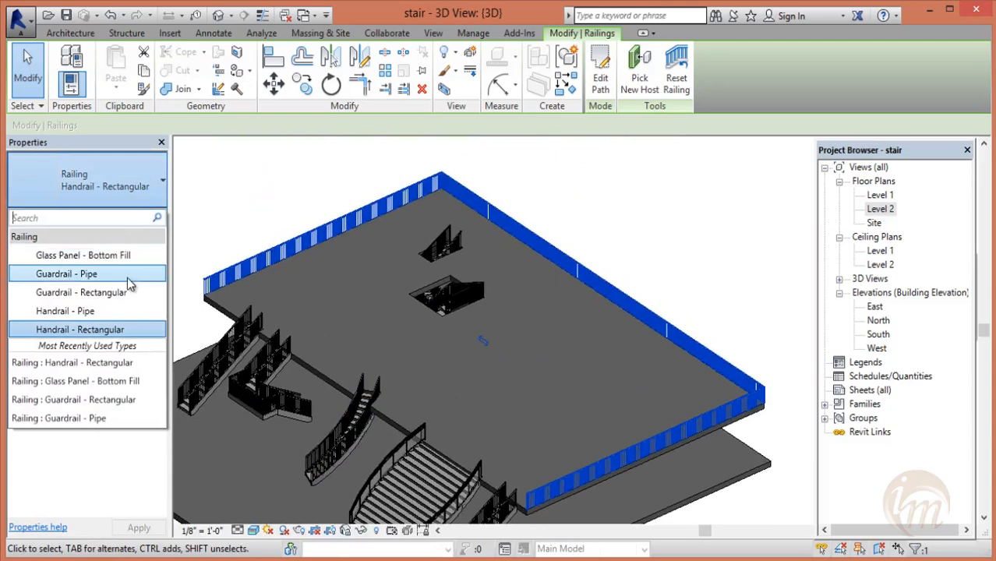
left_click(120, 257)
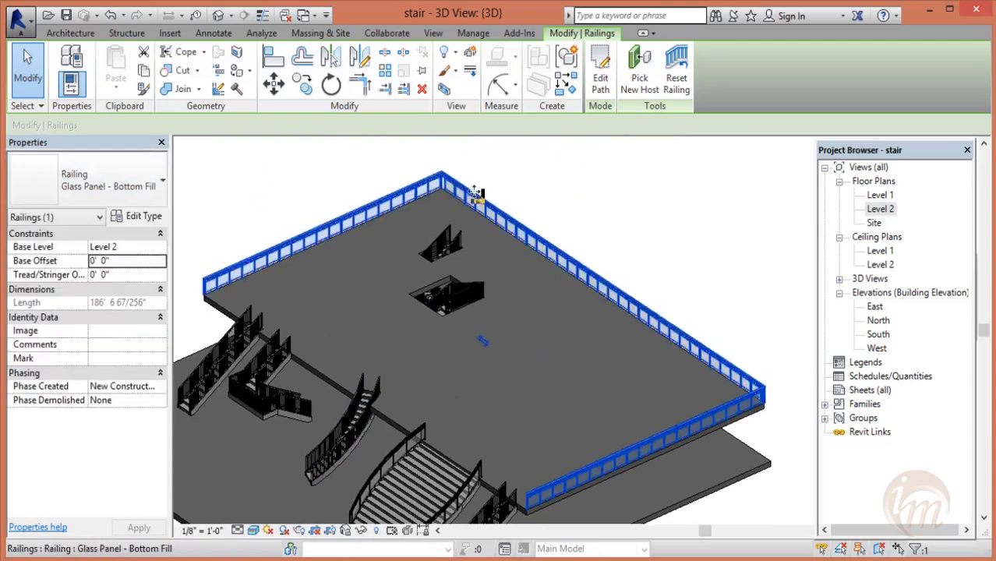
left_click(647, 216)
middle_click_drag(583, 325, 575, 290, "shift")
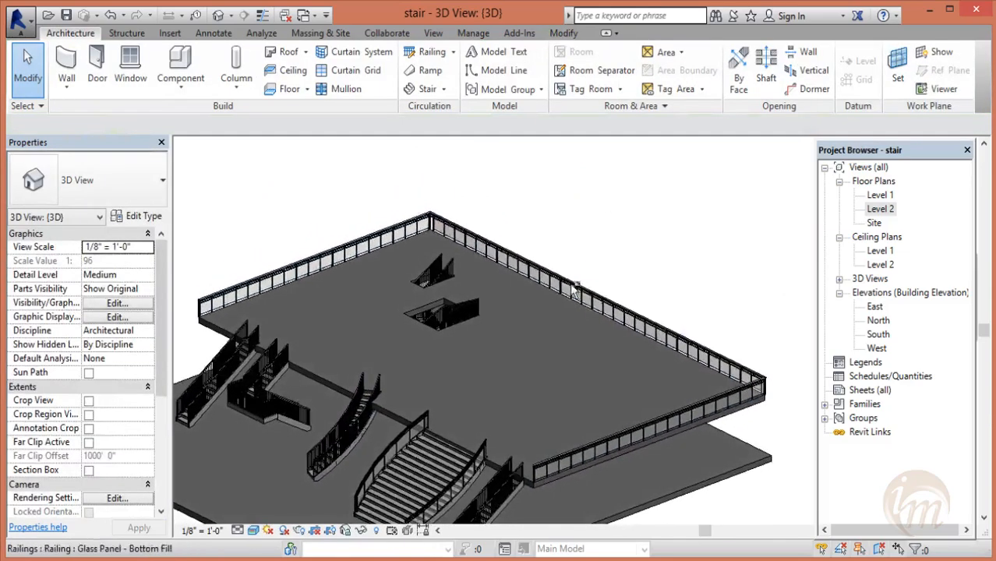
- Examine the glass panel railing along the Level 2 floor edges and at its corner, and the whole model in 3D
scroll(442, 234, "up", 2)
middle_click_drag(481, 208, 694, 162)
middle_click_drag(590, 278, 409, 208)
scroll(522, 273, "down", 1)
middle_click_drag(629, 294, 414, 270)
scroll(737, 320, "up", 8)
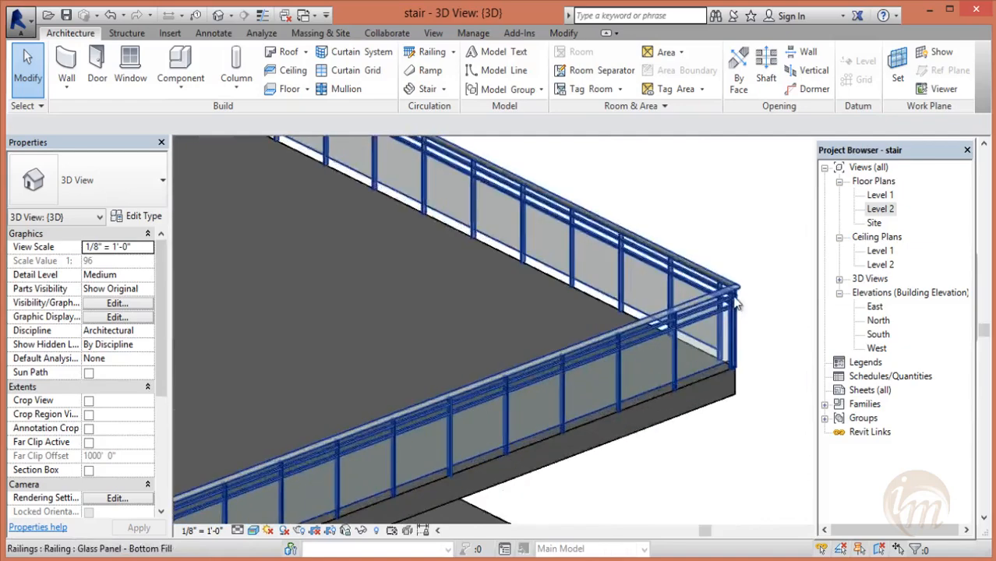
scroll(725, 269, "down", 8)
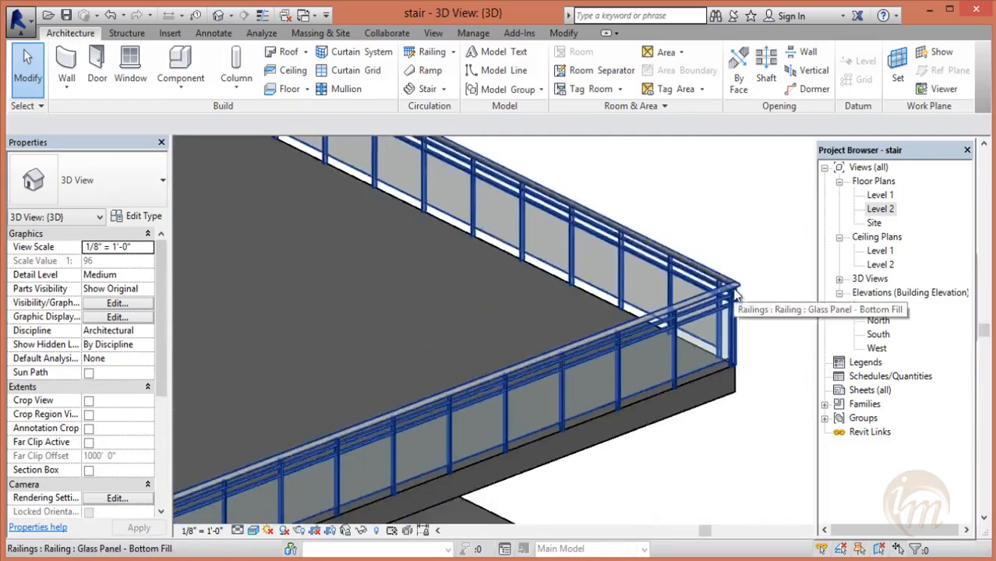
scroll(737, 298, "down", 2)
middle_click_drag(581, 372, 603, 417)
middle_click_drag(478, 320, 507, 343, "shift")
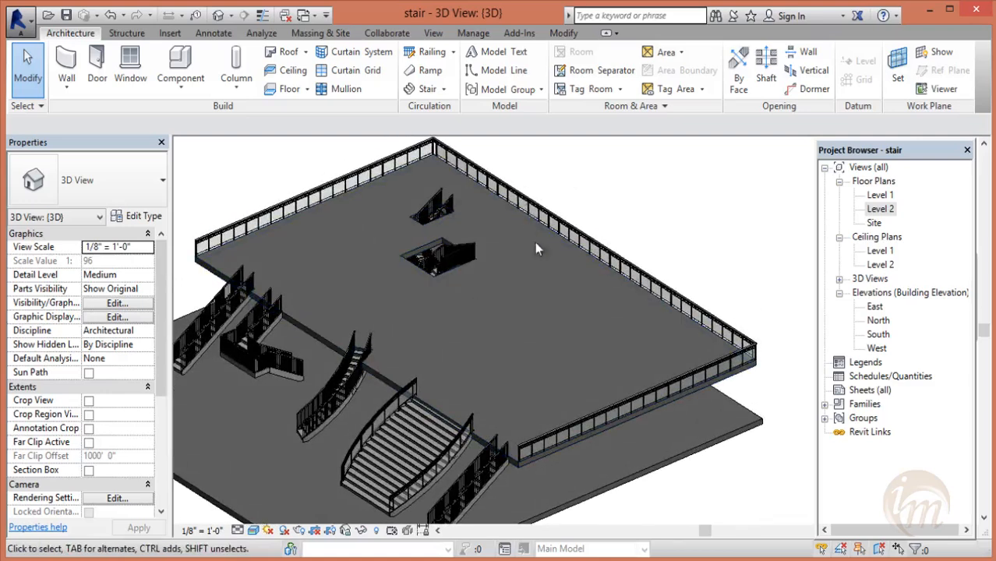
scroll(555, 257, "down", 2)
middle_click_drag(566, 314, 531, 315, "shift")
- Delete the straight stair at the far end of the Level 2 floor edge and the floor opening cut above it
scroll(411, 319, "up", 4)
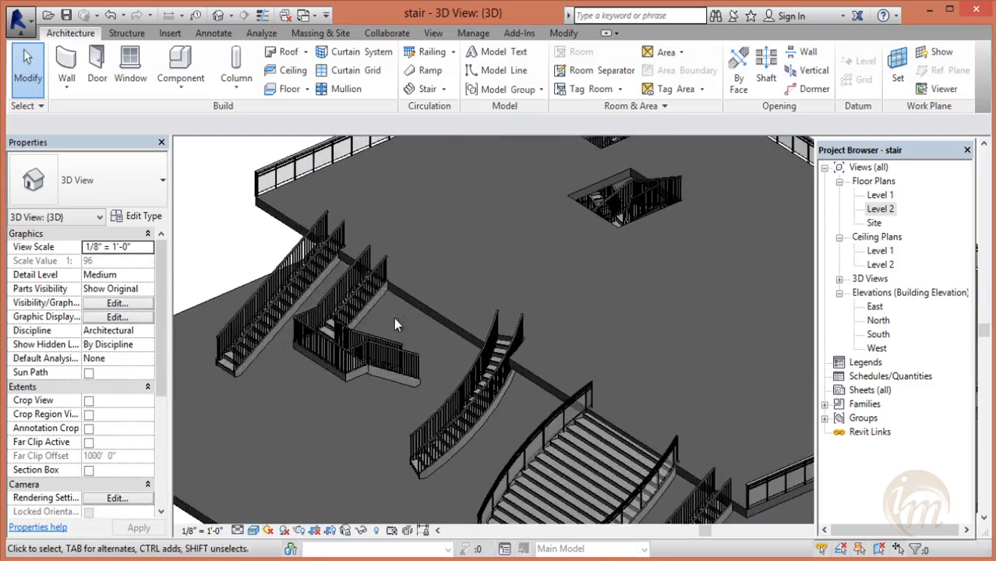
left_click(297, 290)
key("Delete")
middle_click_drag(301, 291, 365, 315)
left_click(395, 280)
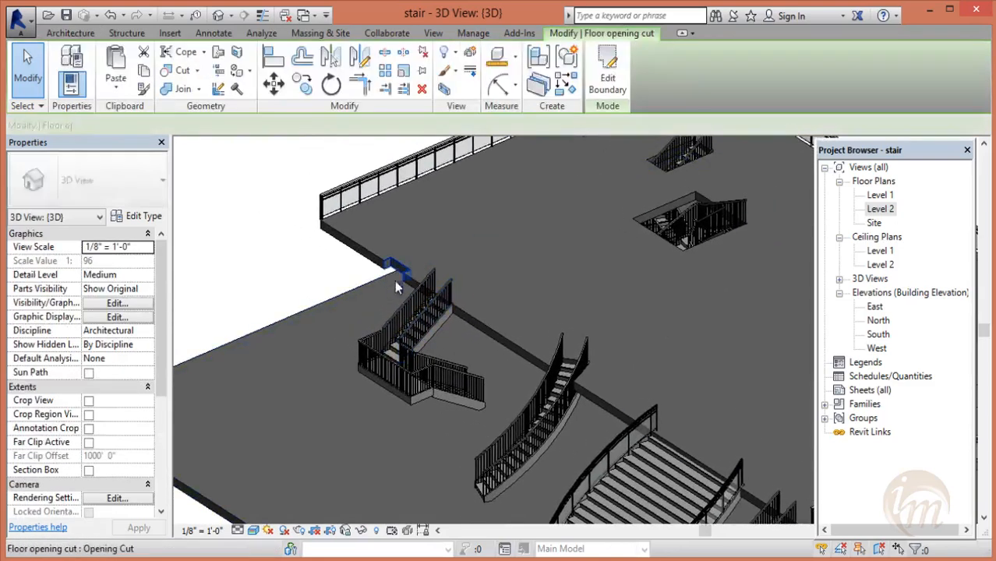
key("Delete")
middle_click_drag(378, 282, 388, 292)
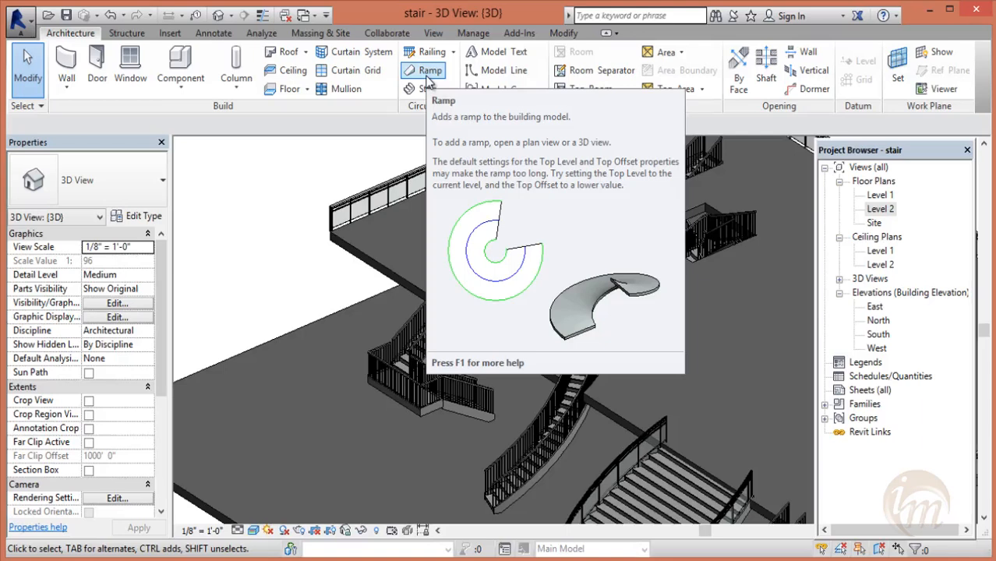
- Start a ramp from Level 1 to Level 2 and draw a straight horizontal run near the floors' upper edge in the Level 2 plan
left_click(428, 77)
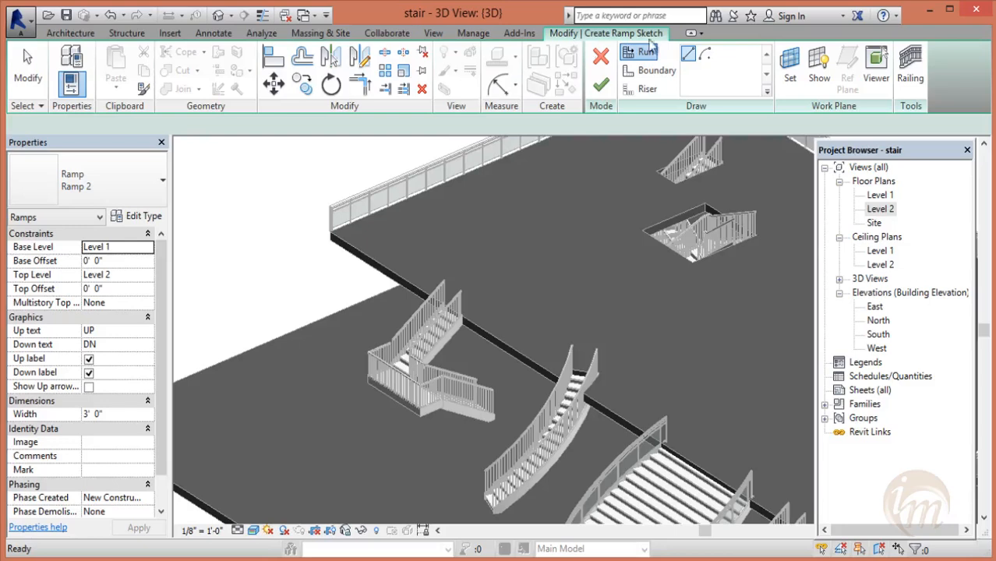
double_click(881, 194)
double_click(882, 208)
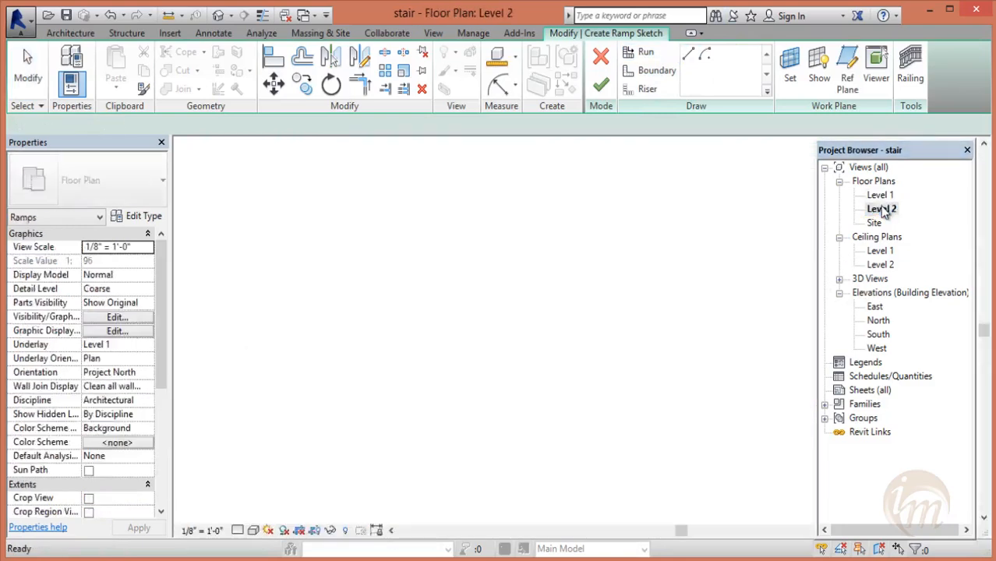
middle_click_drag(468, 204, 506, 344)
scroll(546, 249, "up", 3)
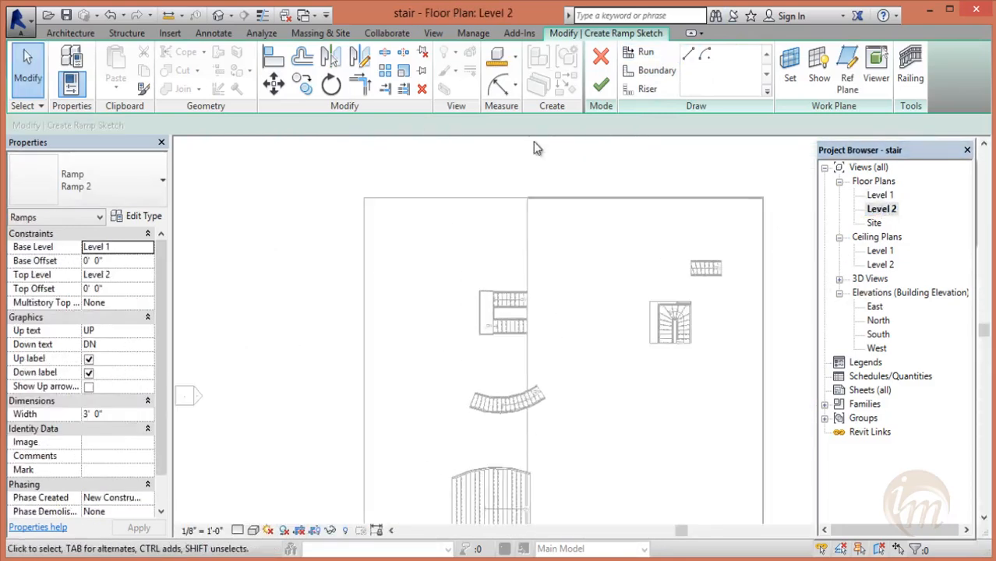
left_click(648, 54)
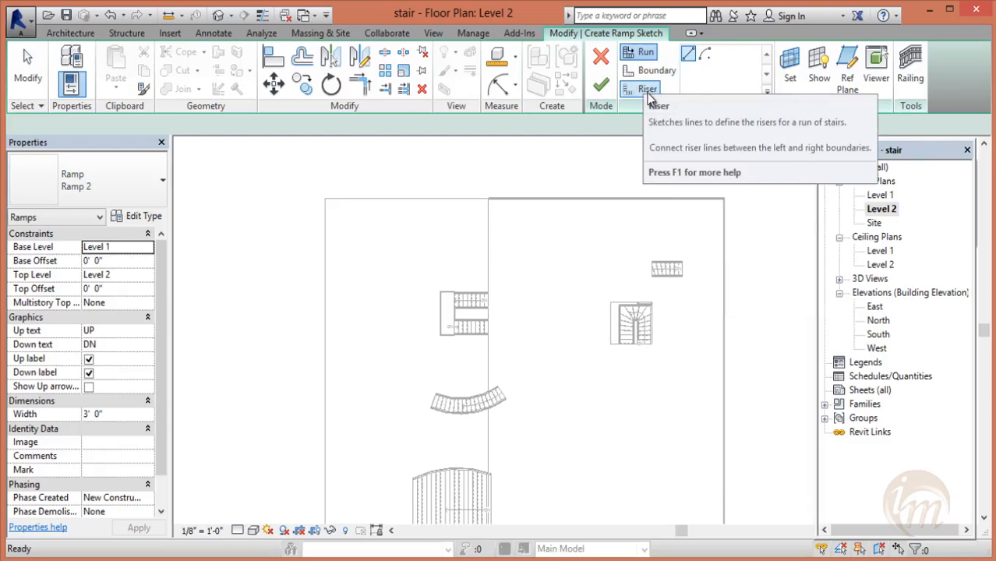
left_click(688, 53)
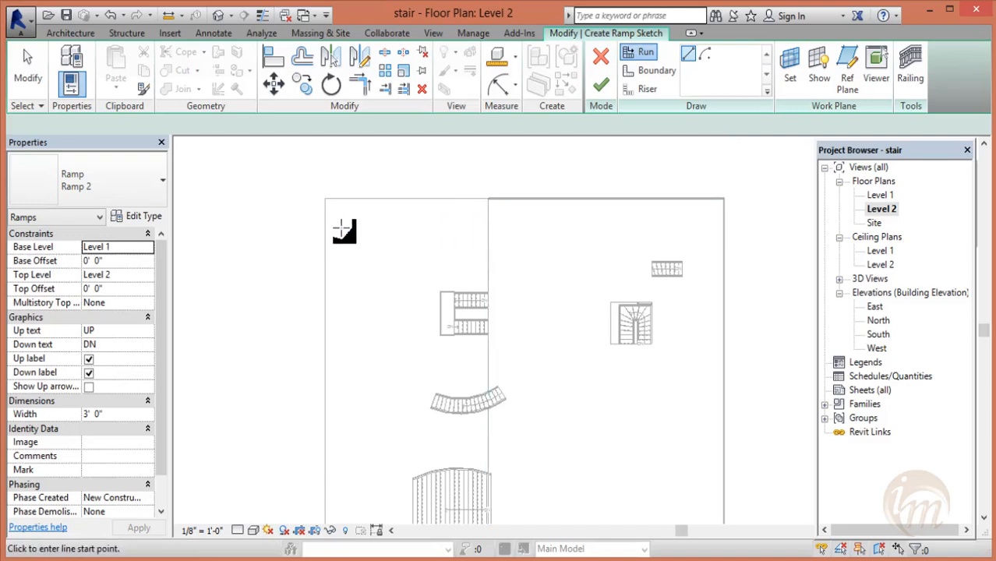
left_click(379, 223)
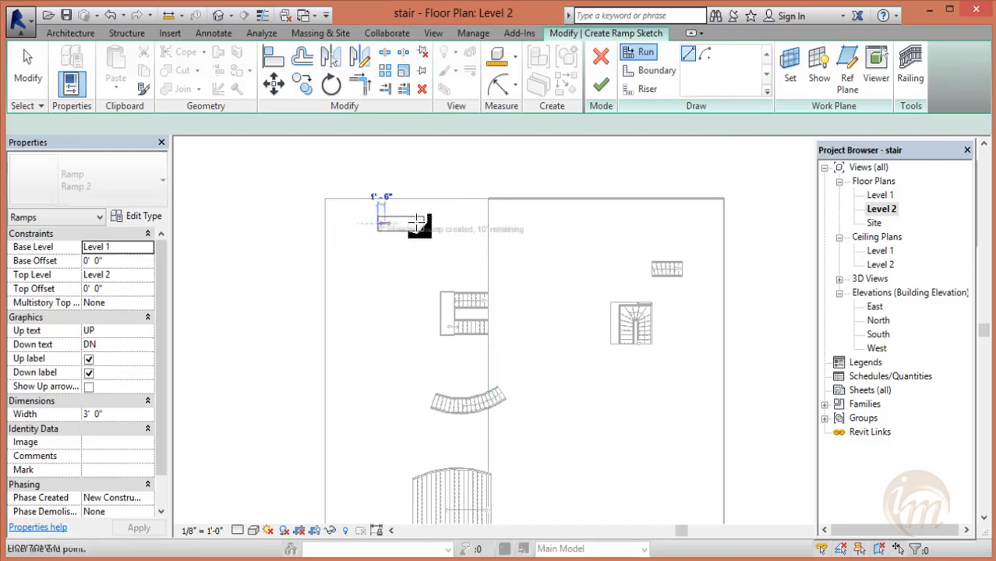
left_click(489, 224)
scroll(482, 204, "up", 2)
- Trim both ramp boundary lines to the separate end riser so that they form corners with it
left_click(359, 85)
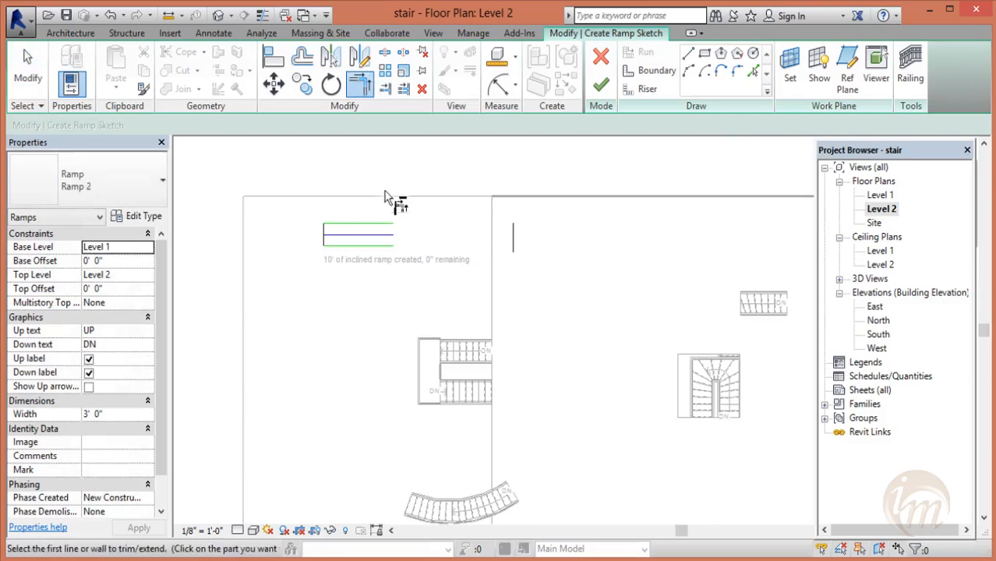
left_click(385, 225)
left_click(514, 234)
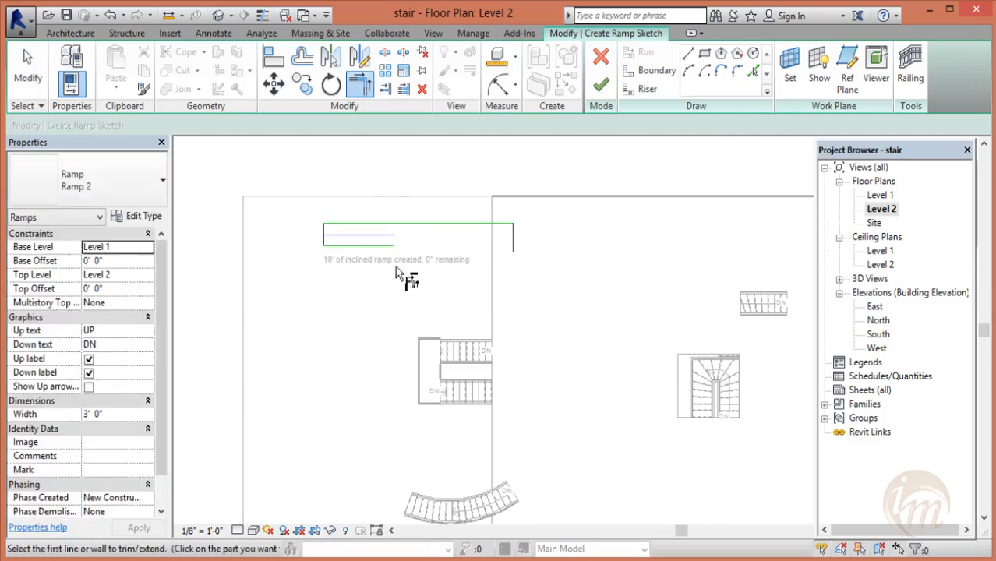
left_click(388, 248)
left_click(514, 249)
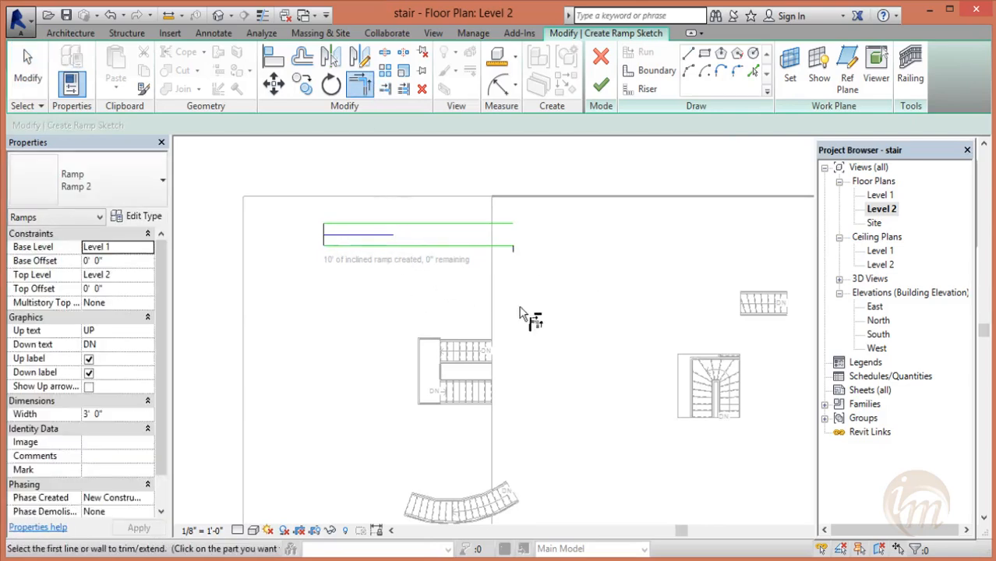
key("Escape")
- Extend the ramp's run line to the end riser, giving about 27' of inclined ramp, and finish the ramp sketch
left_click(403, 88)
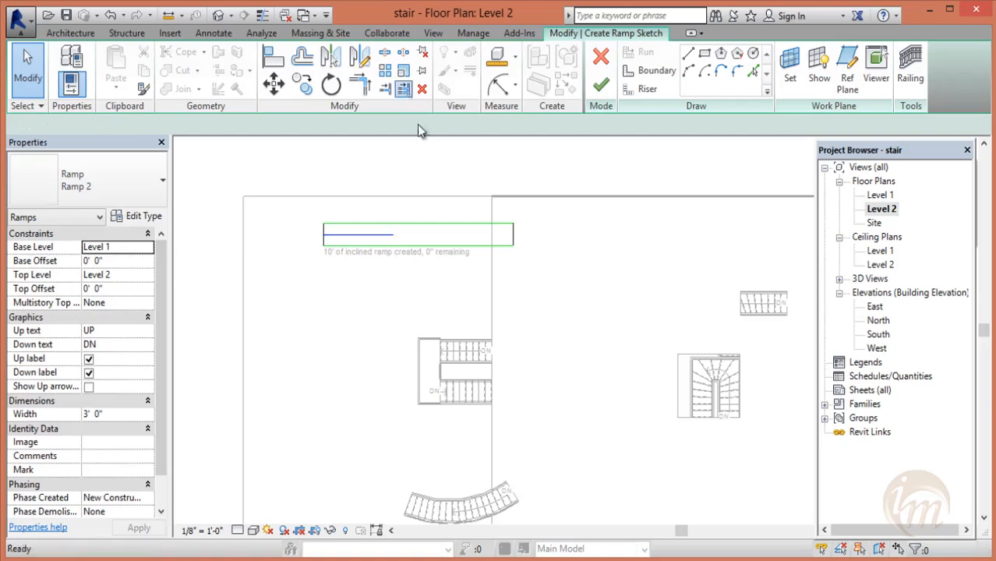
left_click(514, 237)
left_click(382, 234)
key("Escape")
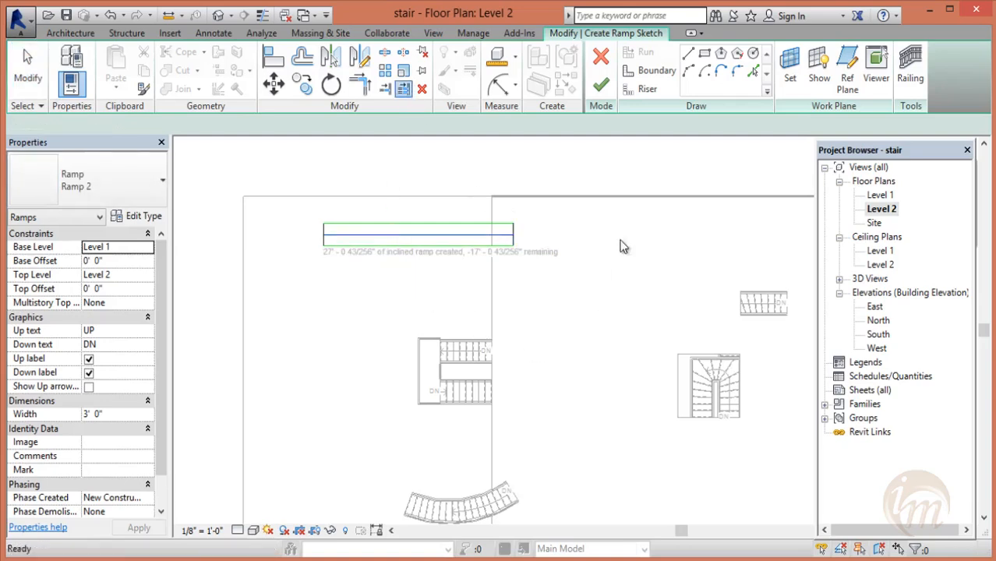
left_click(600, 84)
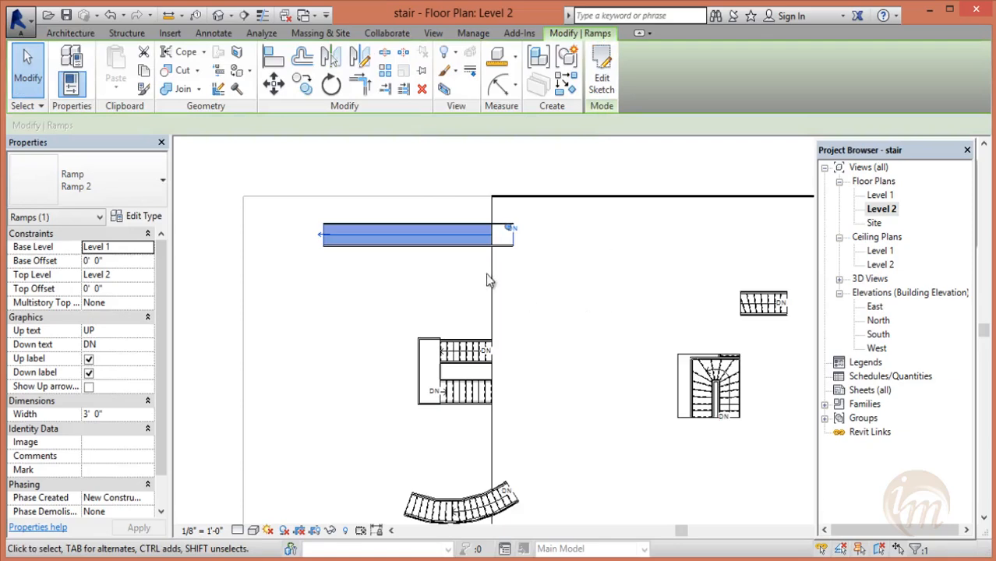
- Examine the new ramp and its railings in the 3D view from several angles
left_click(218, 15)
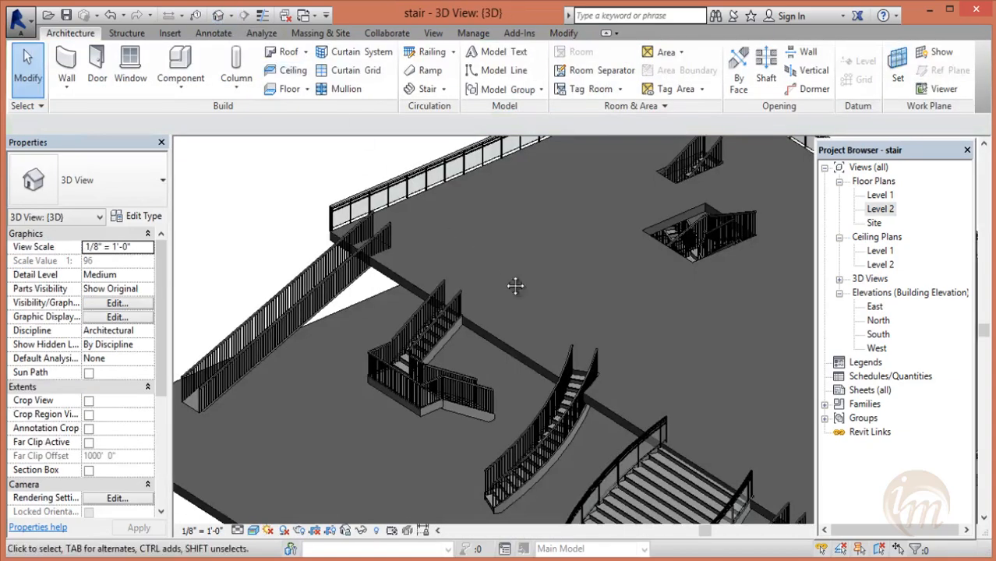
scroll(437, 327, "up", 5)
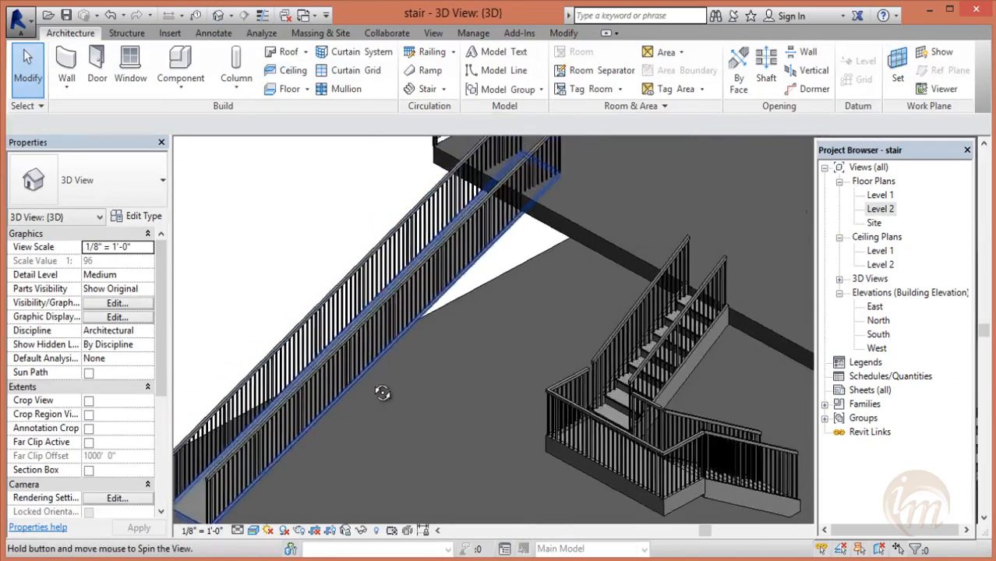
scroll(304, 411, "down", 5)
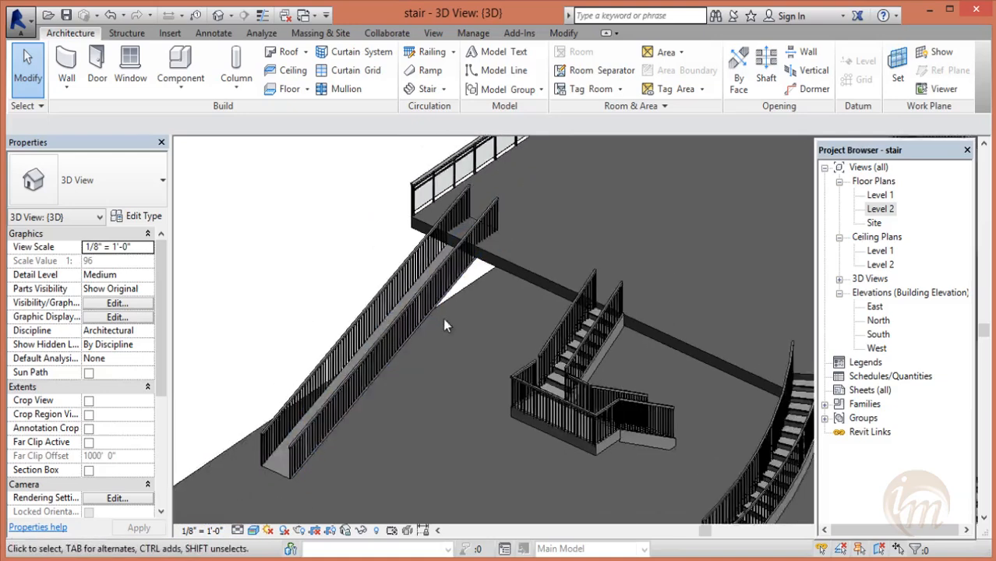
middle_click_drag(442, 318, 428, 266, "shift")
middle_click_drag(503, 323, 404, 346)
middle_click_drag(469, 347, 475, 374, "shift")
middle_click_drag(469, 317, 452, 342)
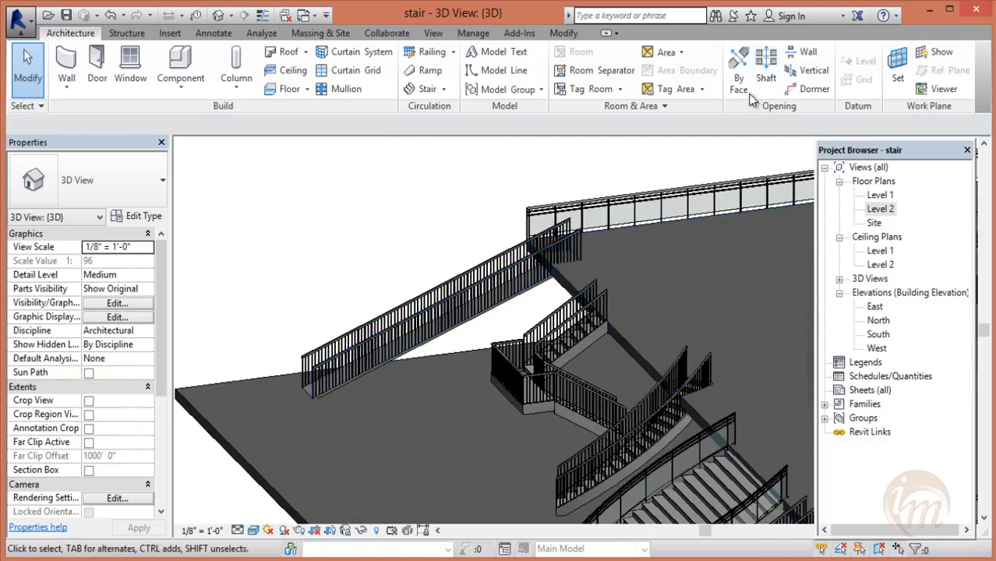
- Set the Ramp Max Slope (1/x) of the Ramp 2 type to 2 and apply it
left_click(390, 359)
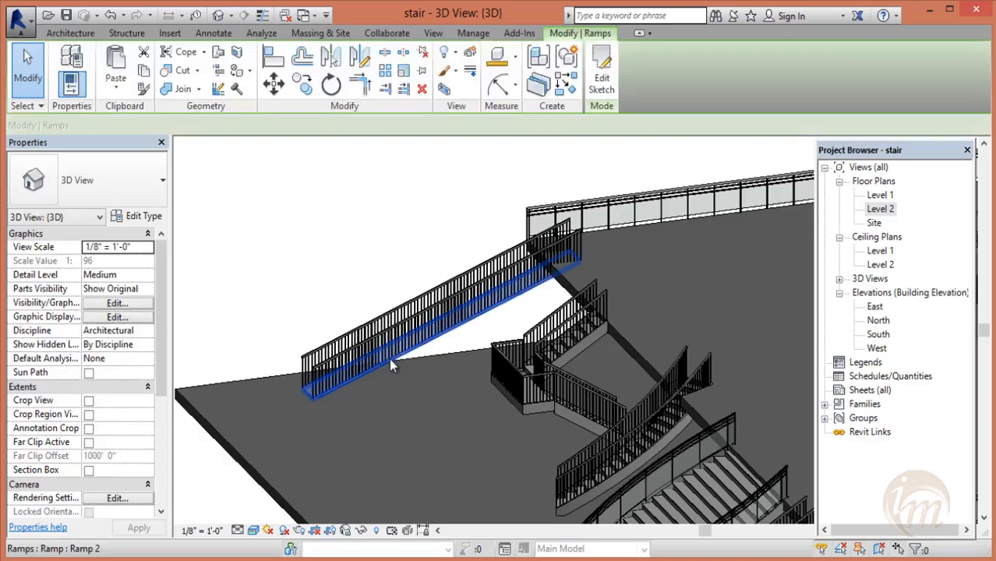
left_click(143, 218)
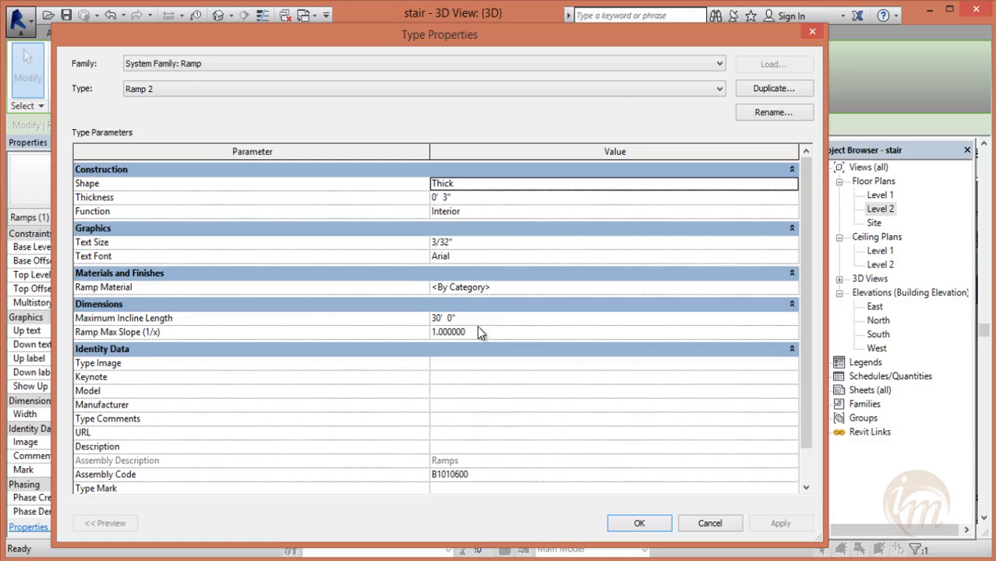
left_click(478, 330)
type("2")
key("Return")
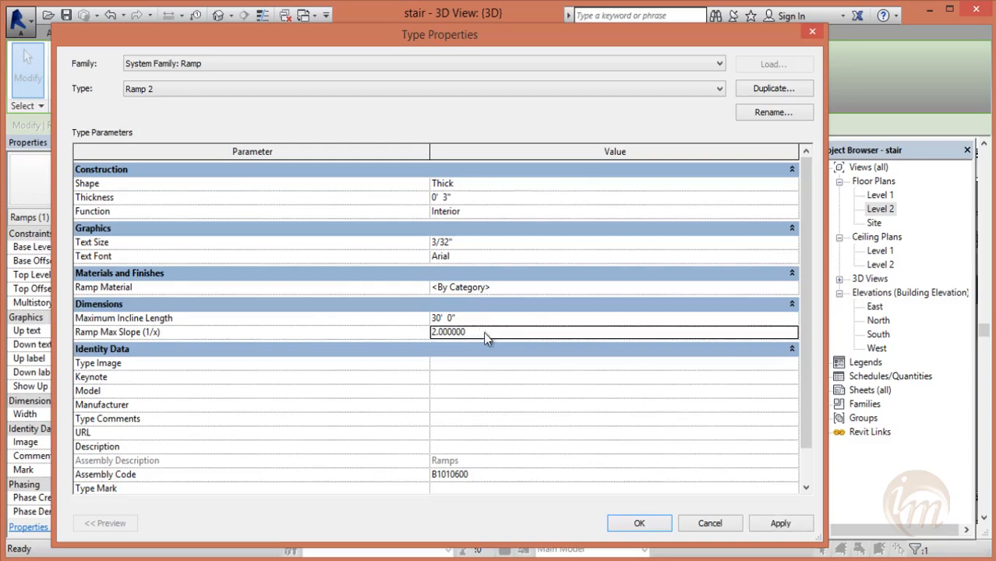
left_click(780, 523)
left_click(639, 523)
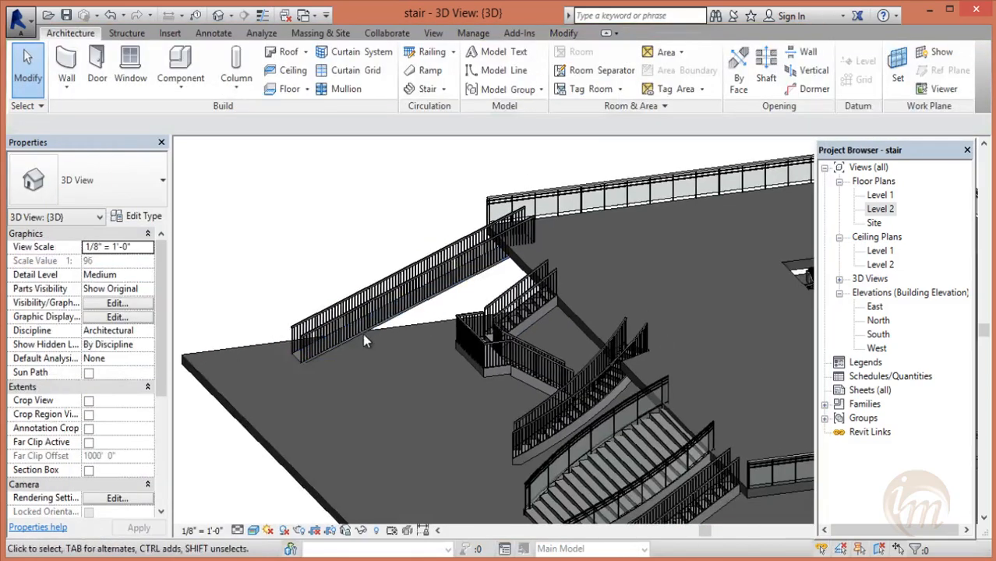
- Set the ramp's Top Level to None and apply the change
left_click(360, 334)
left_click(117, 275)
left_click(148, 275)
left_click(133, 291)
left_click(121, 287)
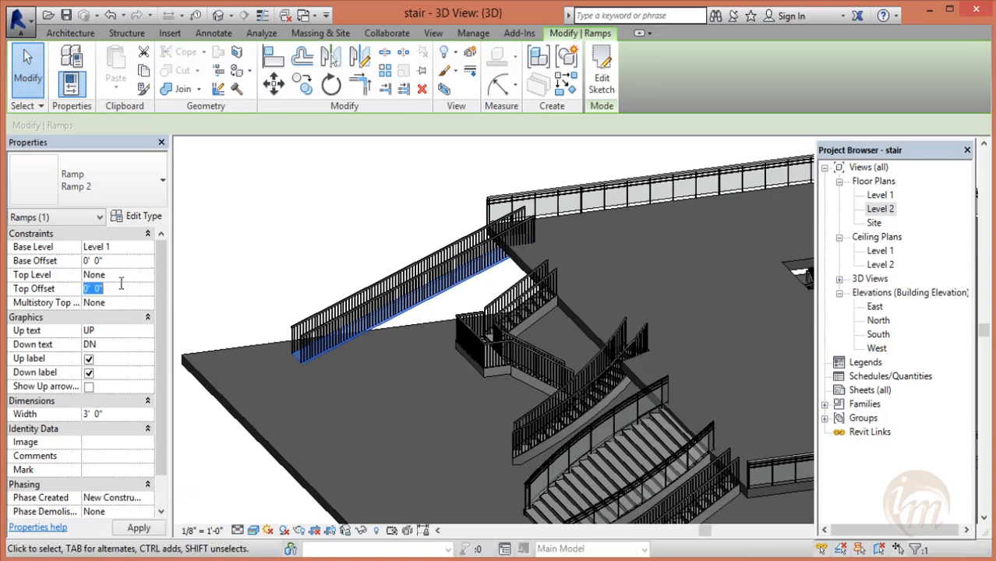
left_click(138, 302)
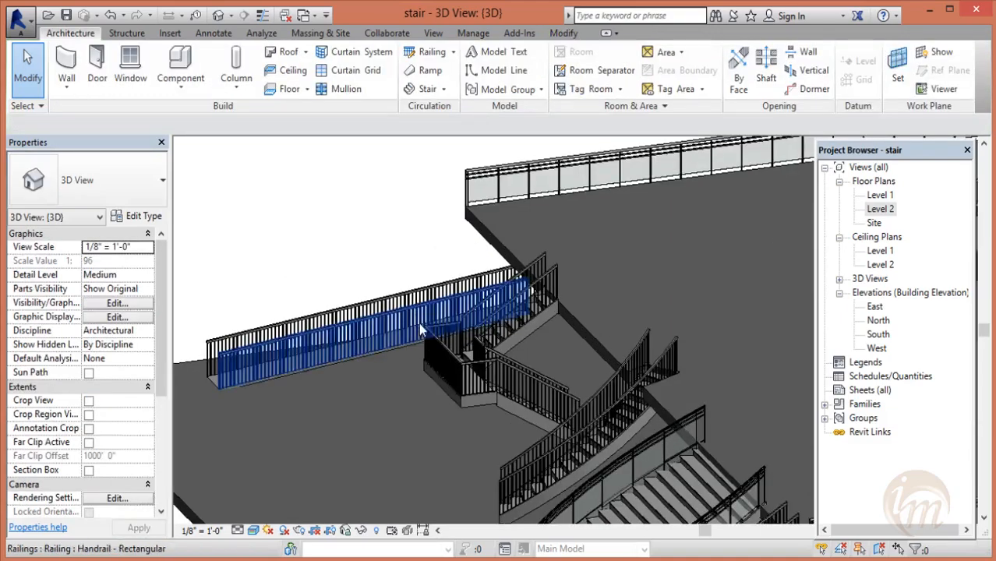
- Set the Ramp Max Slope (1/x) of the Ramp 2 type to 0.5 and accept the type properties
middle_click_drag(441, 350, 497, 365, "shift")
mouse_move(379, 340)
middle_mouse_down()
mouse_move(450, 244)
mouse_move(385, 299)
mouse_move(362, 263)
mouse_move(367, 339)
middle_mouse_up()
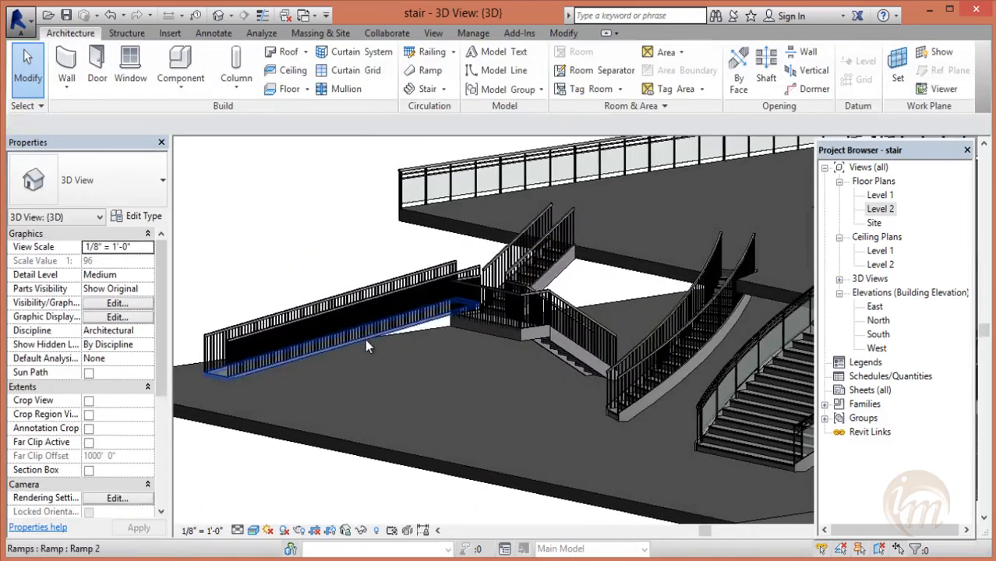
left_click(365, 340)
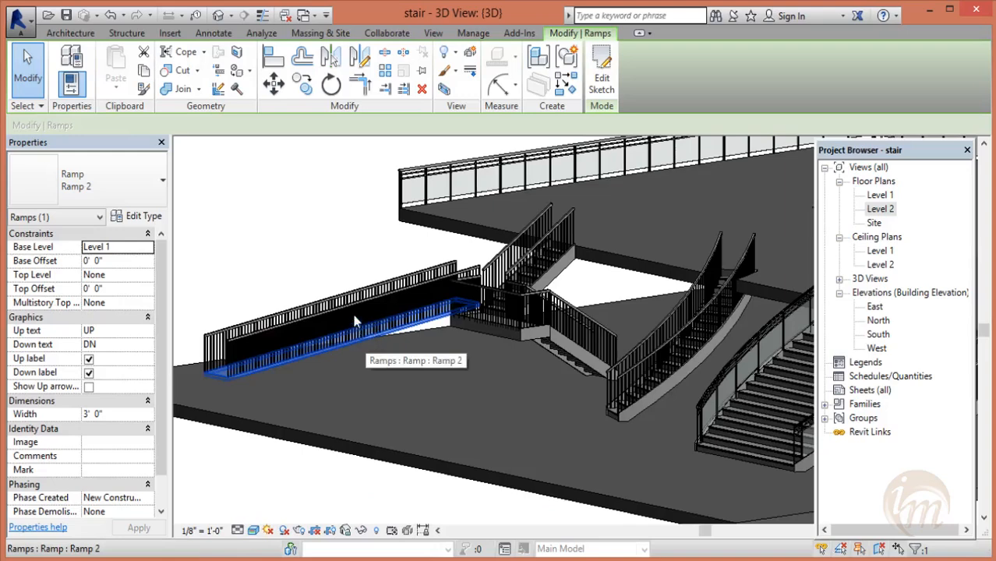
left_click(127, 216)
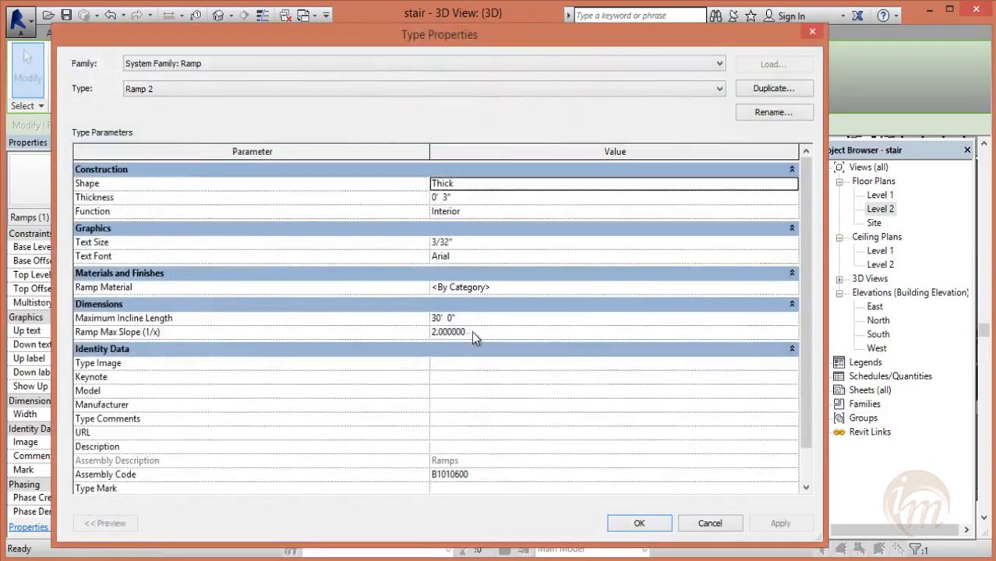
left_click(473, 332)
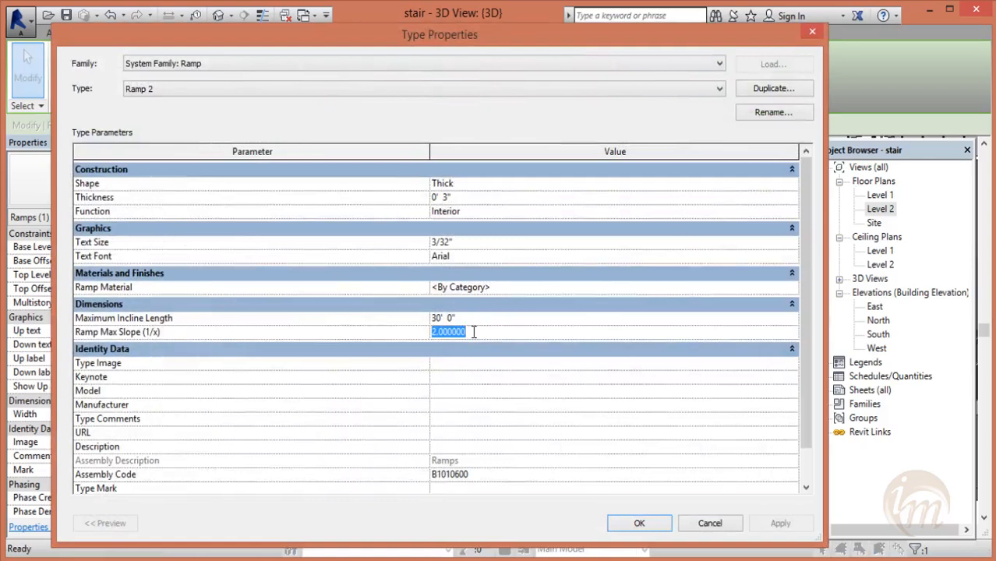
type(".5")
key("Return")
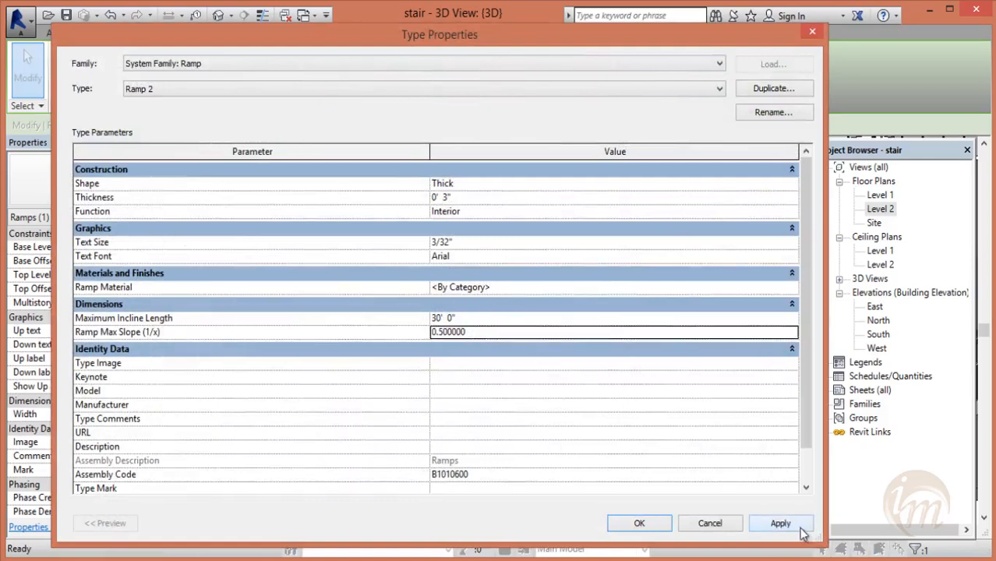
left_click(640, 523)
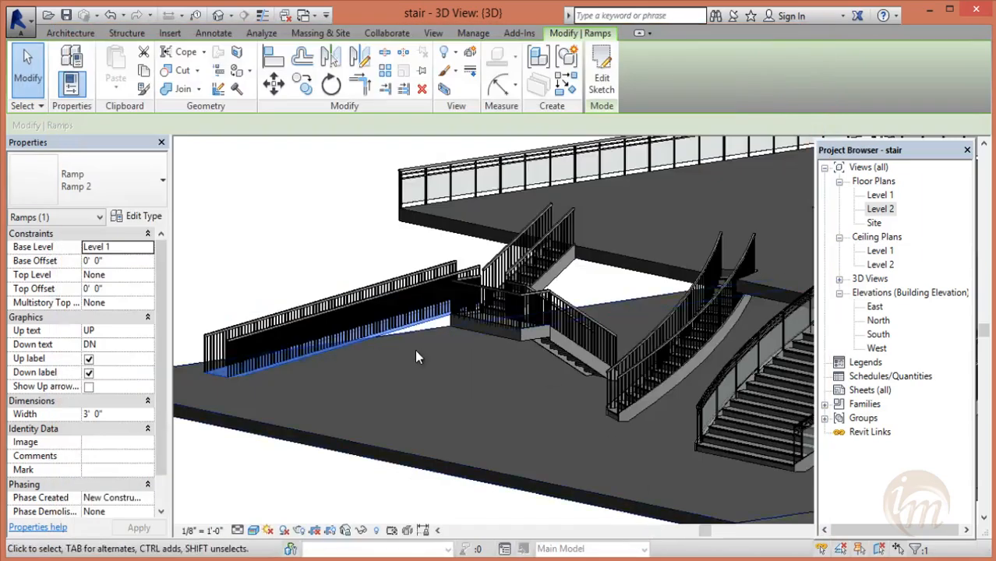
- Set the ramp's Top Level to Level 2 and apply the change
middle_click_drag(416, 352, 437, 312)
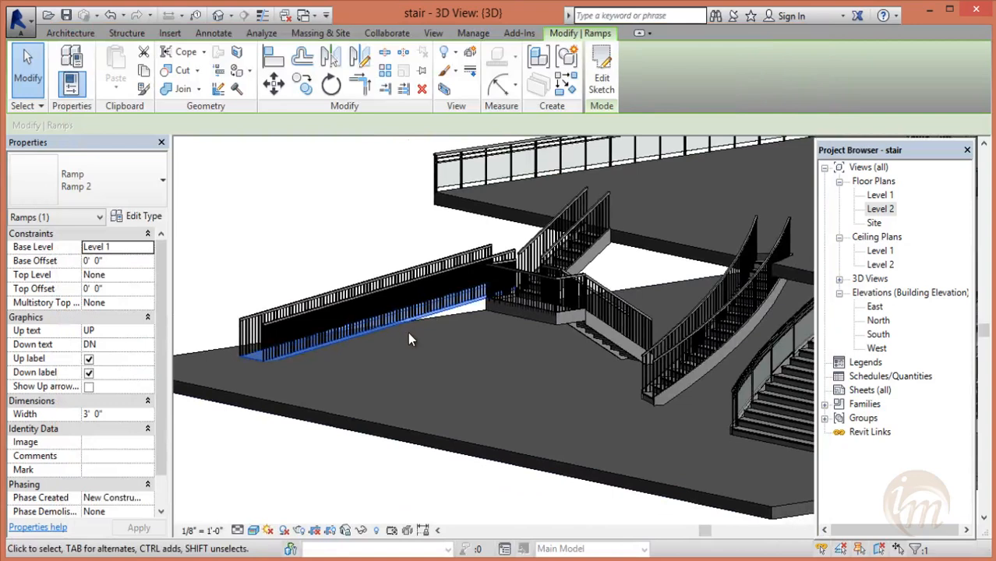
left_click(136, 274)
left_click(148, 275)
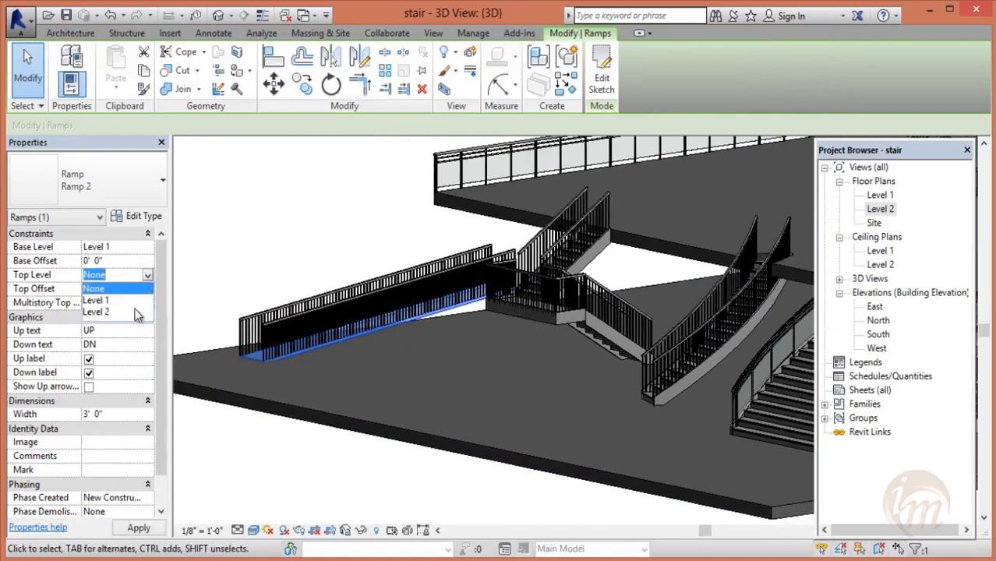
left_click(139, 312)
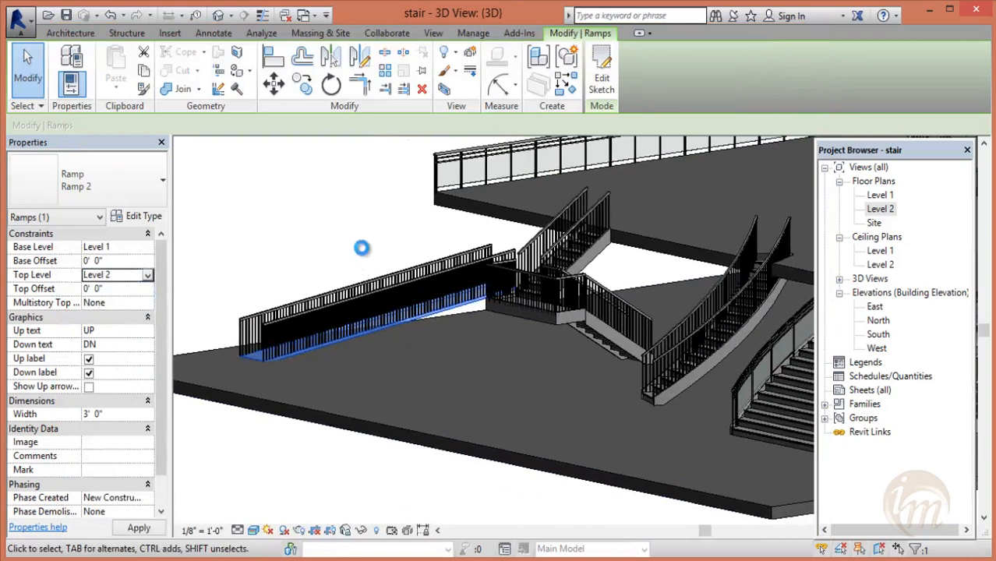
scroll(362, 241, "up", 2)
left_click(369, 246)
- Change both ramp railings from Handrail - Rectangular to the Handrail - Pipe type
middle_click_drag(536, 310, 472, 287)
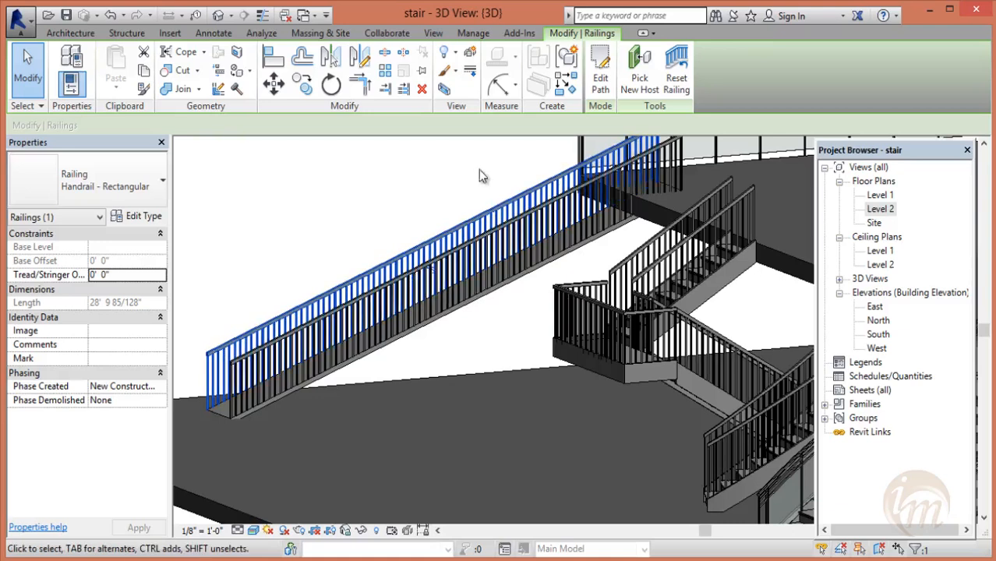
left_click(109, 183)
left_click(120, 315)
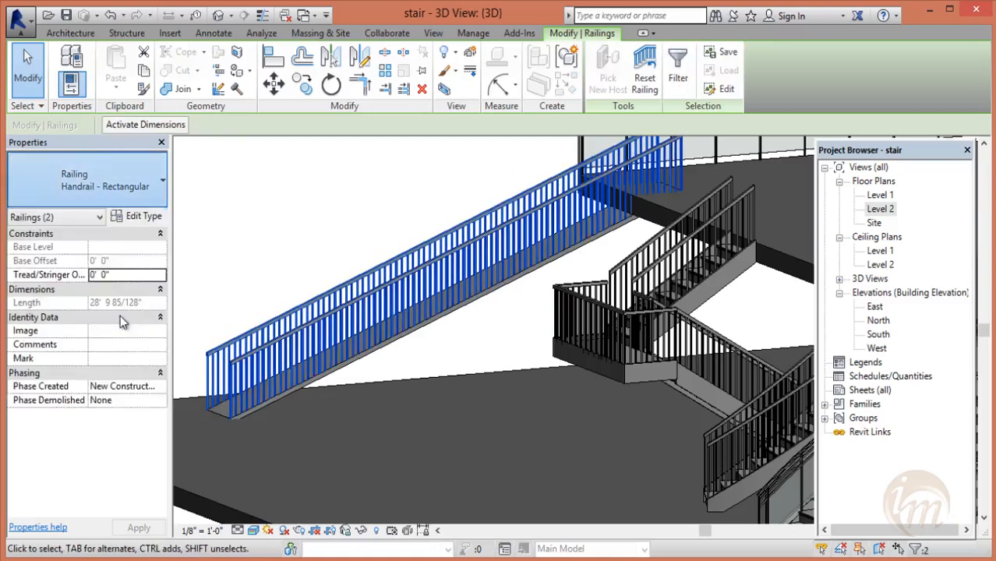
left_click(321, 249)
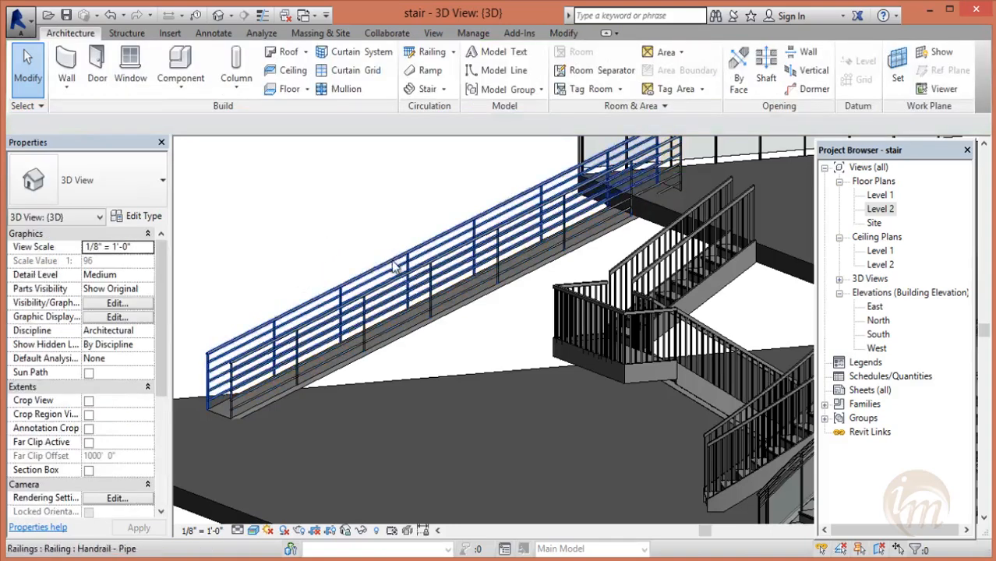
middle_click_drag(456, 339, 467, 378)
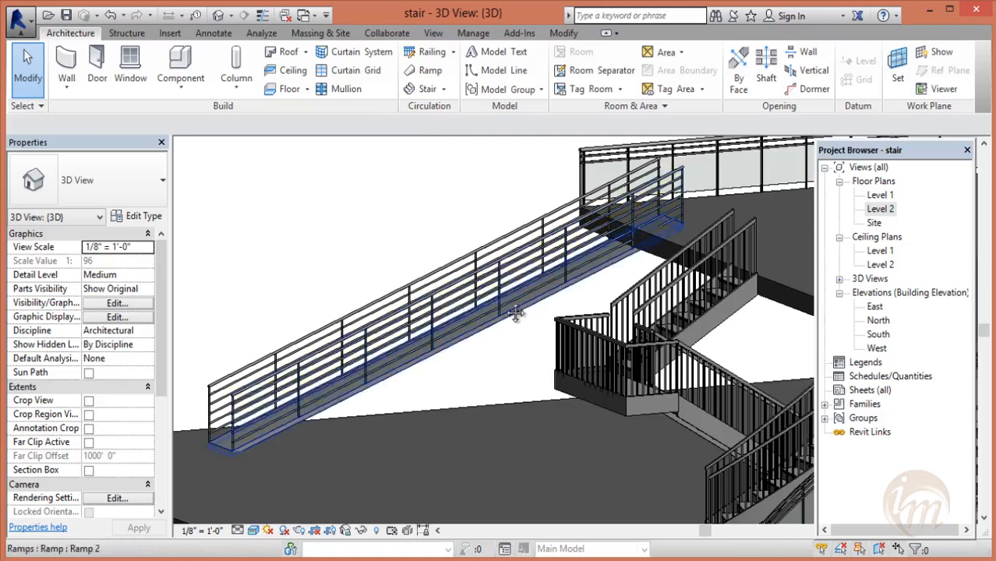
scroll(524, 322, "down", 1)
middle_click_drag(526, 325, 485, 307)
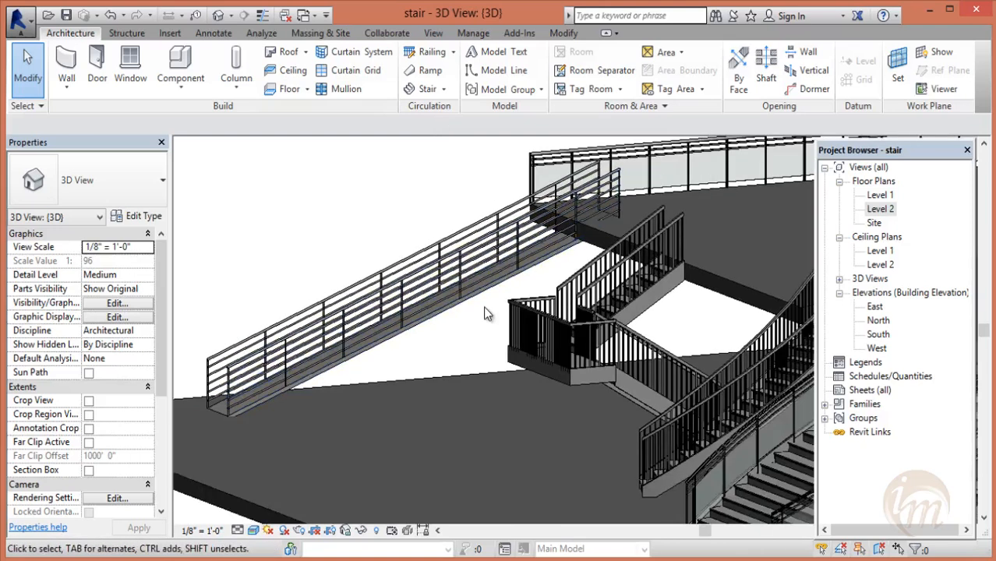